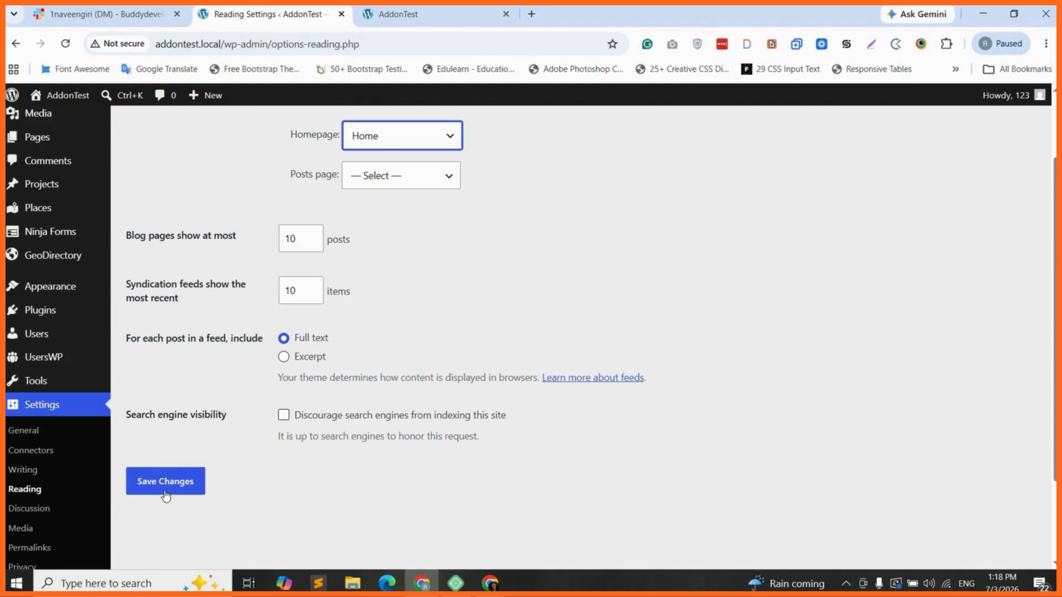
Save Home as the static homepage in Reading Settings and reload the site's front page
{"action": "left_click", "coordinate": [165, 488]}
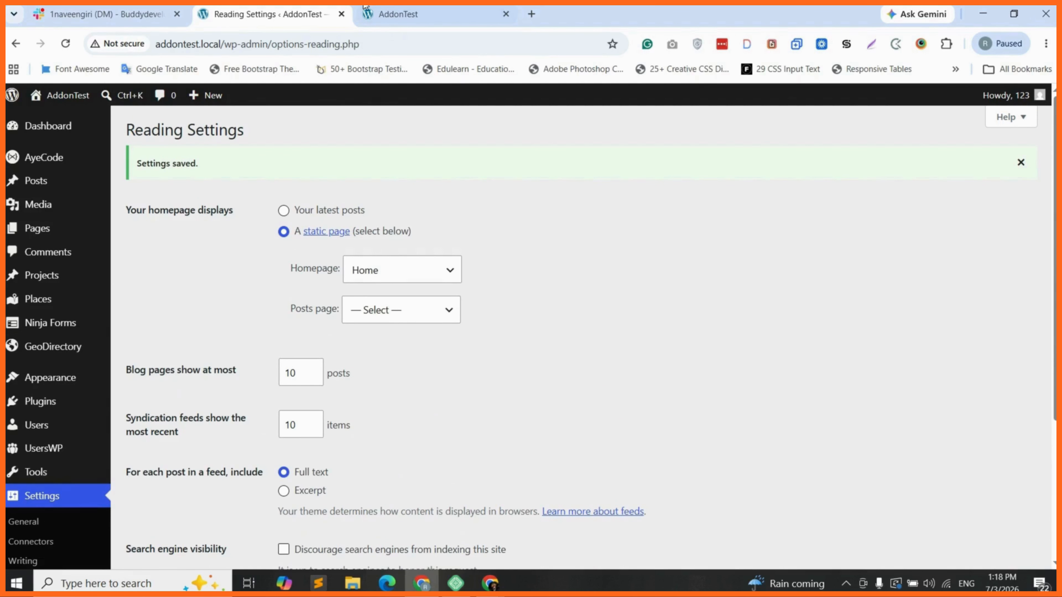
{"action": "left_click", "coordinate": [390, 15]}
{"action": "key", "text": "F5"}
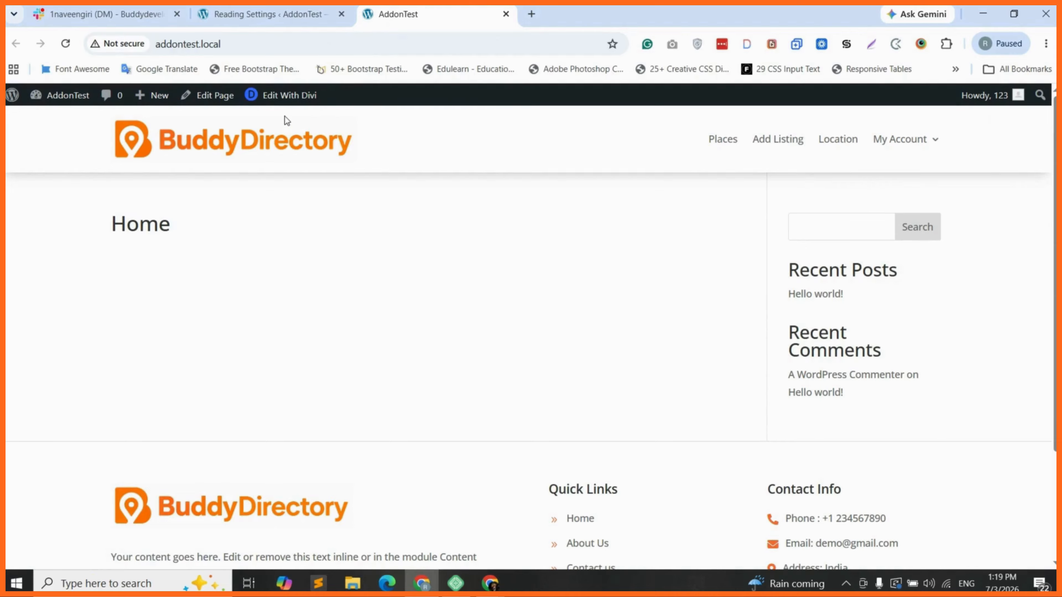
Open the Home page in the Divi visual builder, save it, and preview it
{"action": "left_click", "coordinate": [259, 105]}
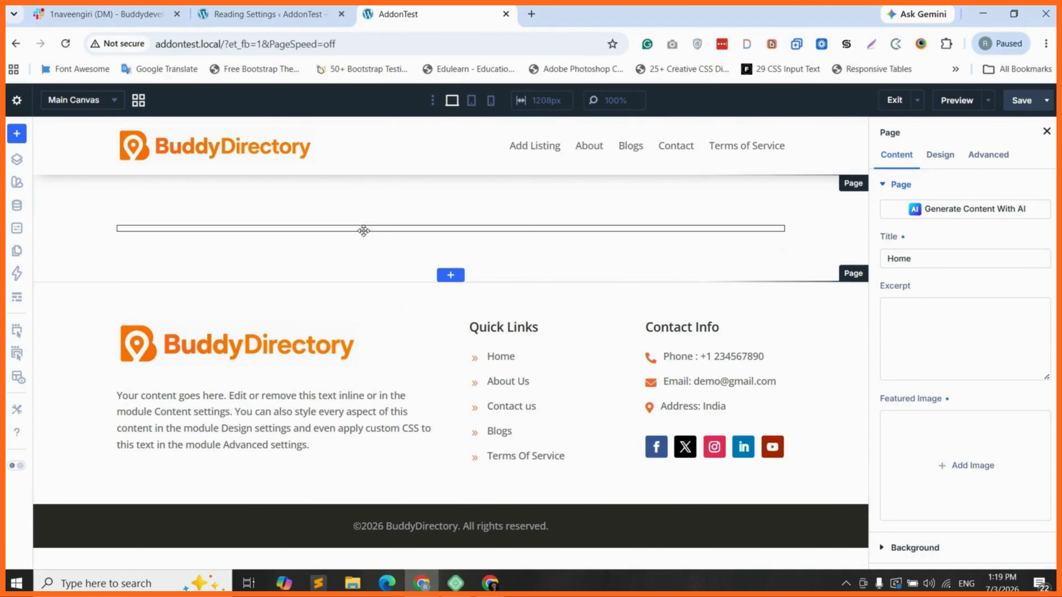
{"action": "left_click", "coordinate": [1021, 101]}
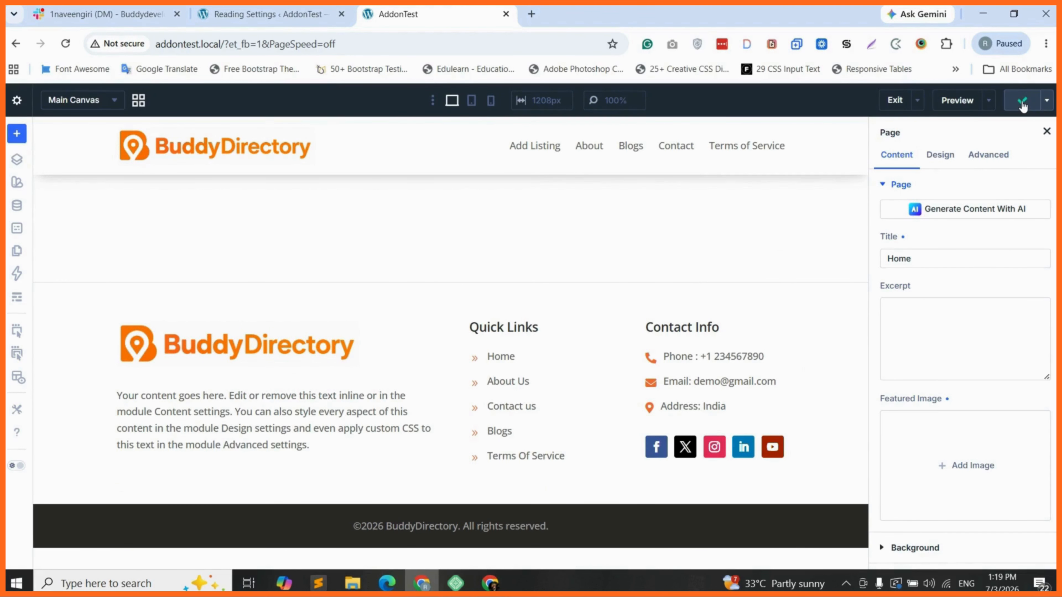
{"action": "left_click", "coordinate": [959, 103]}
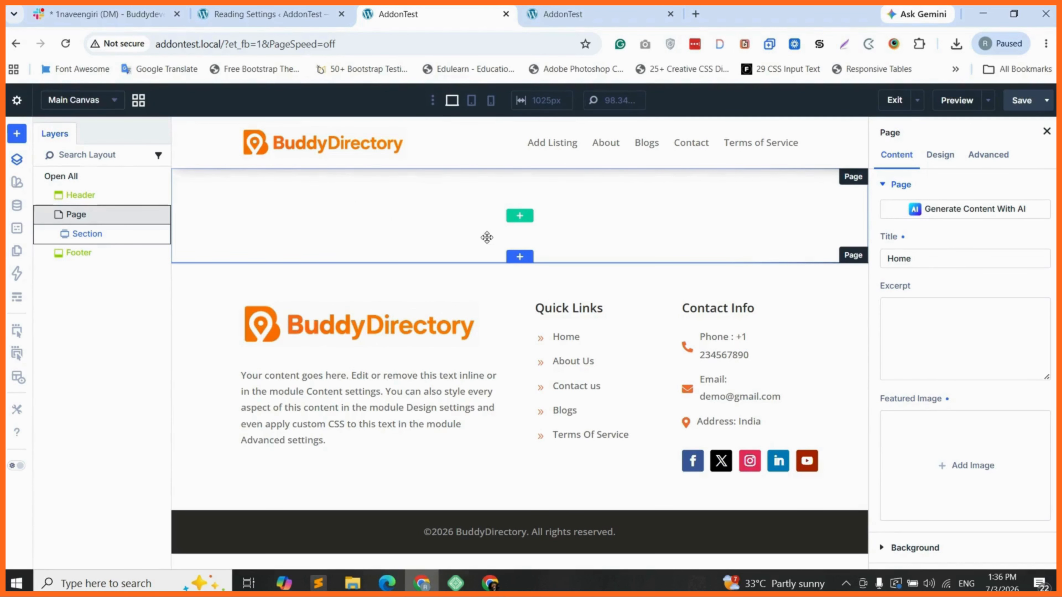
Add a single full-width column row to the empty section
{"action": "left_click", "coordinate": [523, 260]}
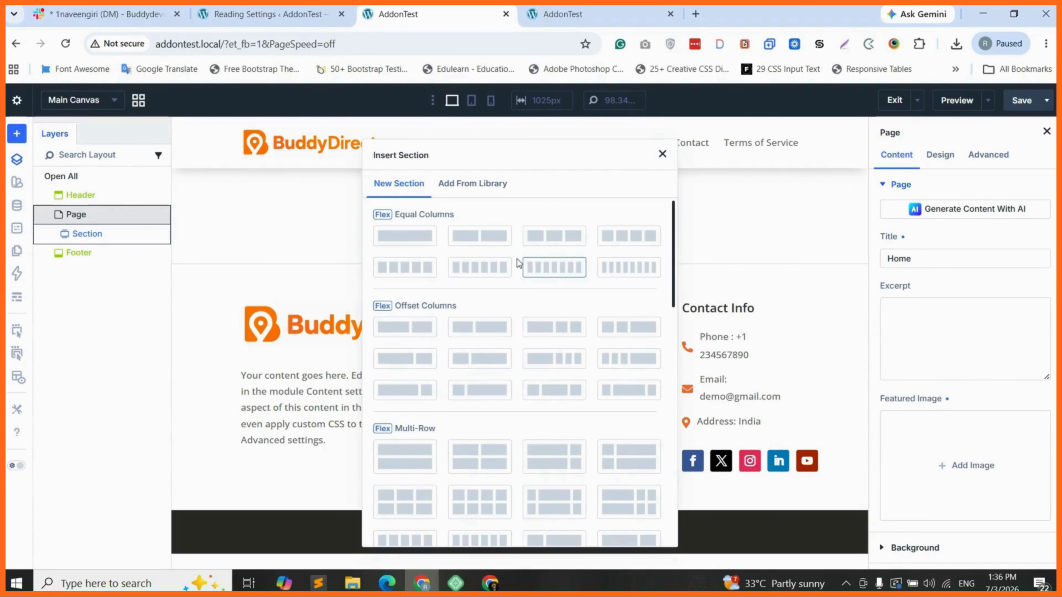
{"action": "left_click", "coordinate": [662, 154]}
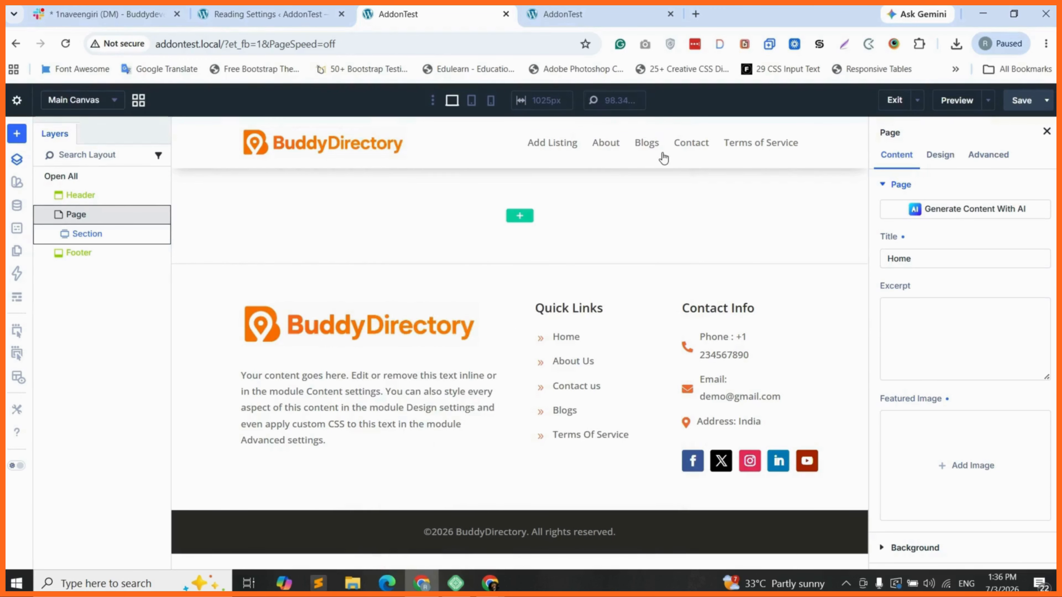
{"action": "left_click", "coordinate": [519, 217]}
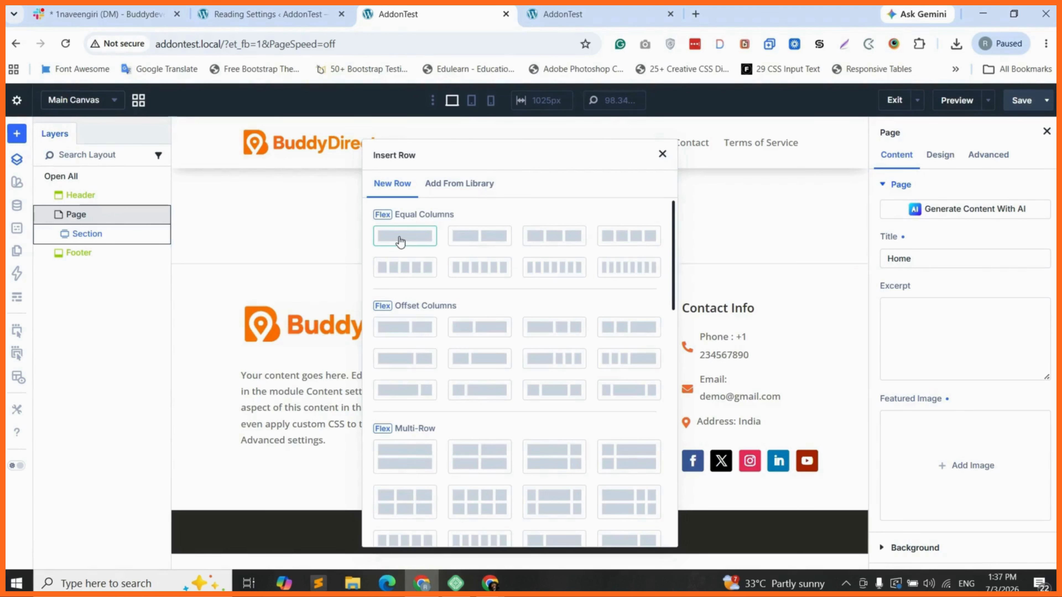
{"action": "left_click", "coordinate": [412, 237]}
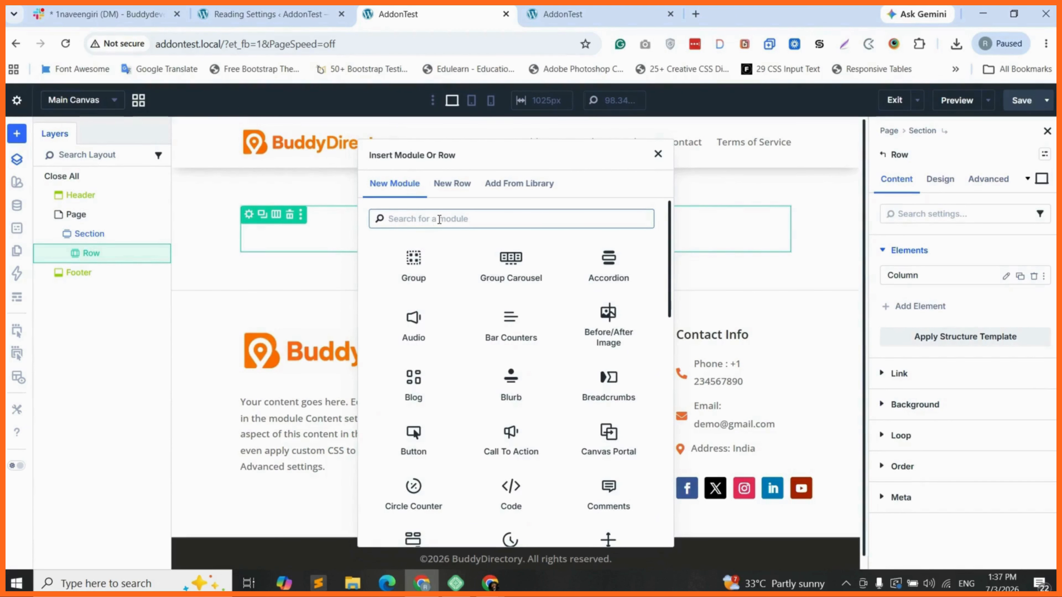
Insert a Heading module reading 'Welcome To Our Directory Site'
{"action": "type", "text": "hed"}
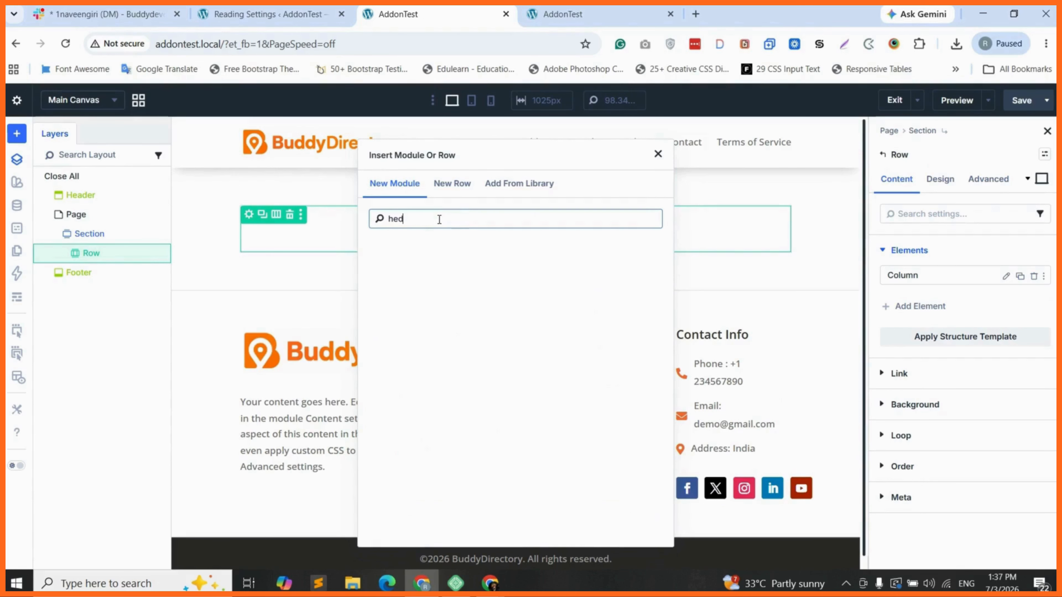
{"action": "key", "text": "BackSpace"}
{"action": "type", "text": "ading"}
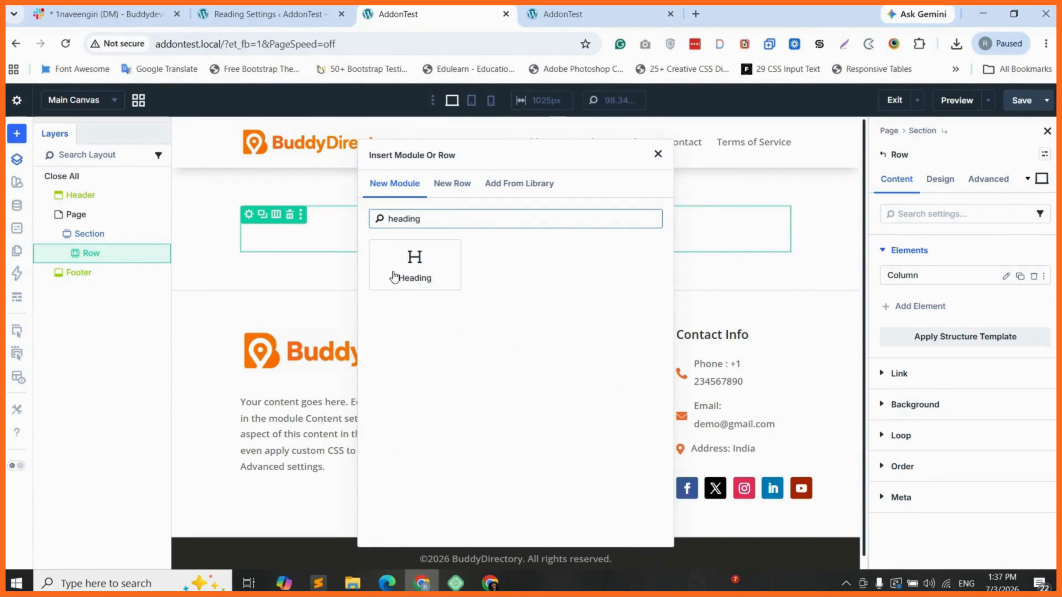
{"action": "left_click", "coordinate": [394, 276]}
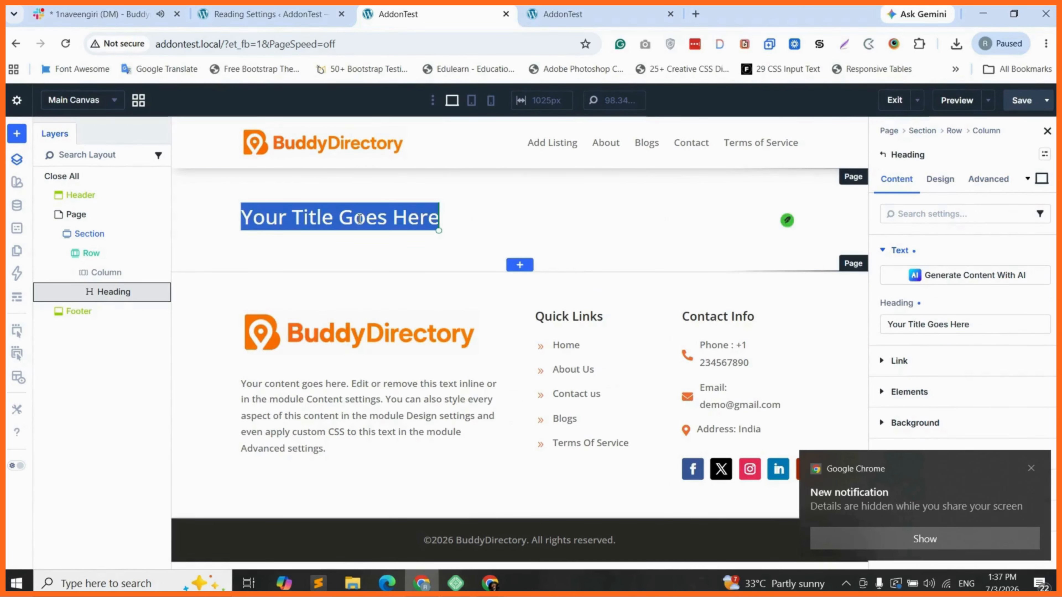
{"action": "type", "text": "Welcome To Our"}
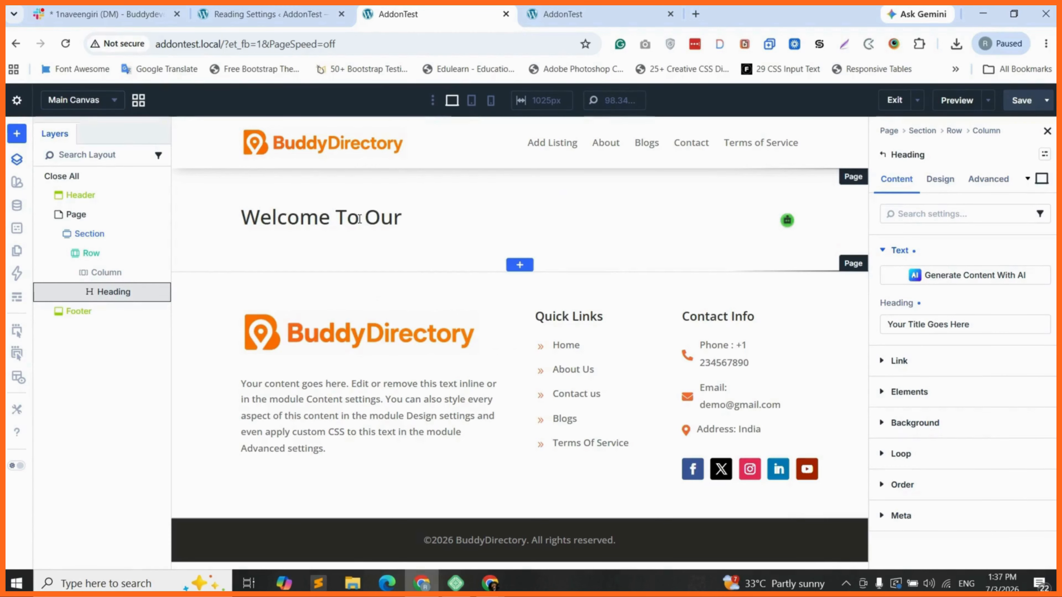
{"action": "type", "text": " Directory"}
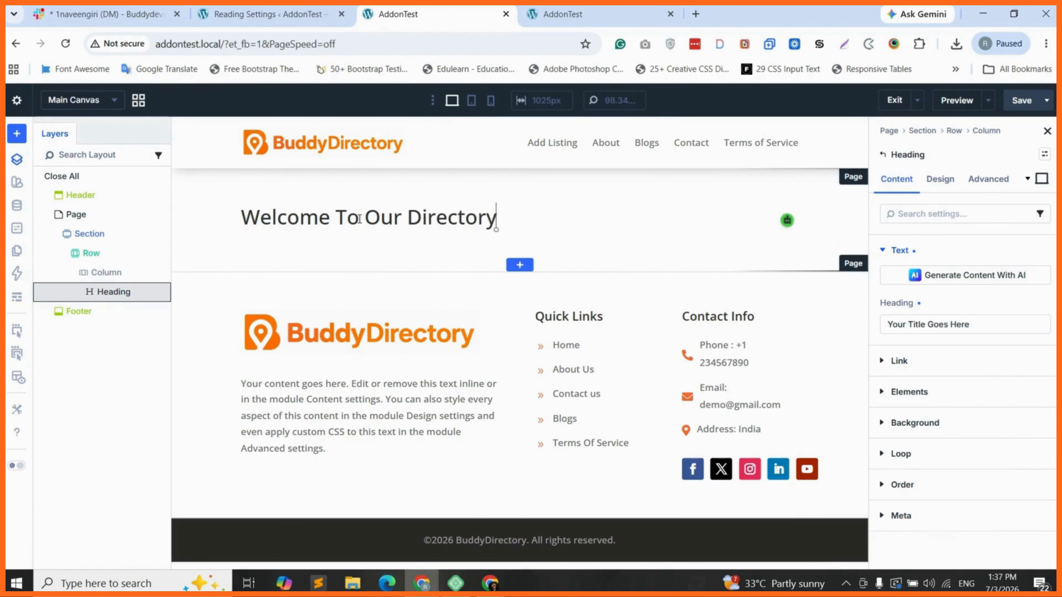
{"action": "type", "text": " Site"}
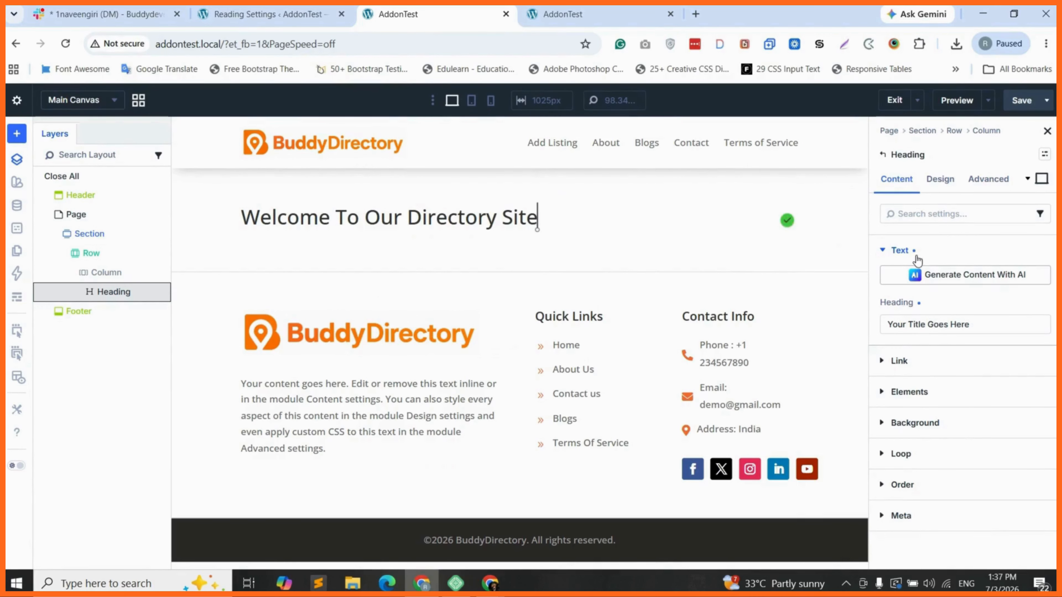
{"action": "left_click", "coordinate": [934, 182]}
{"action": "left_click", "coordinate": [917, 312]}
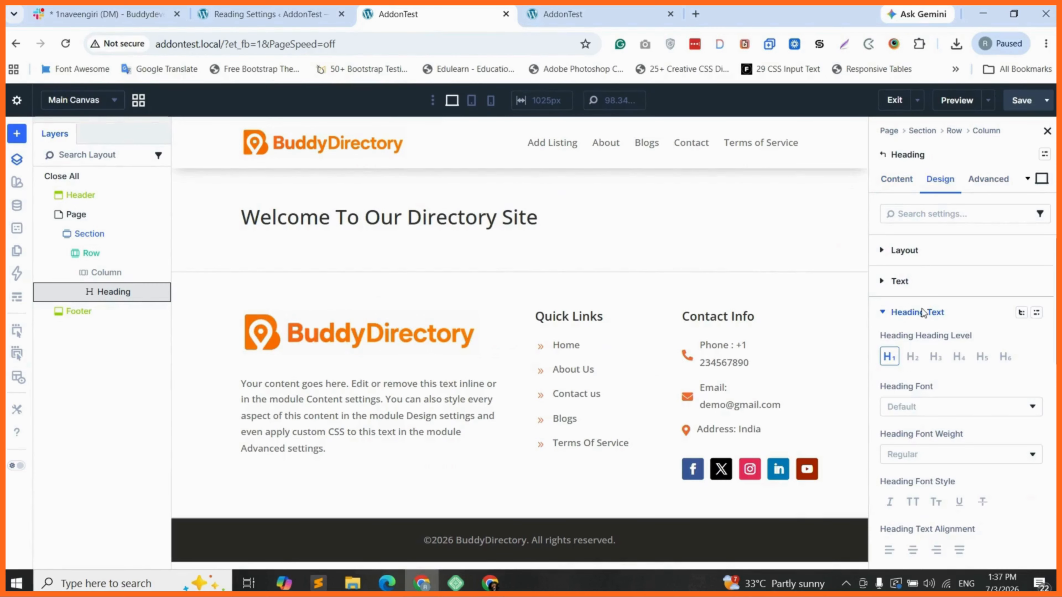
Set the heading font to Poppins with Bold weight
{"action": "left_click", "coordinate": [925, 413]}
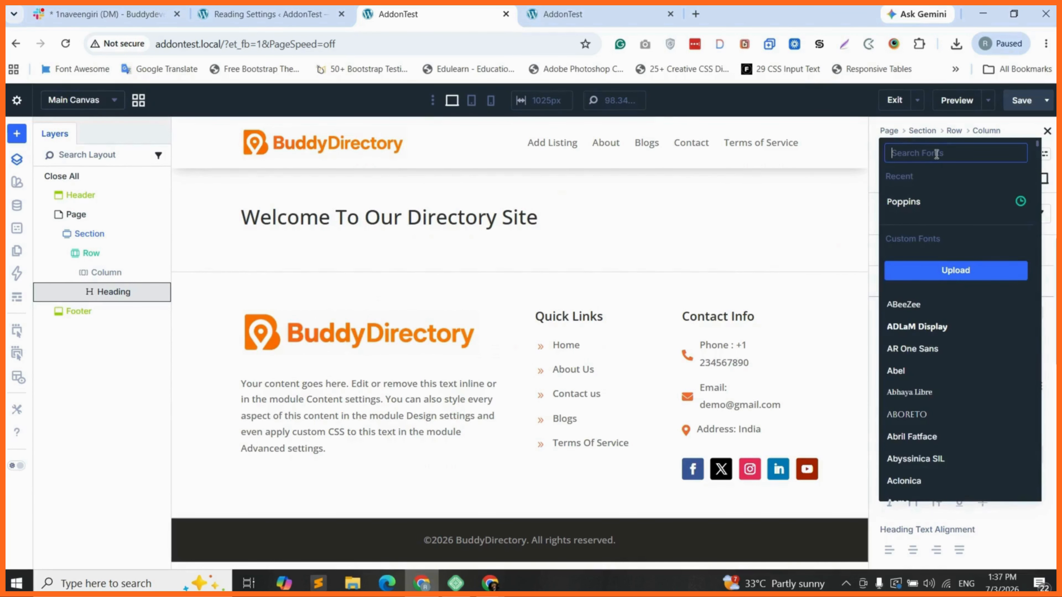
{"action": "type", "text": "popp"}
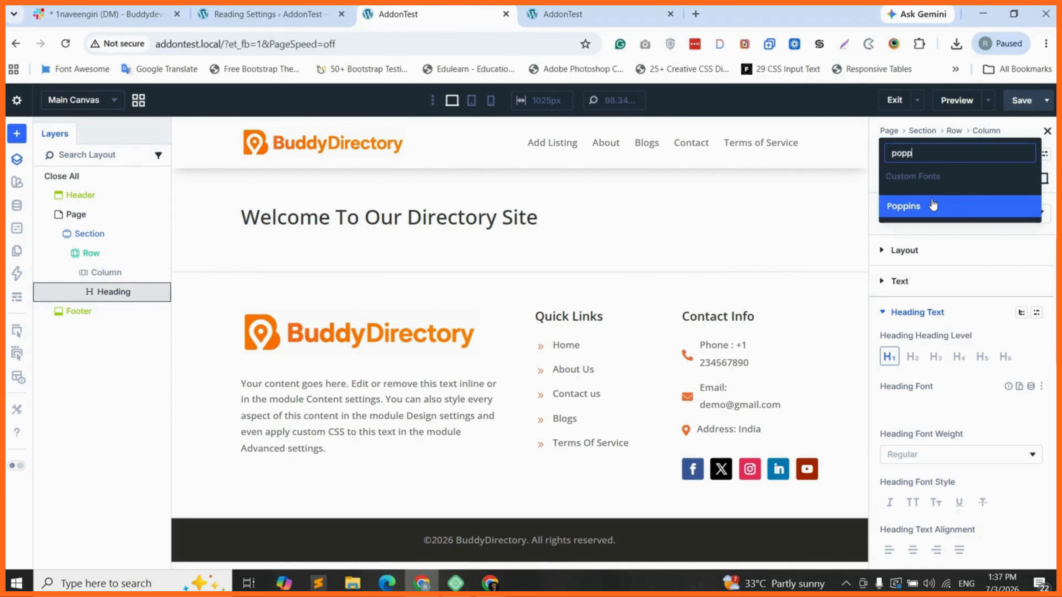
{"action": "left_click", "coordinate": [933, 206]}
{"action": "left_click", "coordinate": [925, 468]}
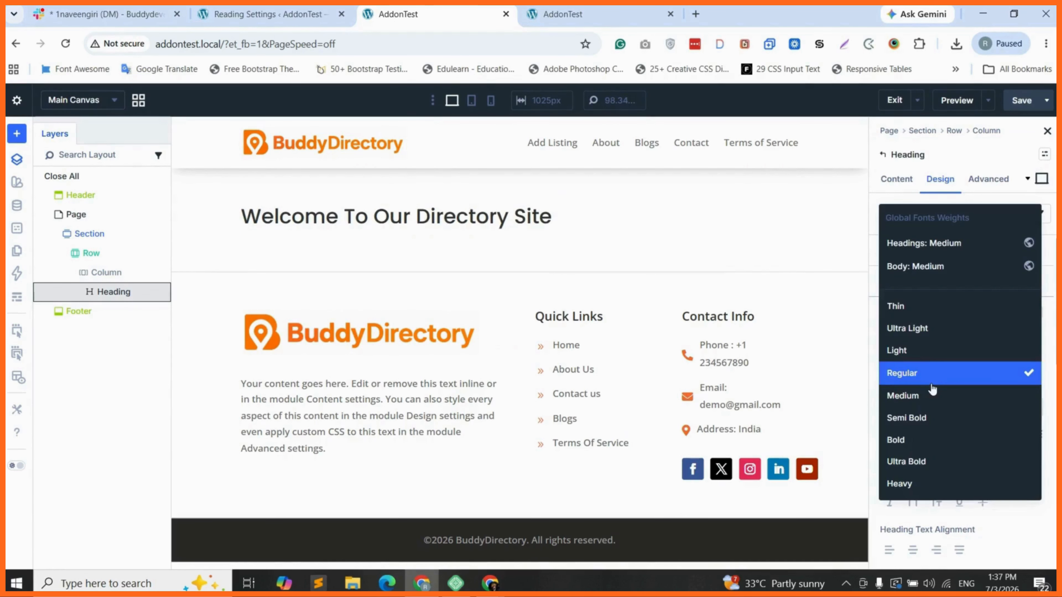
{"action": "left_click", "coordinate": [971, 437]}
Center the heading and make its text colour white (FFFFFF)
{"action": "scroll", "coordinate": [899, 308], "scroll_direction": "down", "scroll_amount": 3}
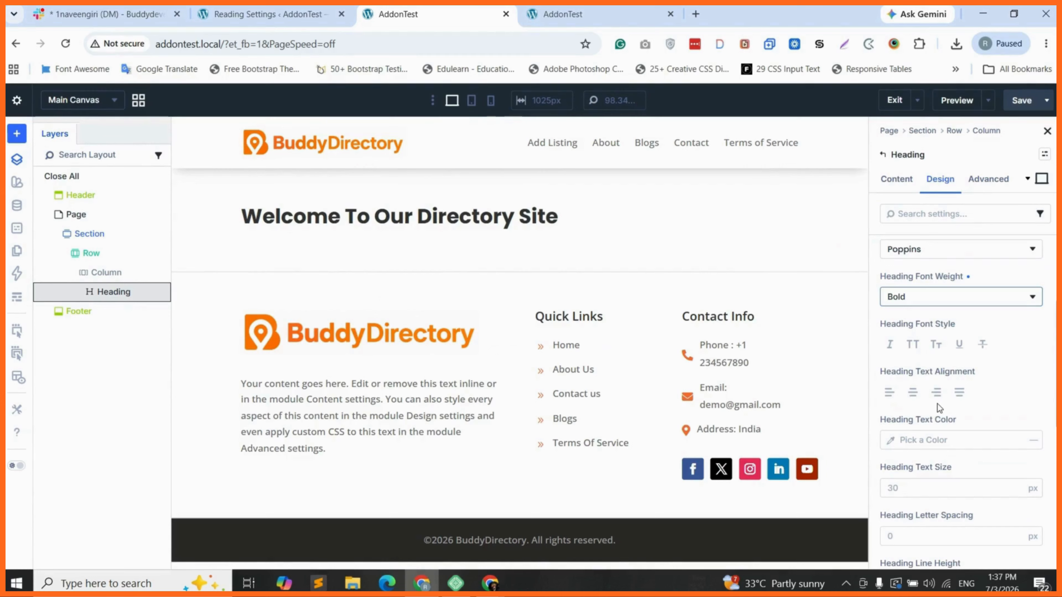
{"action": "left_click", "coordinate": [912, 393]}
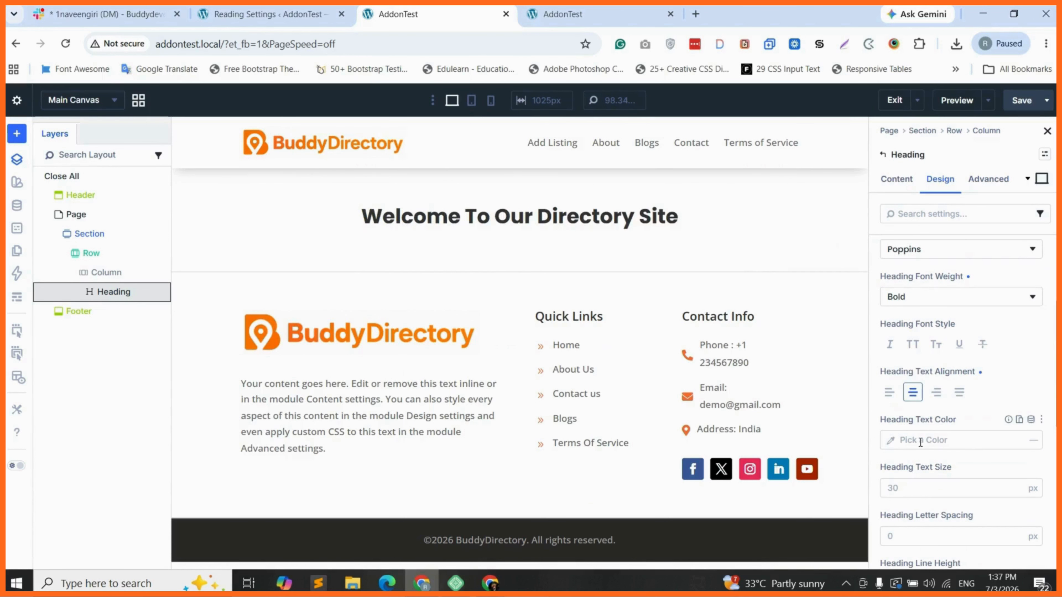
{"action": "left_click", "coordinate": [885, 443]}
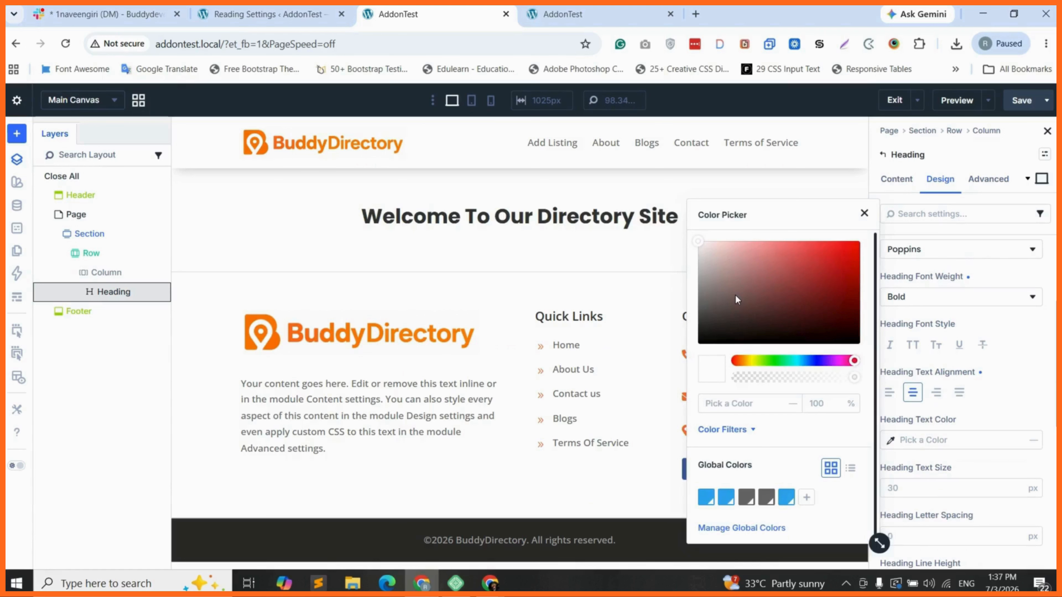
{"action": "left_click", "coordinate": [697, 241]}
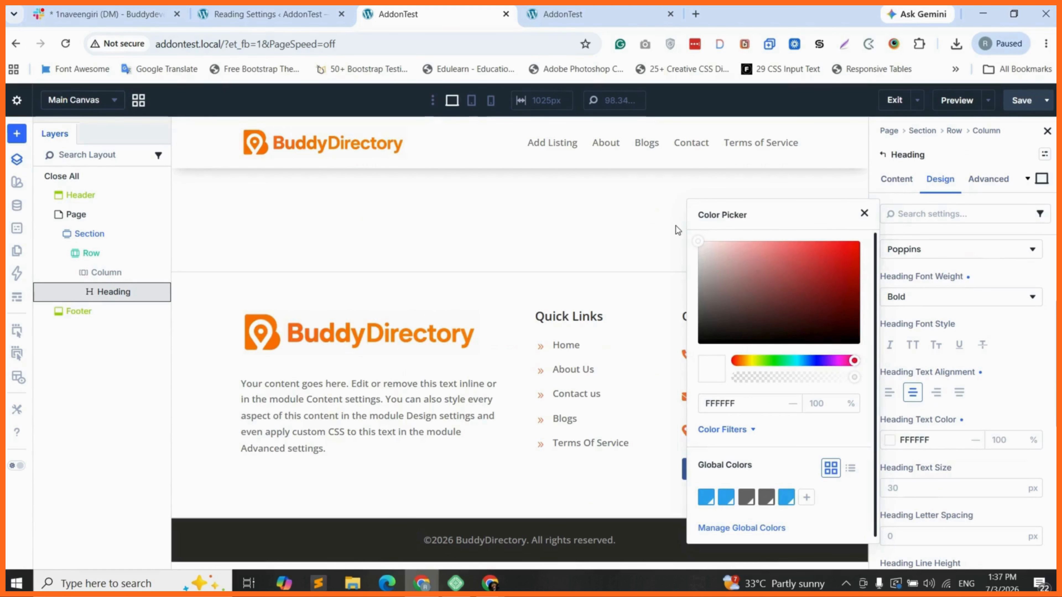
{"action": "left_click", "coordinate": [584, 209]}
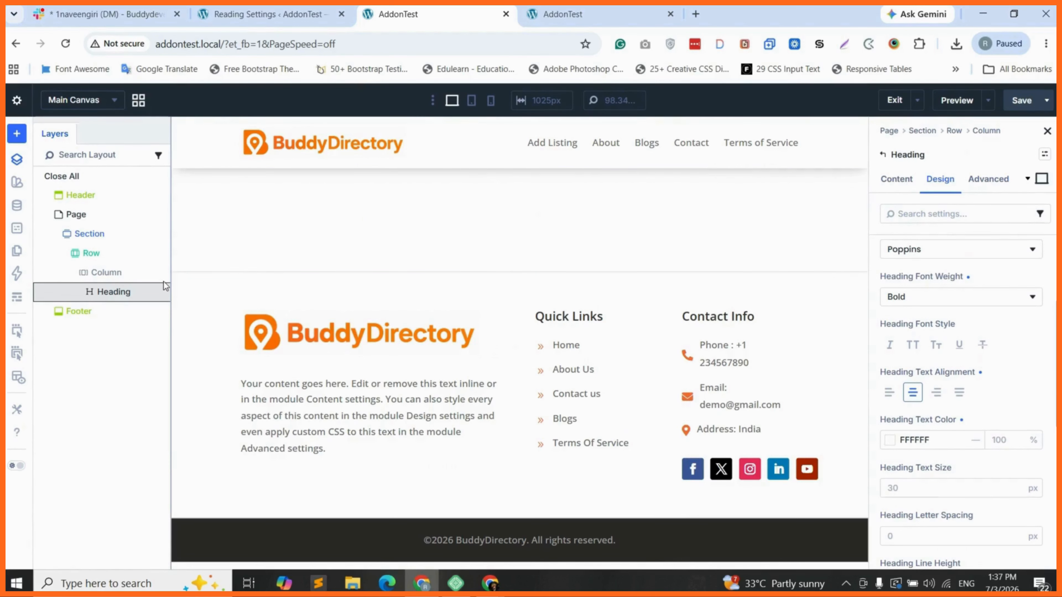
{"action": "left_click", "coordinate": [284, 220]}
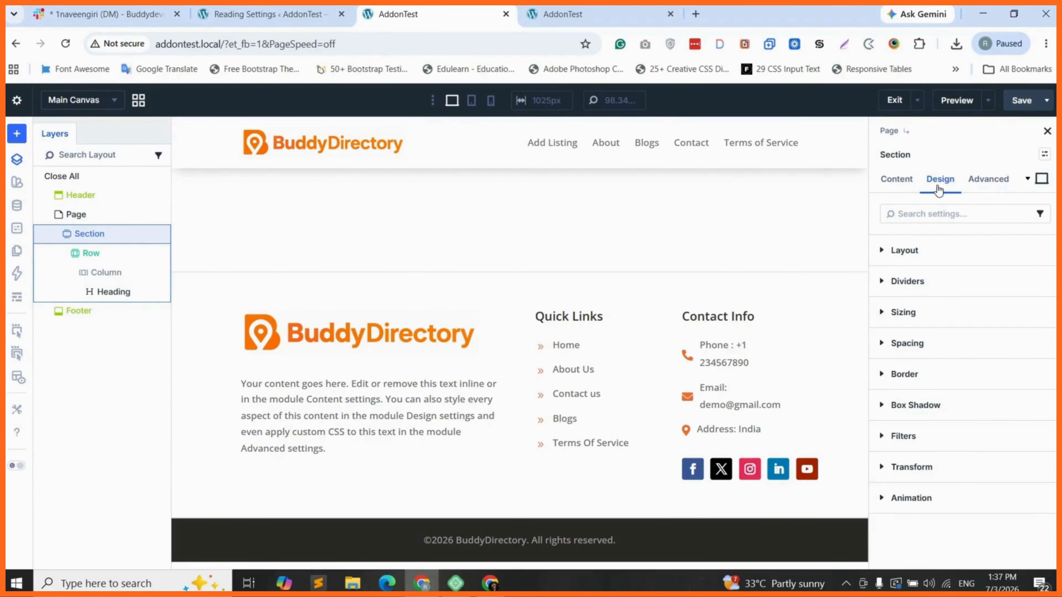
Set the coastal sunset photo as the section's background image
{"action": "left_click", "coordinate": [936, 312]}
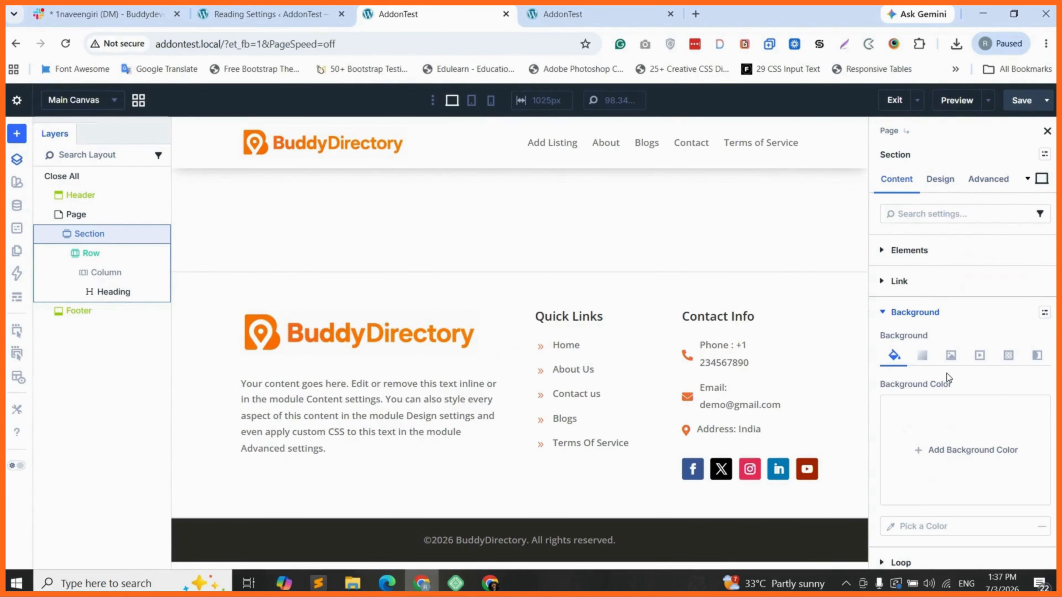
{"action": "left_click", "coordinate": [951, 356]}
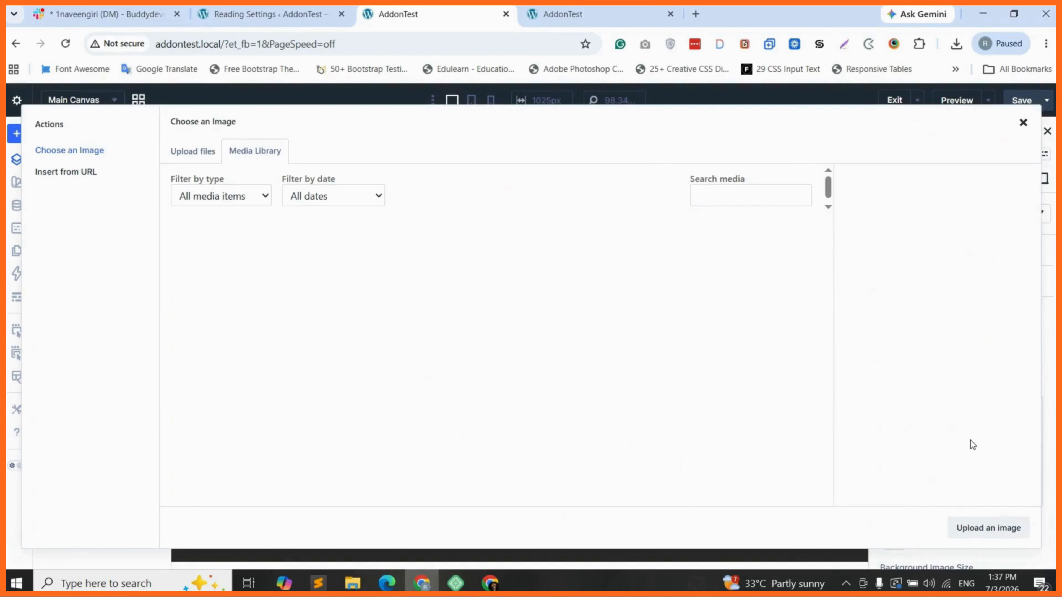
{"action": "left_click", "coordinate": [229, 281]}
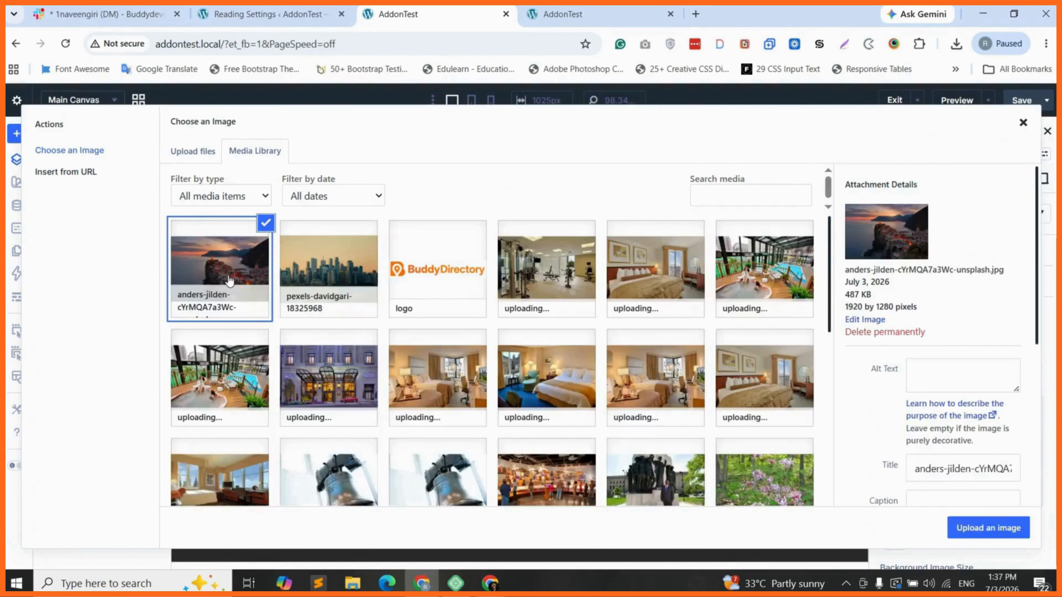
{"action": "left_click", "coordinate": [971, 530]}
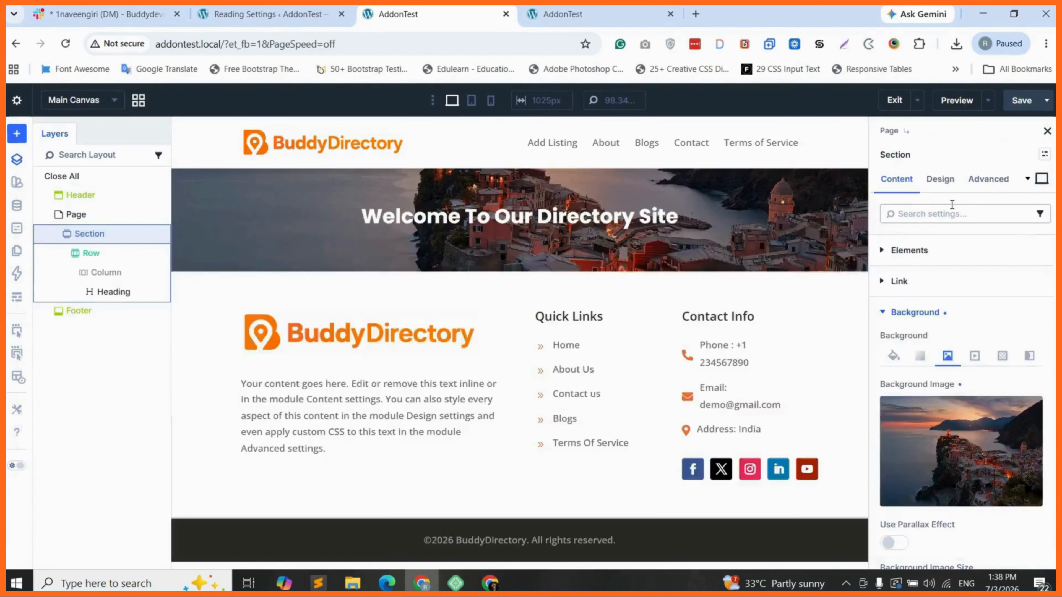
Give the section 120px top and bottom padding
{"action": "left_click", "coordinate": [939, 184]}
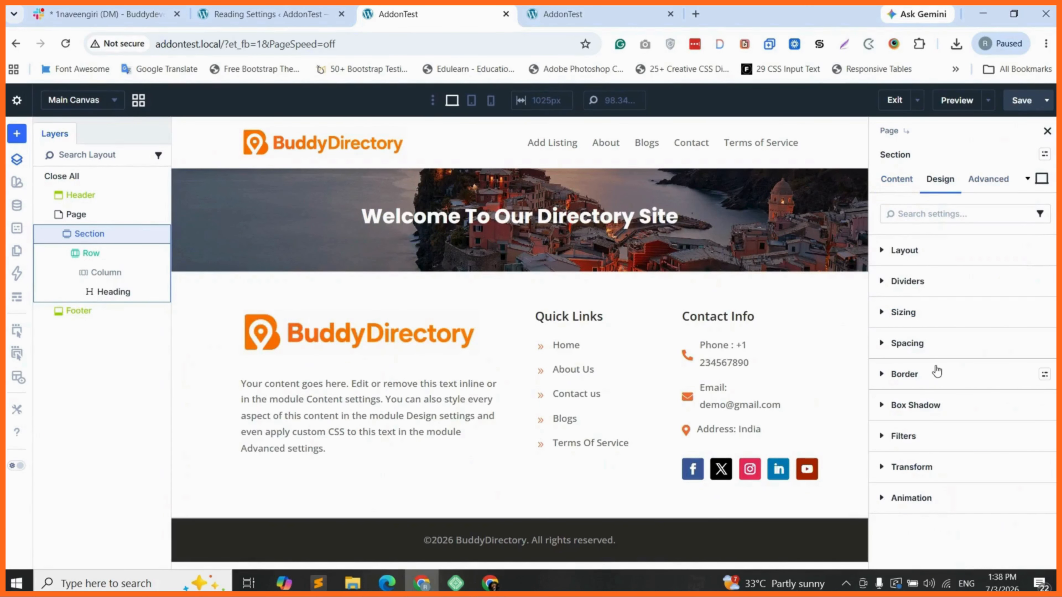
{"action": "left_click", "coordinate": [907, 343]}
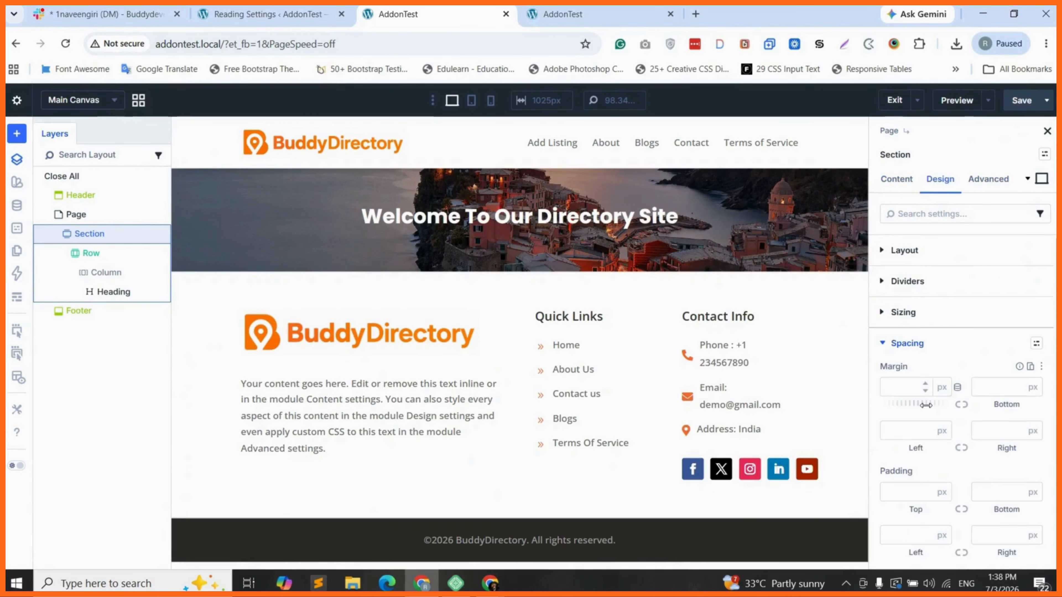
{"action": "scroll", "coordinate": [906, 448], "scroll_direction": "down", "scroll_amount": 1}
{"action": "left_click", "coordinate": [906, 448]}
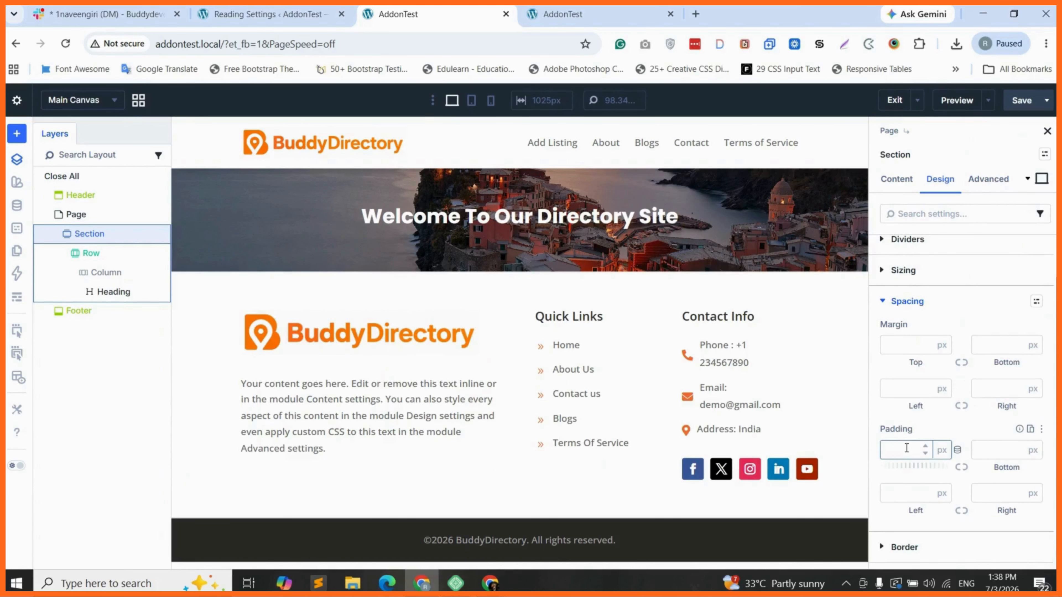
{"action": "type", "text": "120"}
{"action": "left_click", "coordinate": [961, 468]}
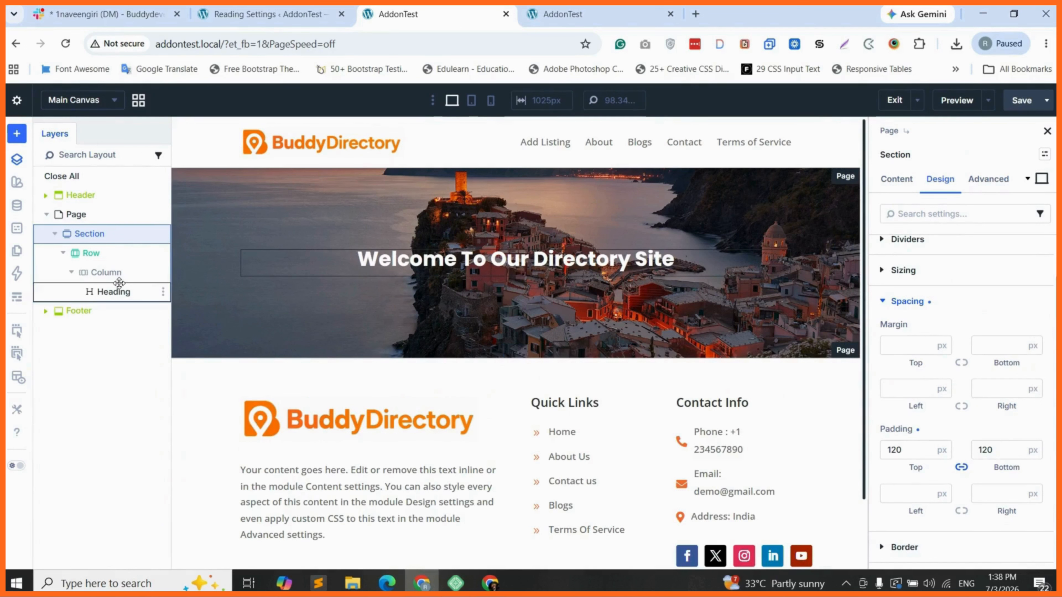
Set the welcome heading's text size to 120px
{"action": "left_click", "coordinate": [149, 292]}
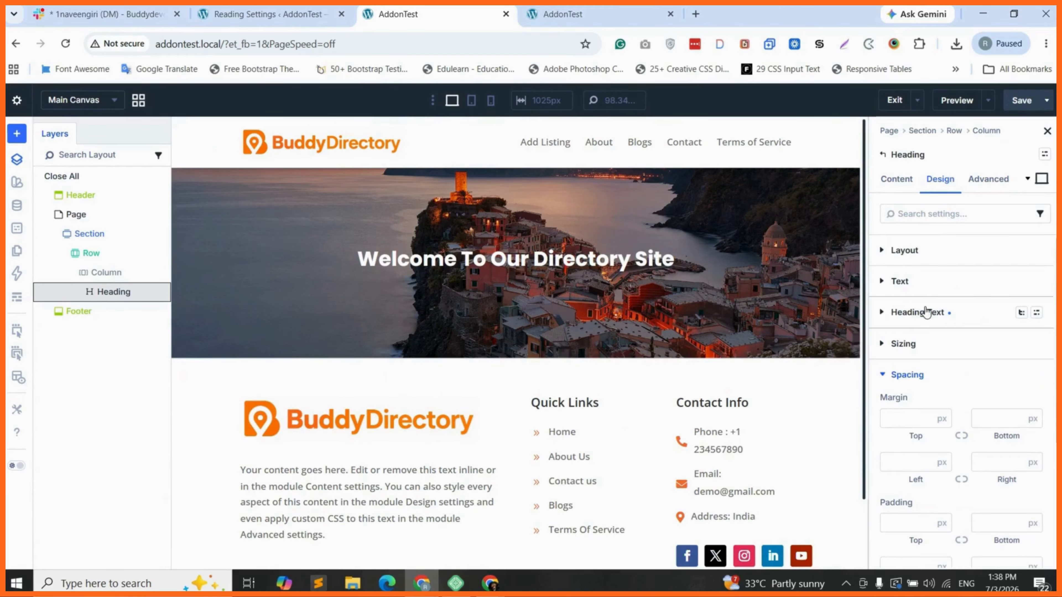
{"action": "left_click", "coordinate": [916, 311]}
{"action": "scroll", "coordinate": [928, 417], "scroll_direction": "down", "scroll_amount": 4}
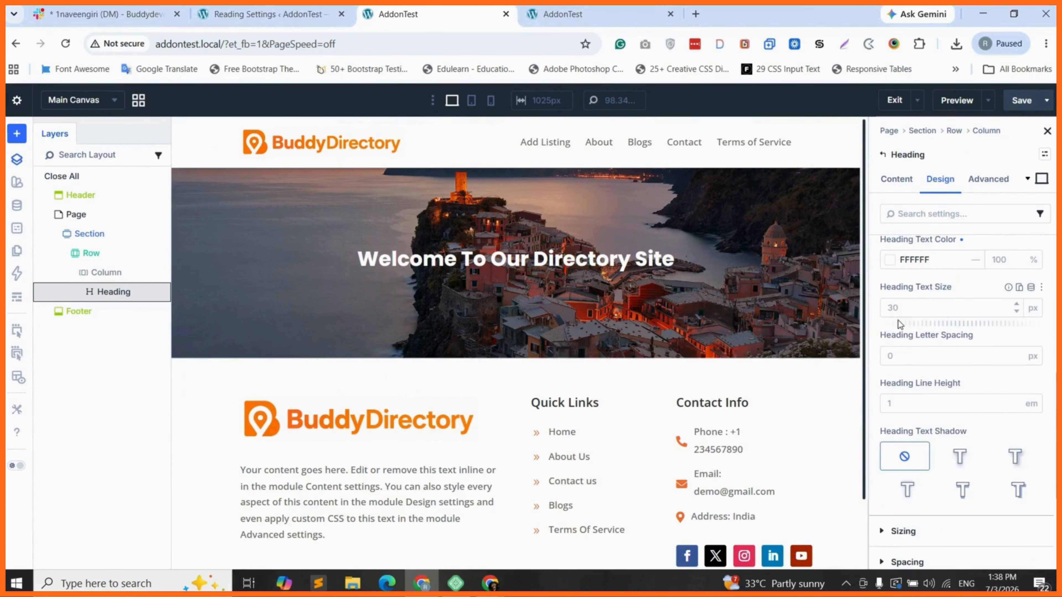
{"action": "left_click", "coordinate": [896, 307]}
{"action": "type", "text": "120"}
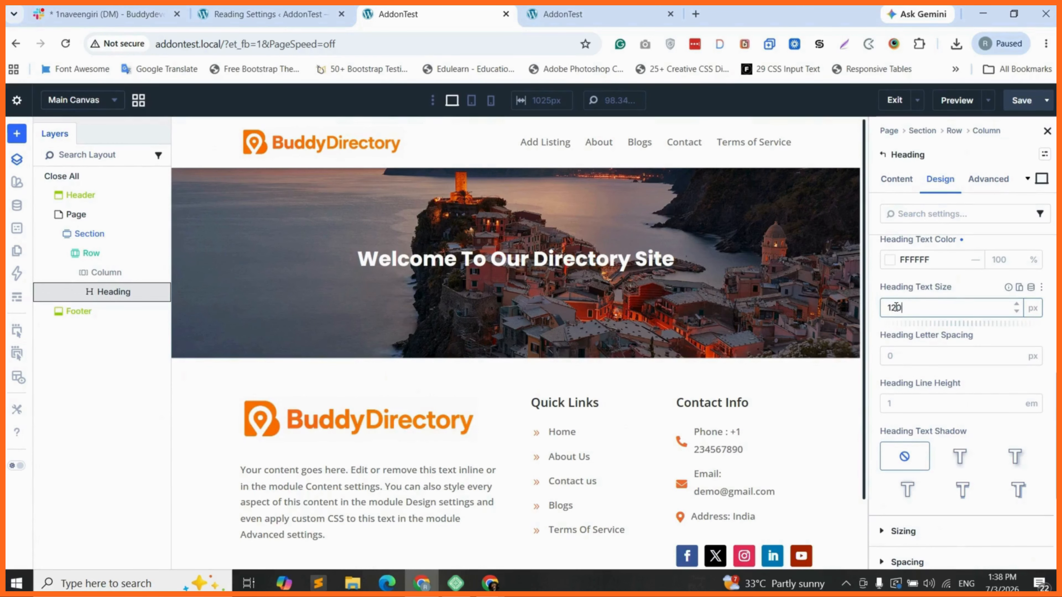
{"action": "left_click", "coordinate": [1032, 309]}
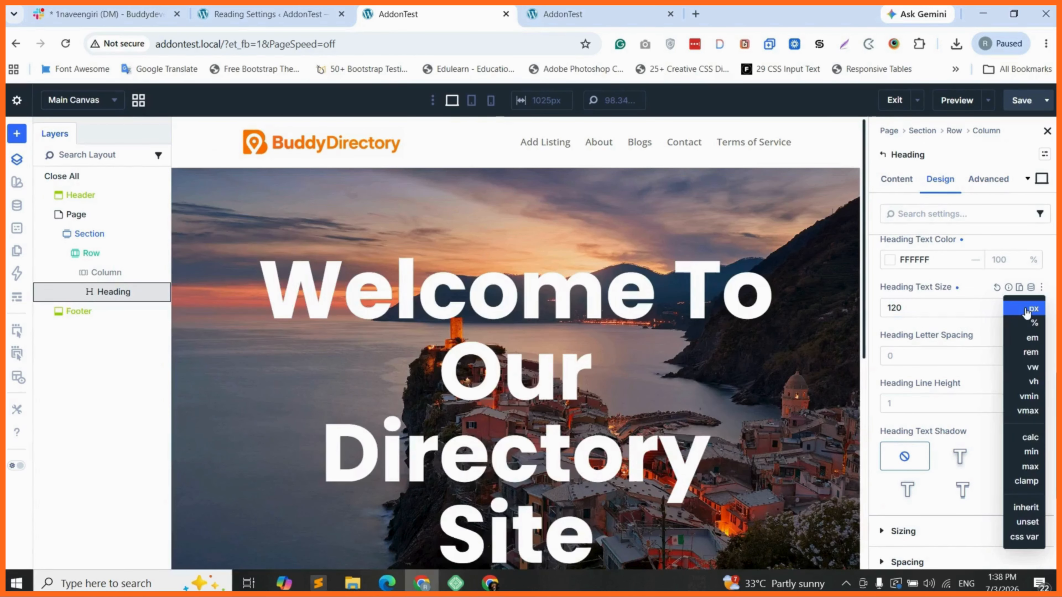
{"action": "left_click", "coordinate": [1026, 309]}
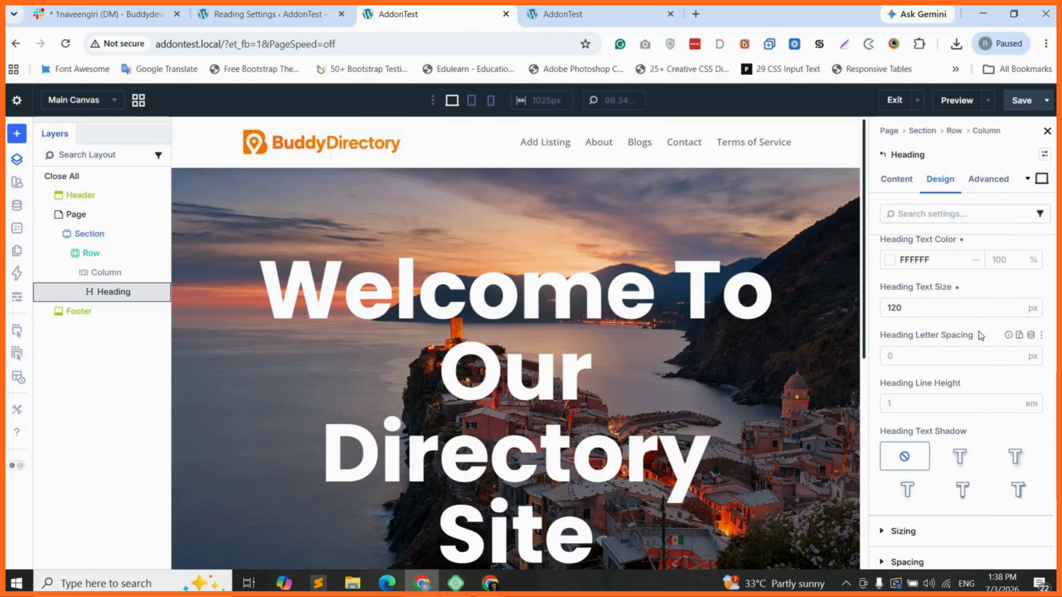
{"action": "scroll", "coordinate": [634, 373], "scroll_direction": "down", "scroll_amount": 3}
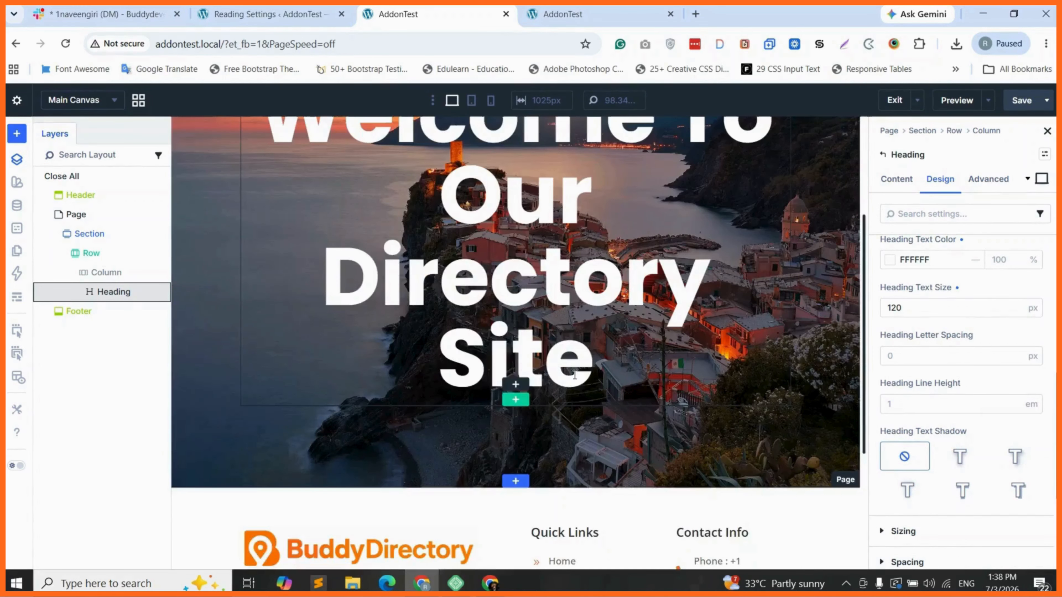
{"action": "left_click", "coordinate": [515, 385]}
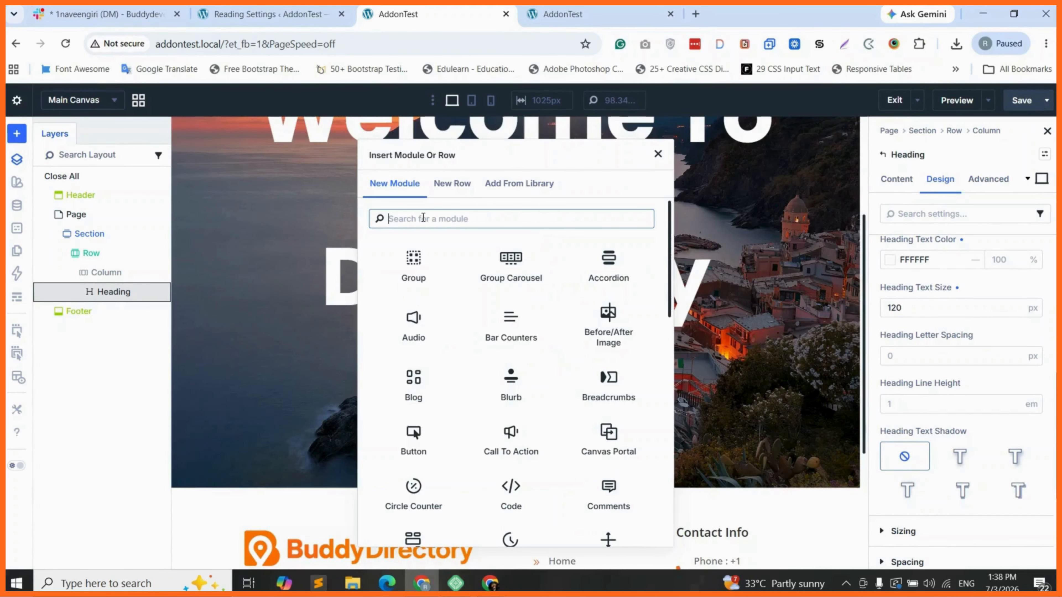
Insert a Text module below the heading and center its placeholder body text
{"action": "type", "text": "text"}
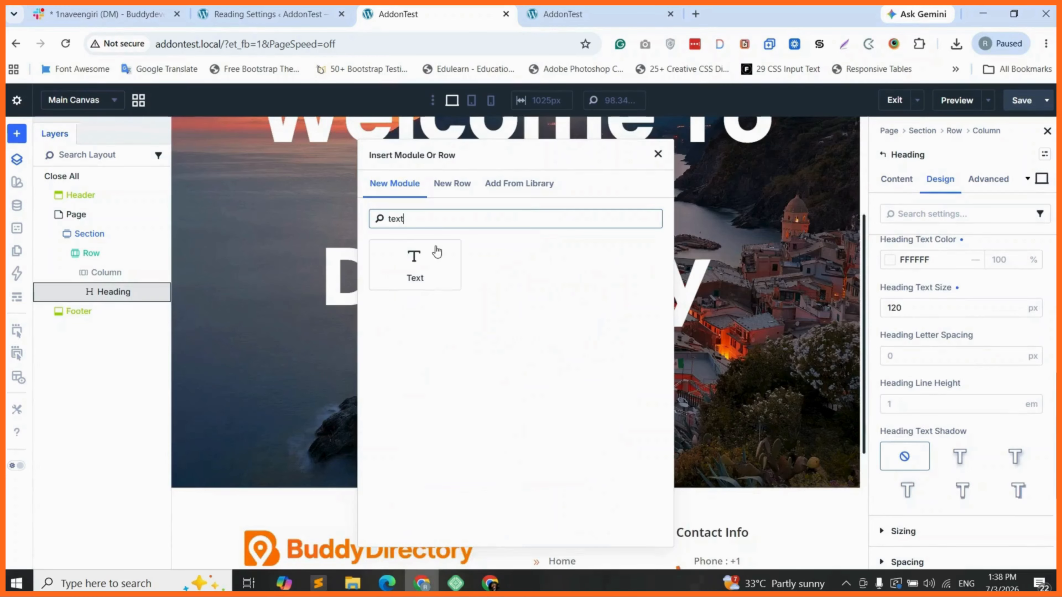
{"action": "left_click", "coordinate": [437, 251]}
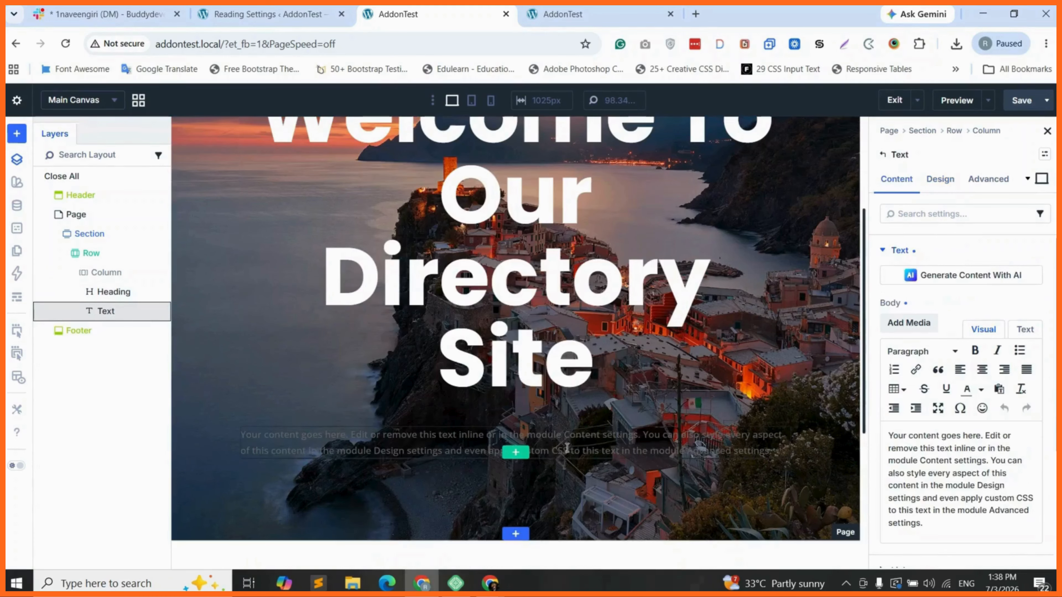
{"action": "triple_click", "coordinate": [954, 464]}
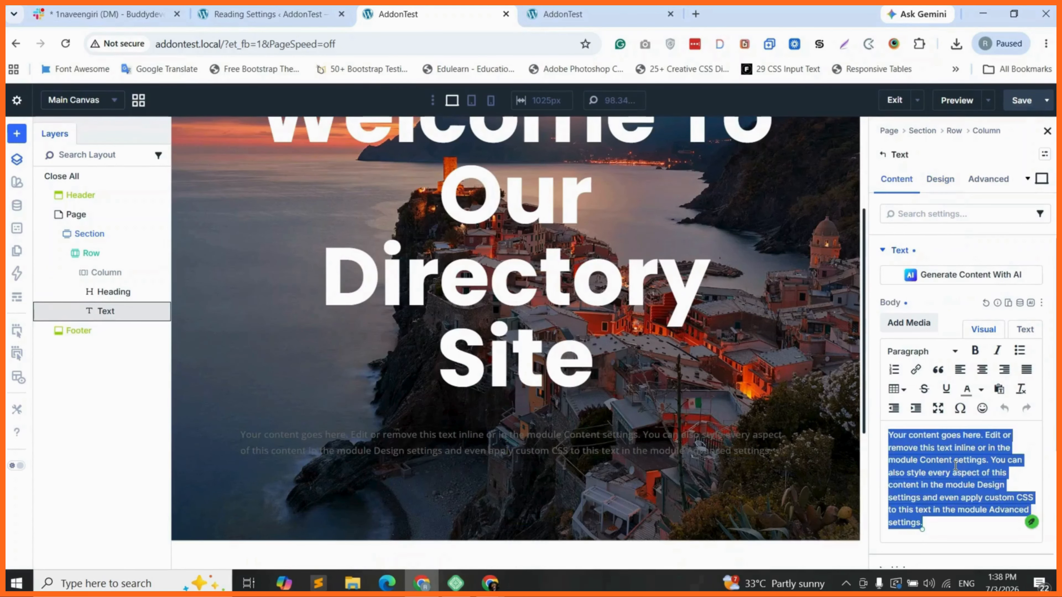
{"action": "left_click", "coordinate": [982, 370]}
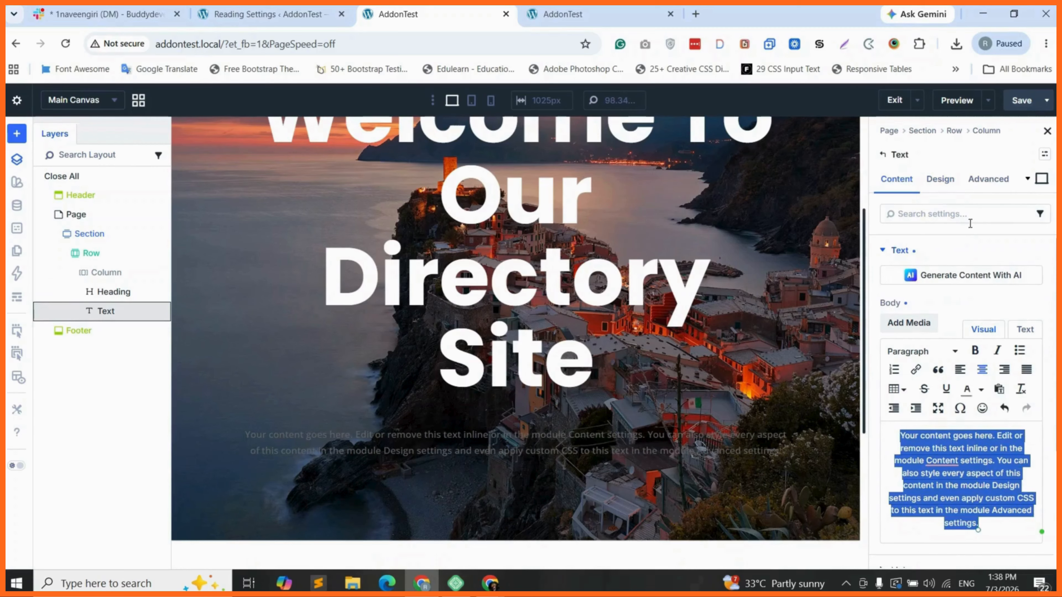
Set the hero body text colour to white (FFFFFF) and its size to 18px
{"action": "left_click", "coordinate": [940, 179]}
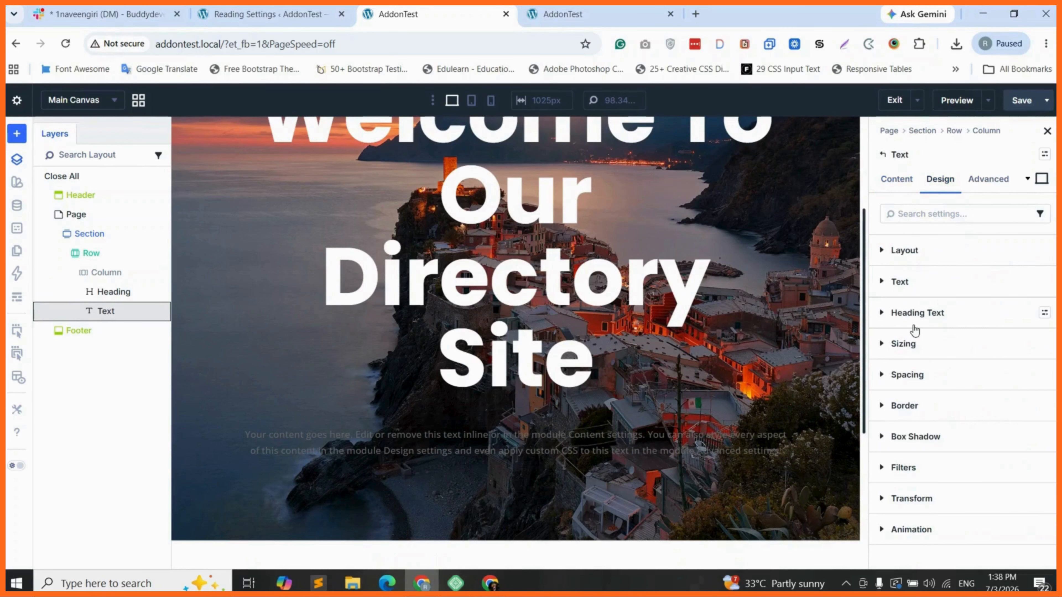
{"action": "left_click", "coordinate": [903, 281]}
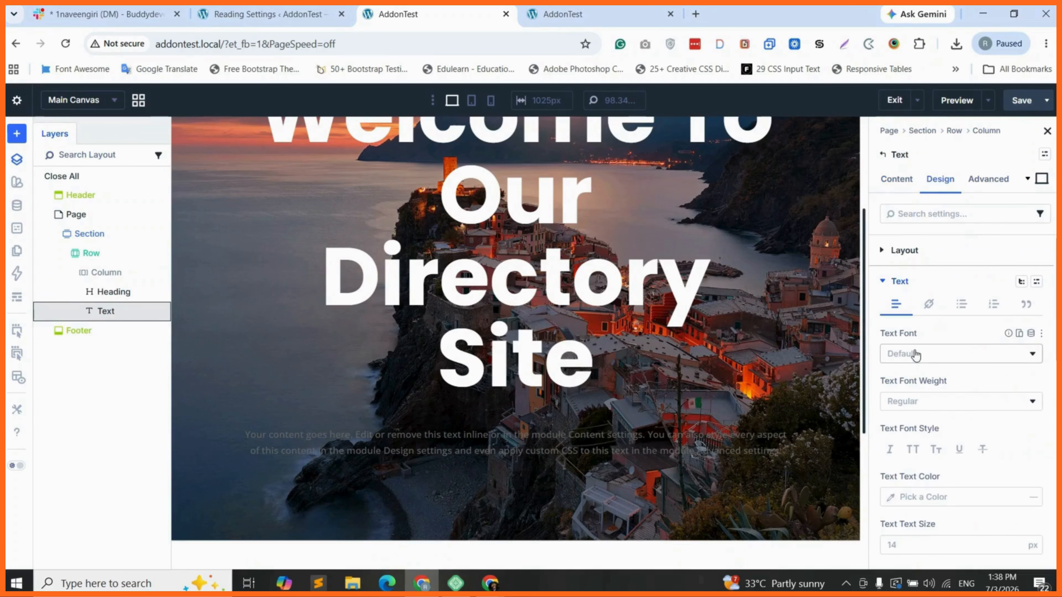
{"action": "scroll", "coordinate": [914, 355], "scroll_direction": "down", "scroll_amount": 2}
{"action": "left_click", "coordinate": [890, 420]}
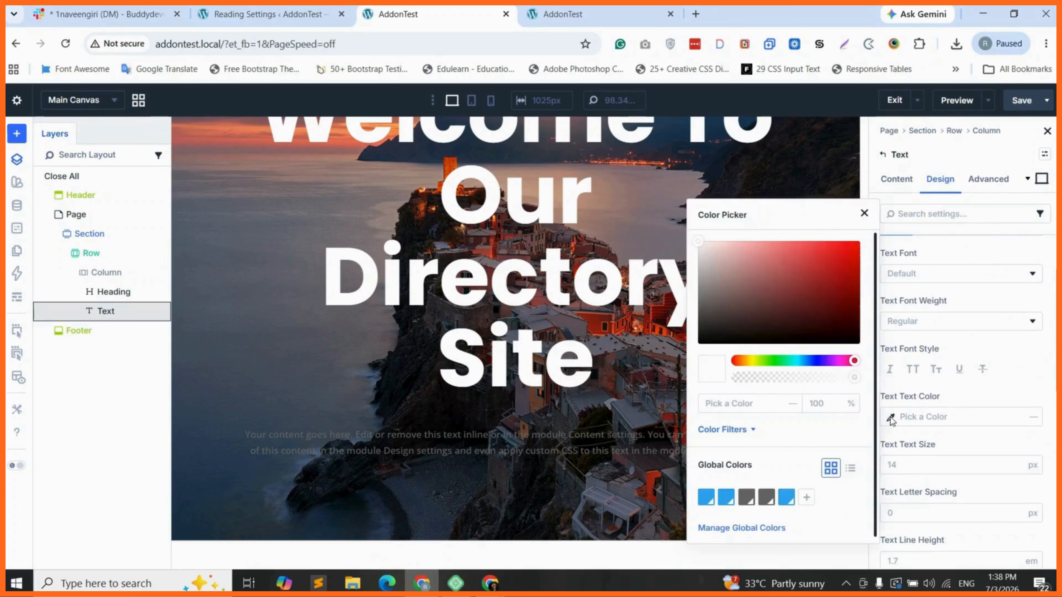
{"action": "left_click", "coordinate": [701, 243]}
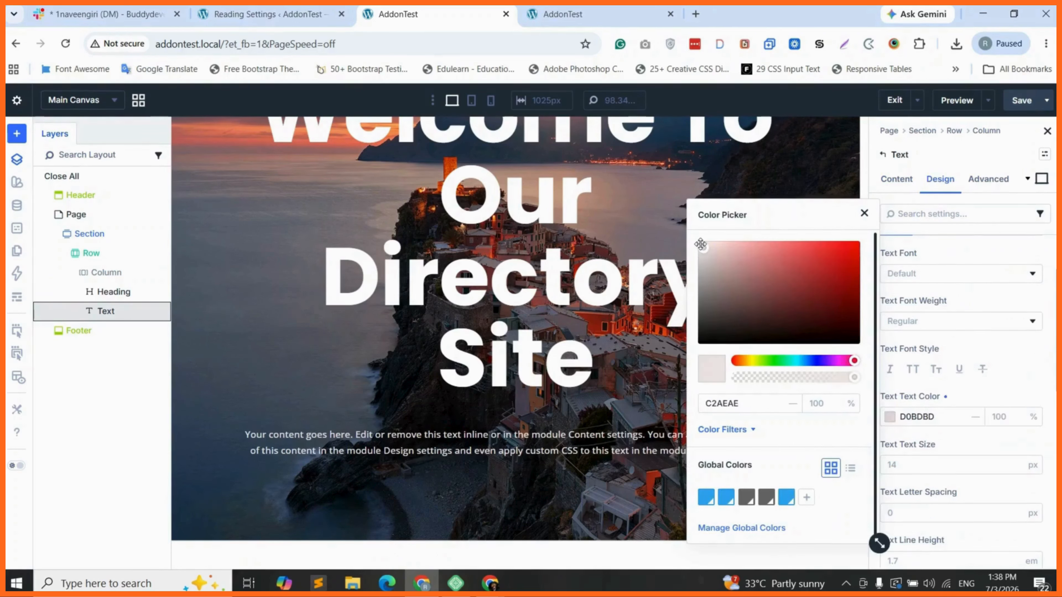
{"action": "left_click_drag", "start_coordinate": [701, 244], "coordinate": [697, 240]}
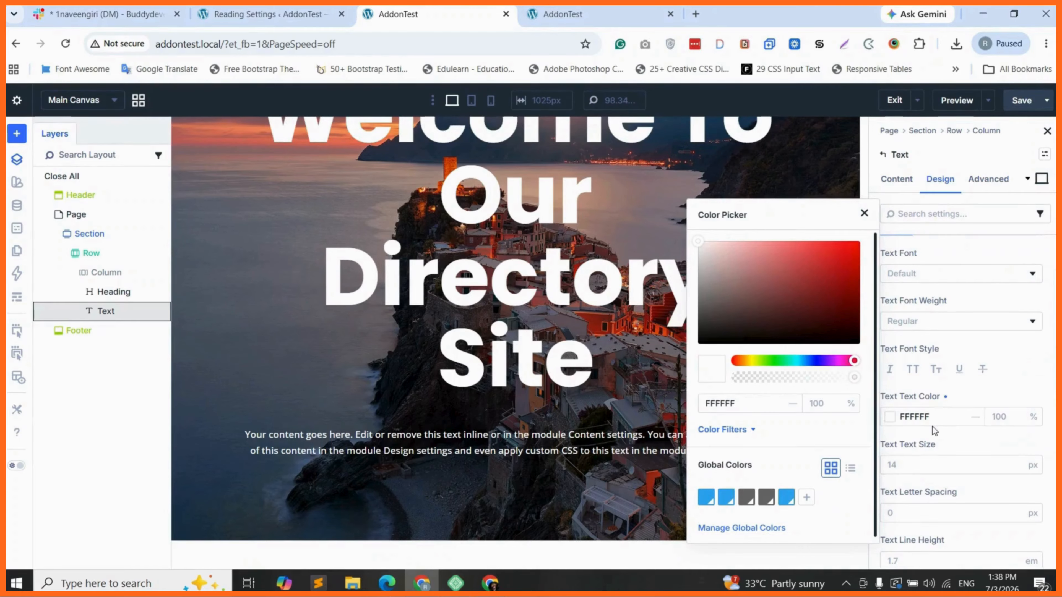
{"action": "left_click", "coordinate": [900, 465]}
{"action": "left_click", "coordinate": [897, 464]}
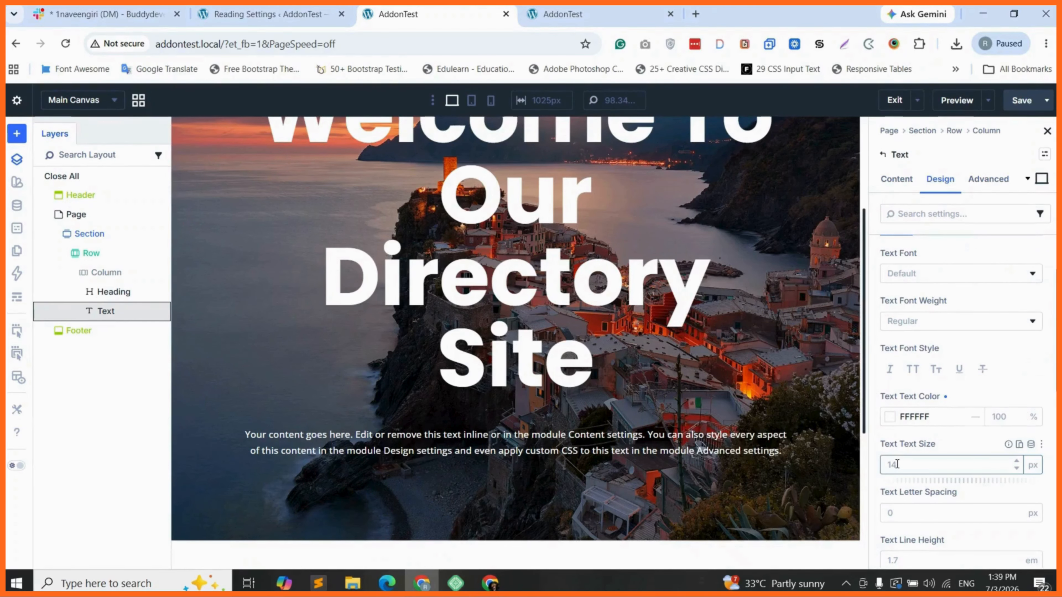
{"action": "type", "text": "18"}
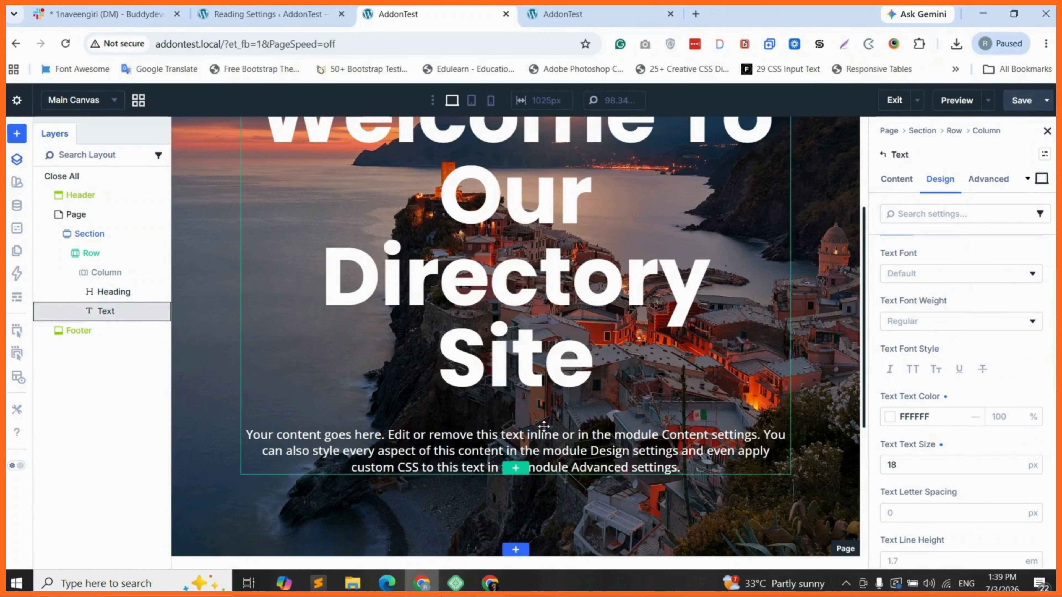
{"action": "scroll", "coordinate": [512, 429], "scroll_direction": "down", "scroll_amount": 1}
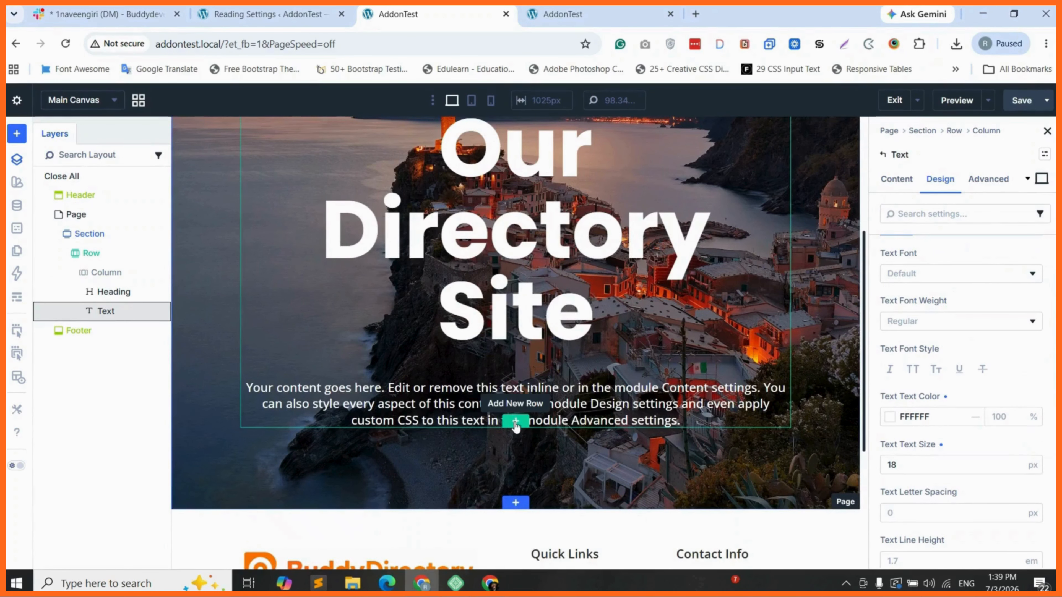
Add a single-column row below the hero text containing an empty Code module
{"action": "left_click", "coordinate": [516, 424]}
{"action": "left_click", "coordinate": [404, 237]}
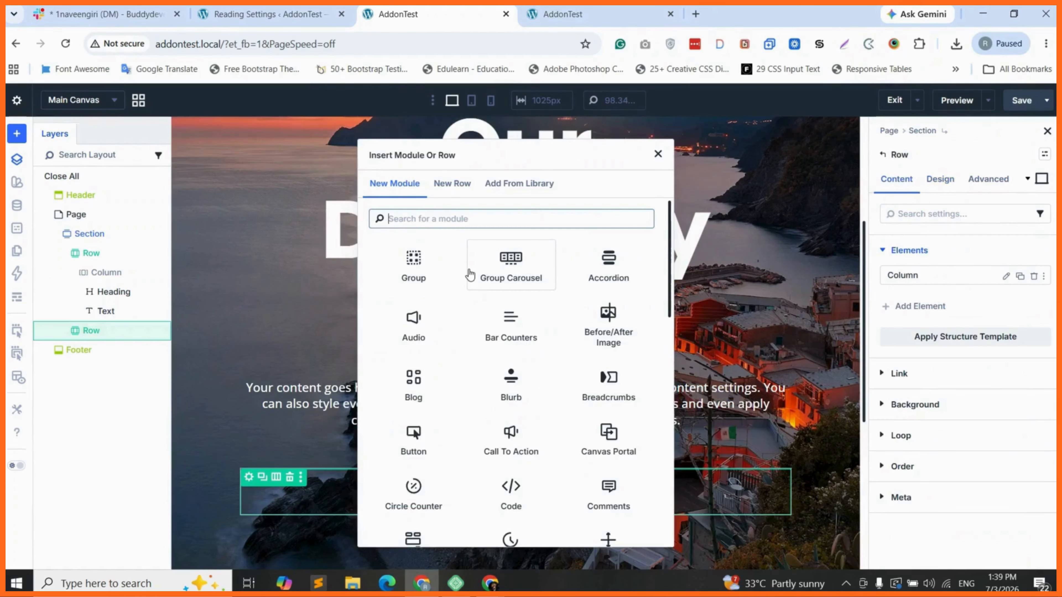
{"action": "type", "text": "code"}
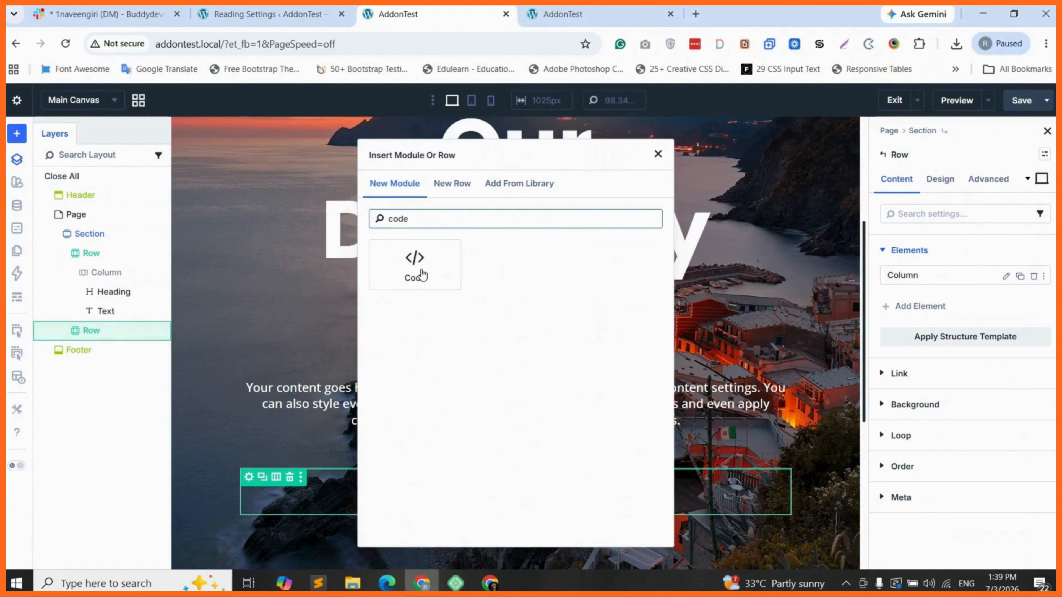
{"action": "left_click", "coordinate": [418, 267]}
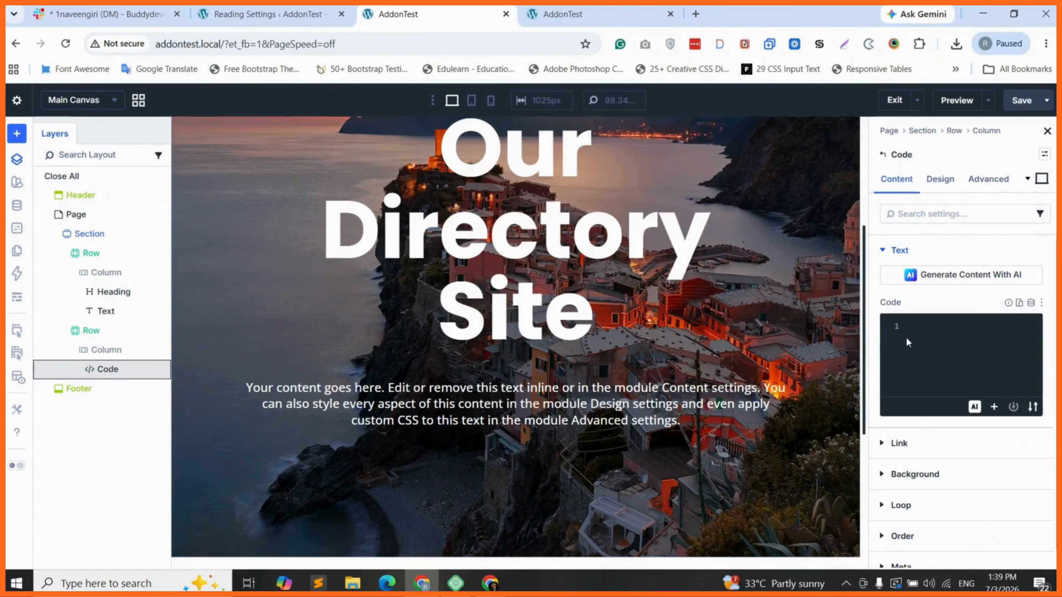
{"action": "left_click", "coordinate": [926, 330]}
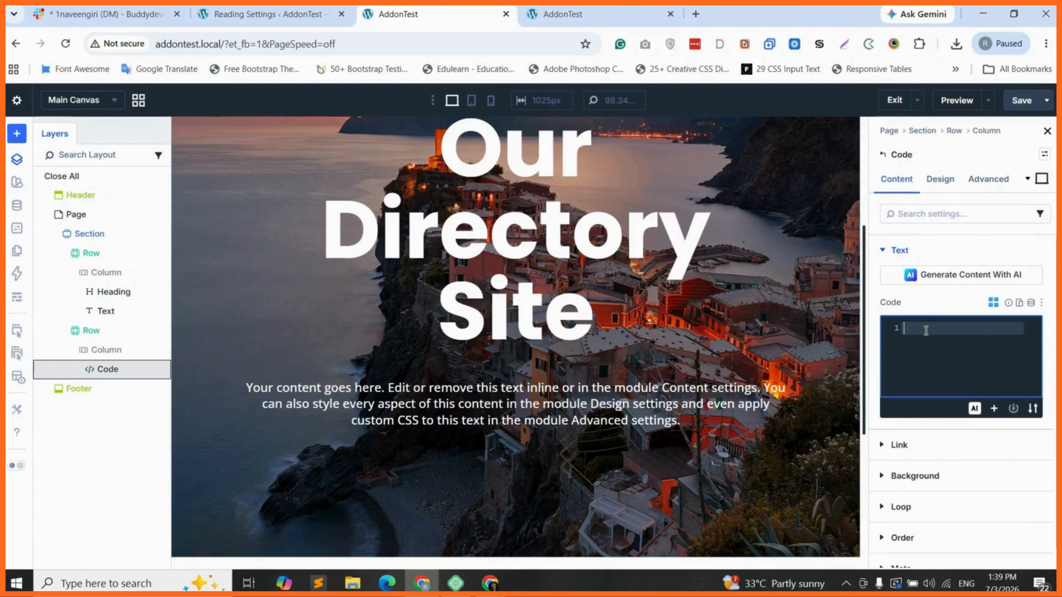
Choose the GeoDirectory gd_search shortcode in the shortcode builder
{"action": "left_click", "coordinate": [993, 303]}
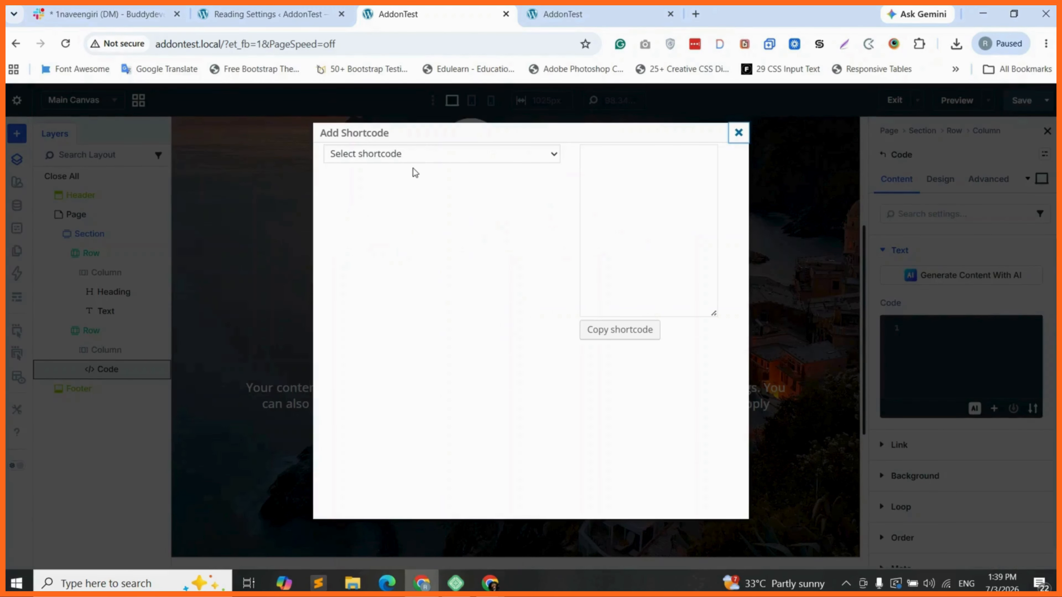
{"action": "left_click", "coordinate": [430, 157]}
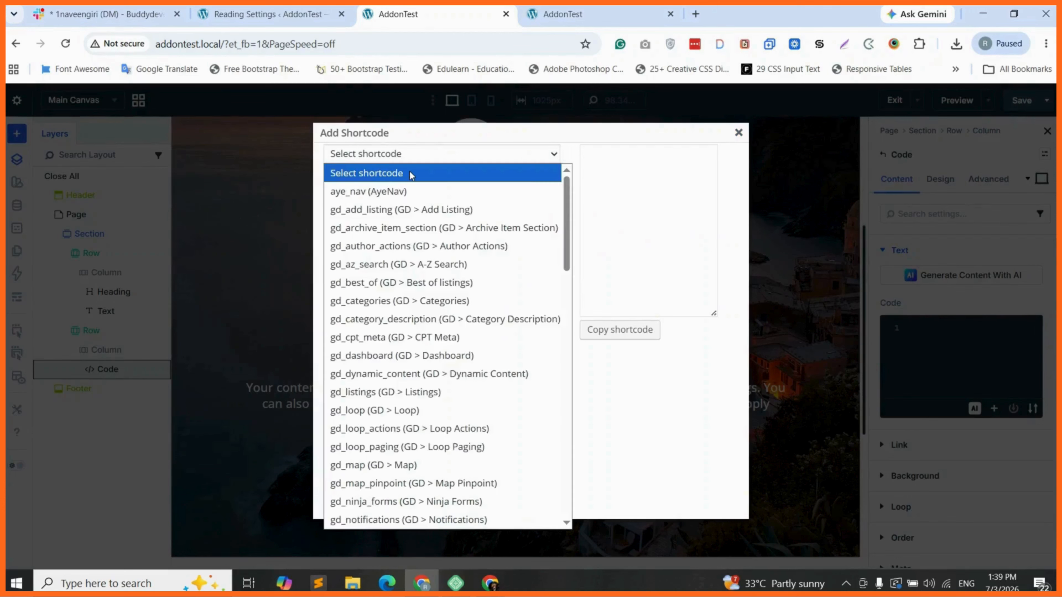
{"action": "scroll", "coordinate": [411, 392], "scroll_direction": "down", "scroll_amount": 4}
{"action": "scroll", "coordinate": [411, 392], "scroll_direction": "down", "scroll_amount": 5}
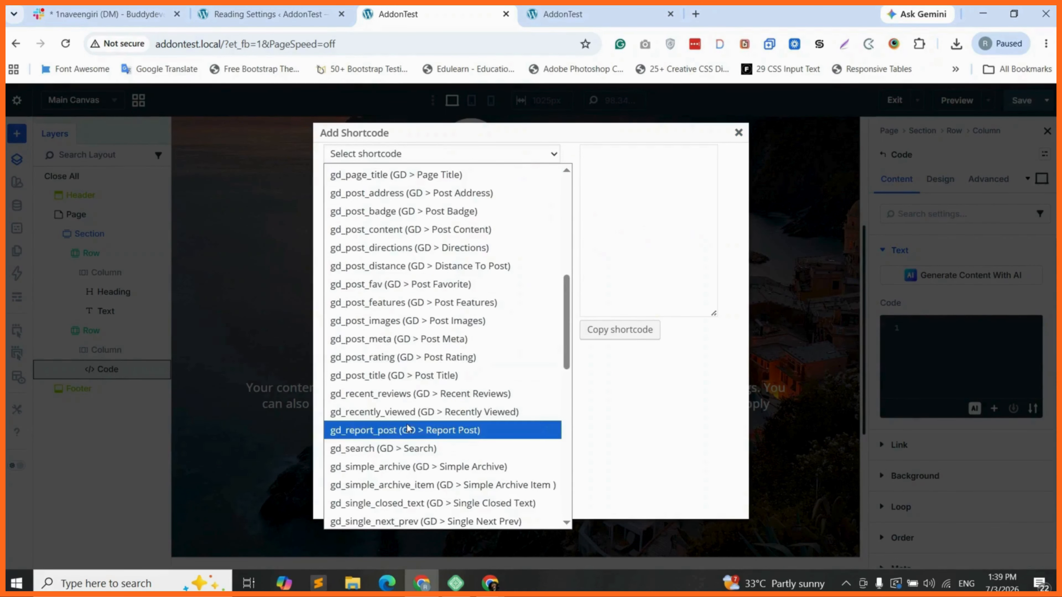
{"action": "left_click", "coordinate": [394, 359]}
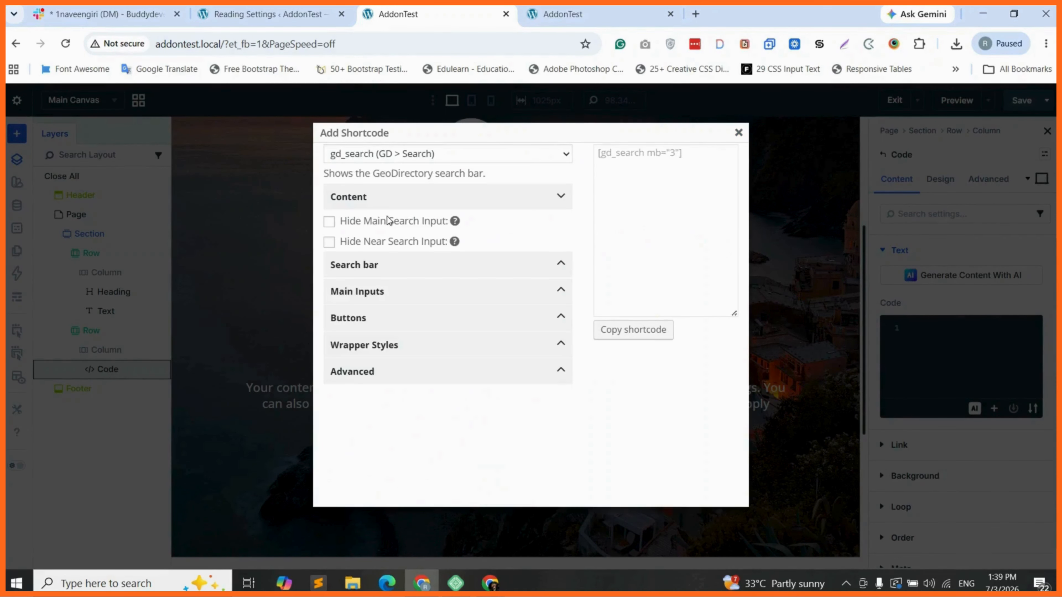
{"action": "left_click", "coordinate": [379, 265]}
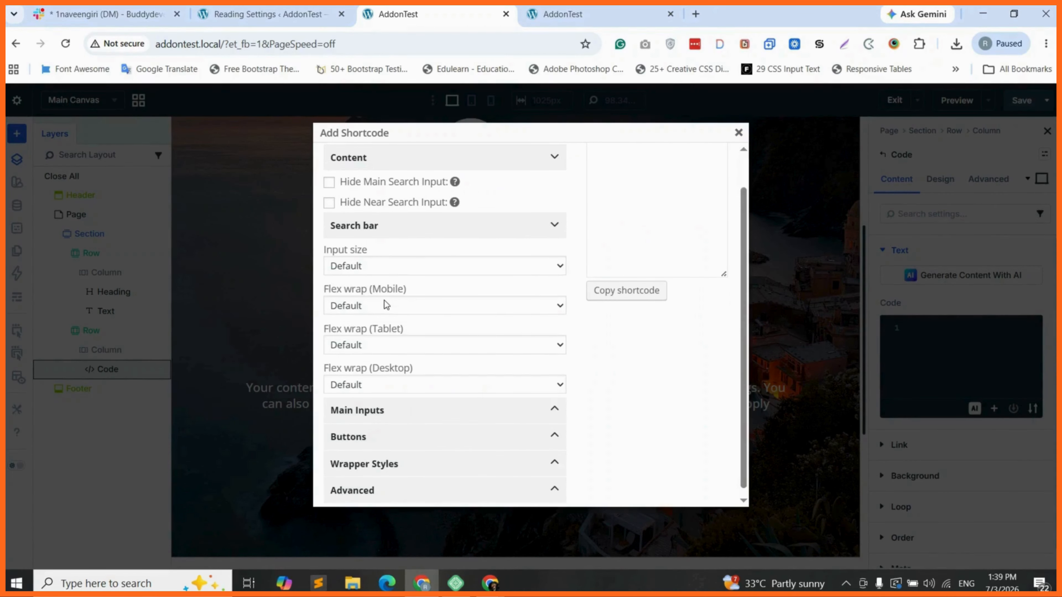
{"action": "scroll", "coordinate": [390, 408], "scroll_direction": "down", "scroll_amount": 1}
{"action": "left_click", "coordinate": [391, 408]}
{"action": "scroll", "coordinate": [391, 412], "scroll_direction": "down", "scroll_amount": 1}
{"action": "left_click", "coordinate": [385, 457]}
{"action": "scroll", "coordinate": [399, 444], "scroll_direction": "down", "scroll_amount": 3}
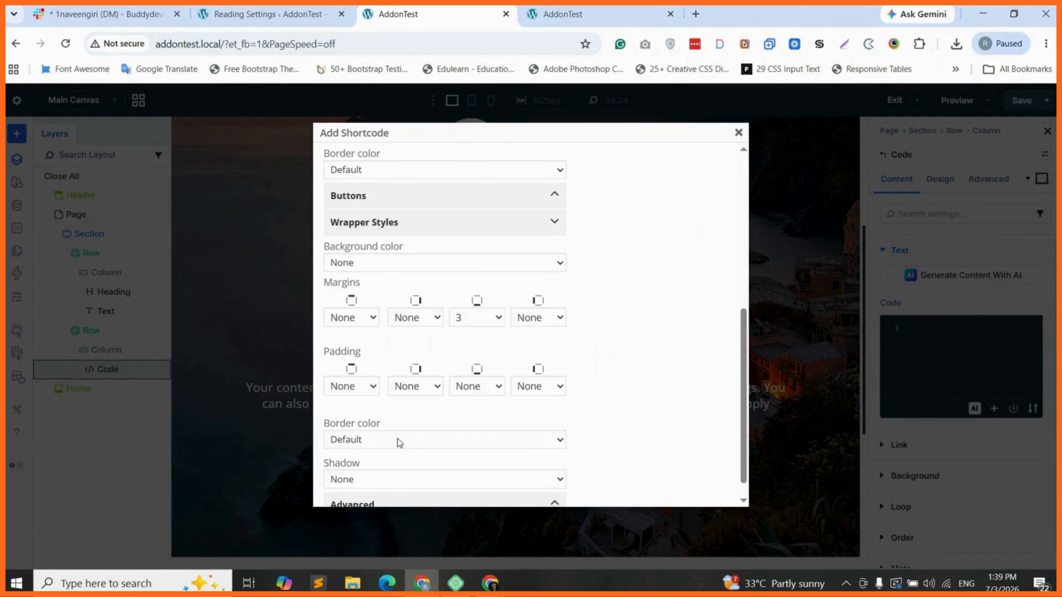
{"action": "scroll", "coordinate": [399, 443], "scroll_direction": "down", "scroll_amount": 1}
Set bottom margin 0 and no border, then paste [gd_search mb="0" border="0"] into the Code module
{"action": "left_click", "coordinate": [478, 296]}
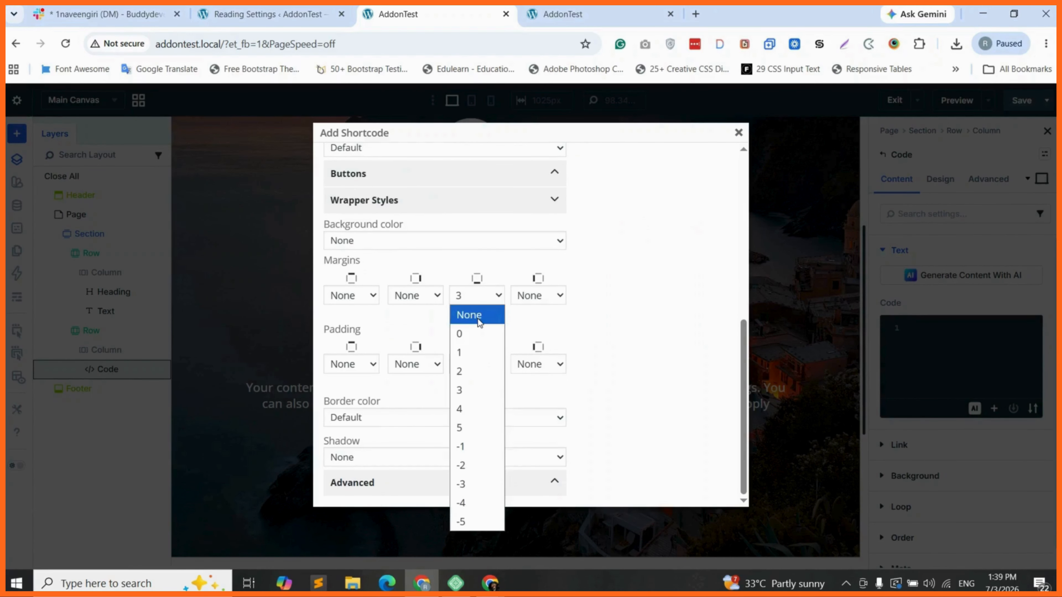
{"action": "left_click", "coordinate": [472, 333]}
{"action": "left_click", "coordinate": [398, 418]}
{"action": "left_click", "coordinate": [356, 70]}
{"action": "scroll", "coordinate": [644, 286], "scroll_direction": "up", "scroll_amount": 4}
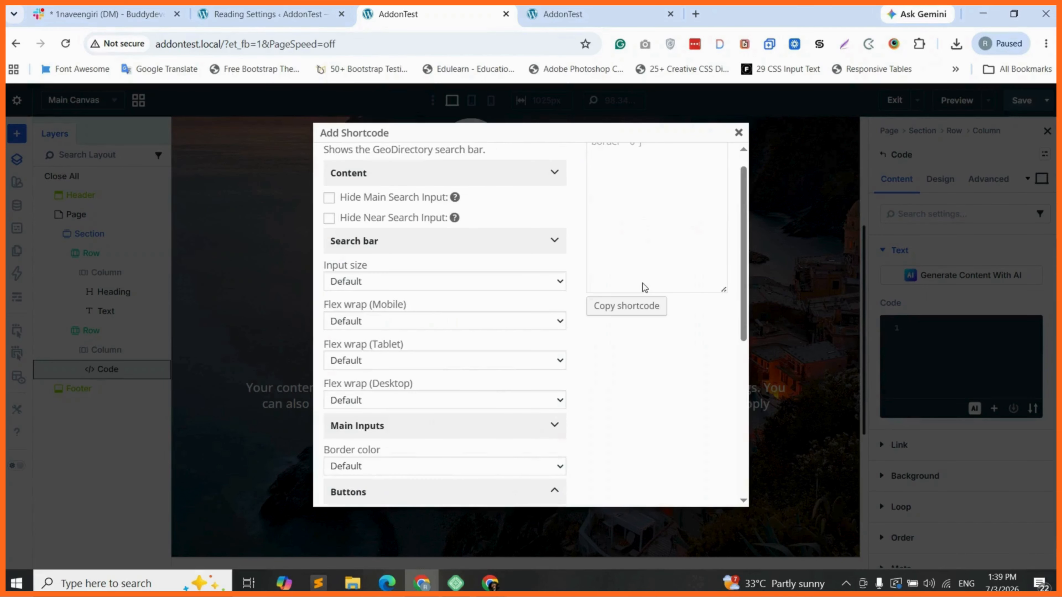
{"action": "scroll", "coordinate": [641, 285], "scroll_direction": "up", "scroll_amount": 1}
{"action": "left_click", "coordinate": [632, 331]}
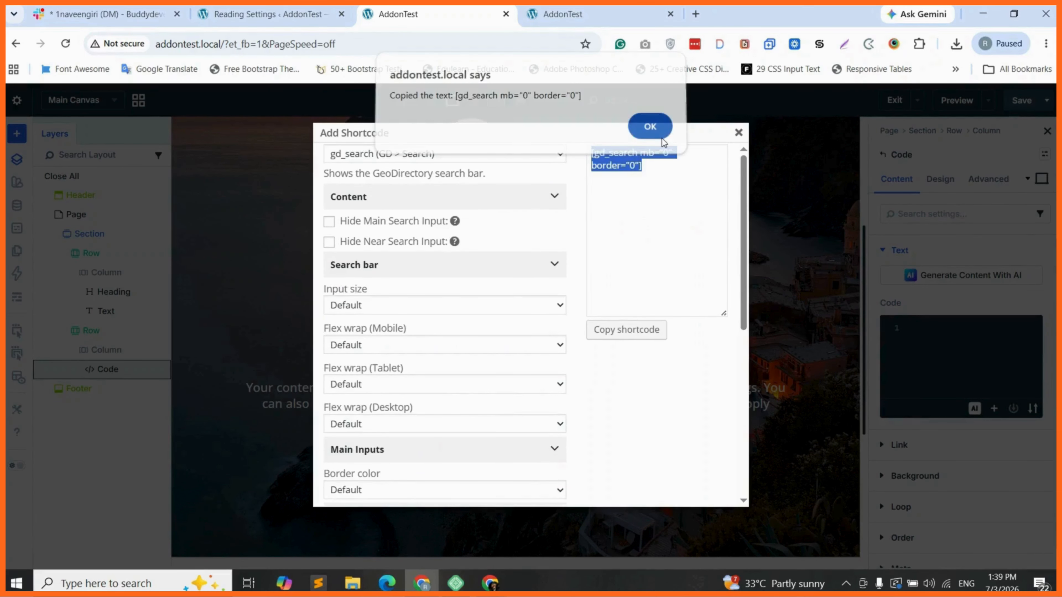
{"action": "left_click", "coordinate": [663, 140]}
{"action": "right_click", "coordinate": [925, 342]}
{"action": "left_click", "coordinate": [786, 142]}
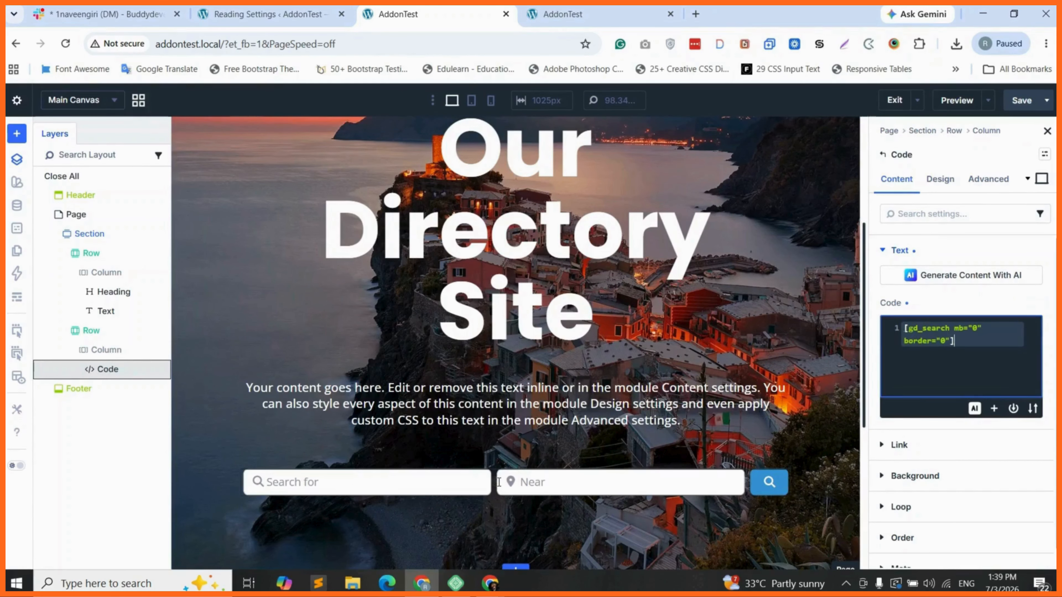
Give the search bar's row a white (FFFFFF) background colour
{"action": "left_click", "coordinate": [109, 331]}
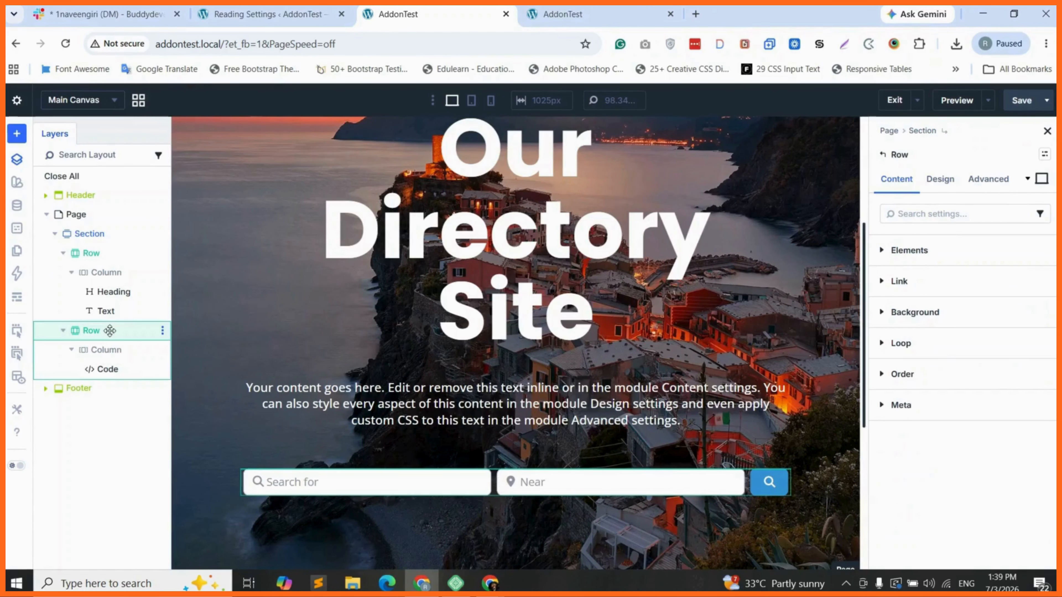
{"action": "left_click", "coordinate": [940, 179]}
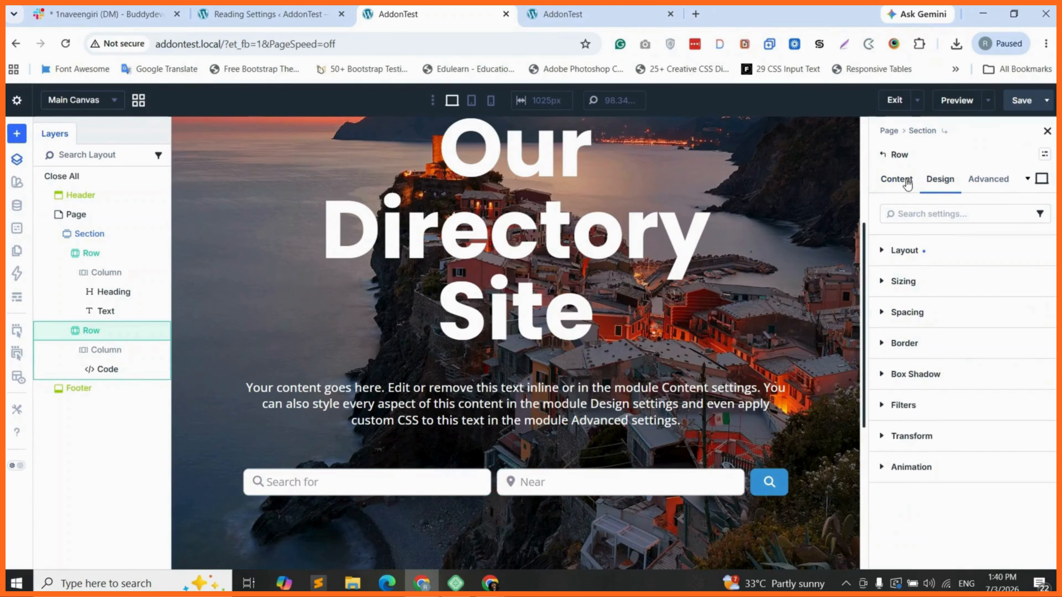
{"action": "left_click", "coordinate": [897, 179]}
{"action": "left_click", "coordinate": [915, 312]}
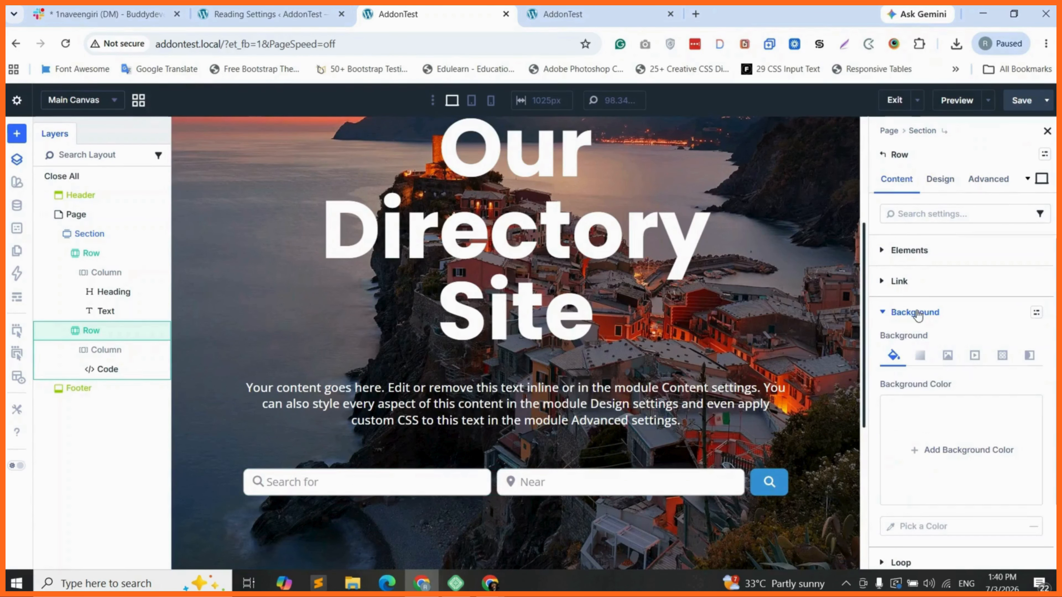
{"action": "left_click", "coordinate": [952, 450]}
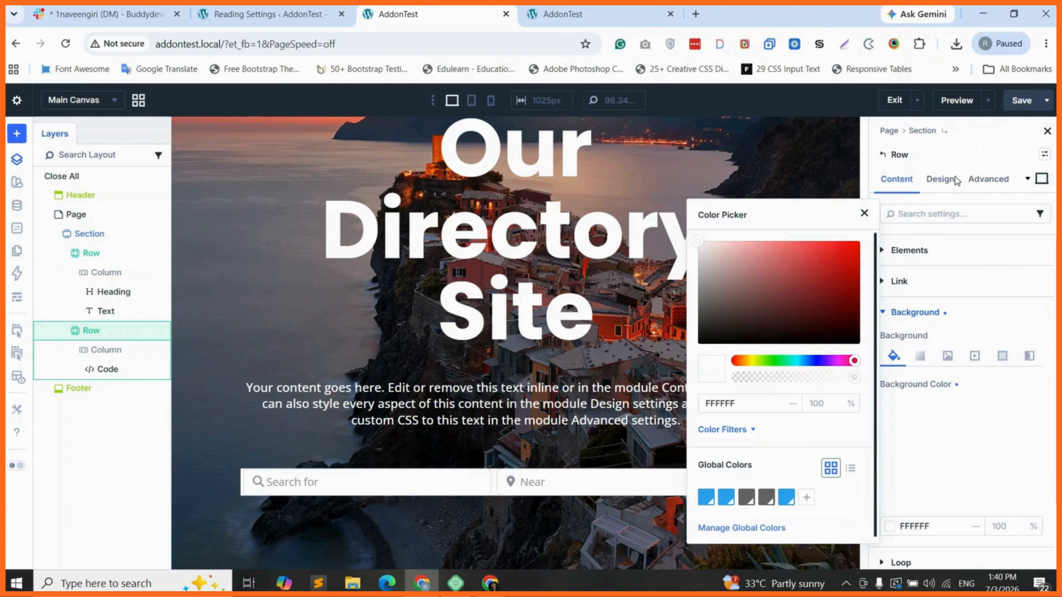
{"action": "left_click", "coordinate": [942, 180]}
{"action": "left_click", "coordinate": [907, 312]}
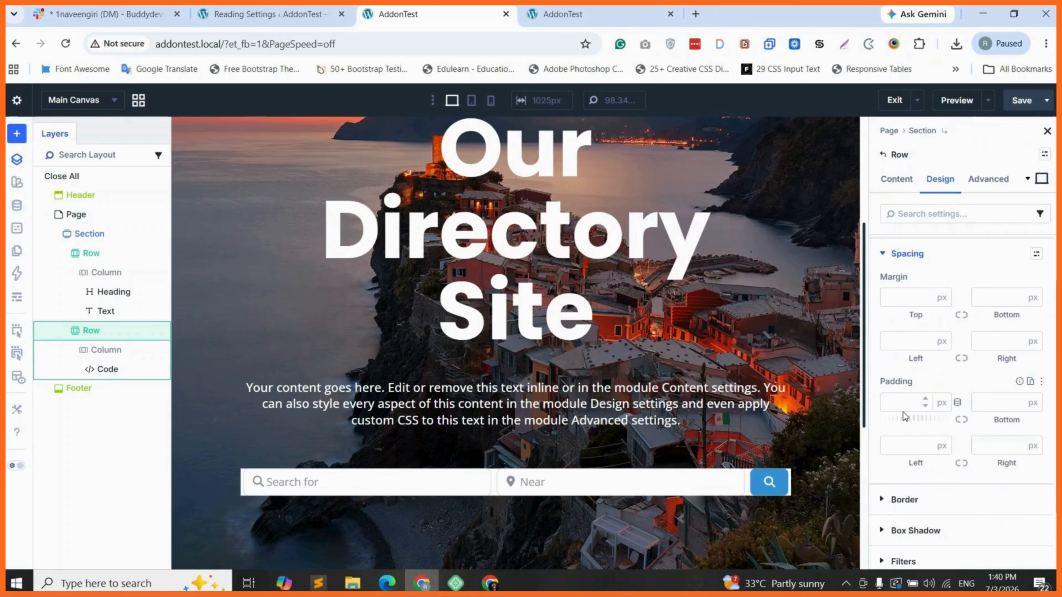
Pad the search bar's row 15 px on top, bottom, left and right
{"action": "left_click", "coordinate": [902, 403]}
{"action": "type", "text": "15"}
{"action": "left_click", "coordinate": [960, 420]}
{"action": "left_click", "coordinate": [906, 448]}
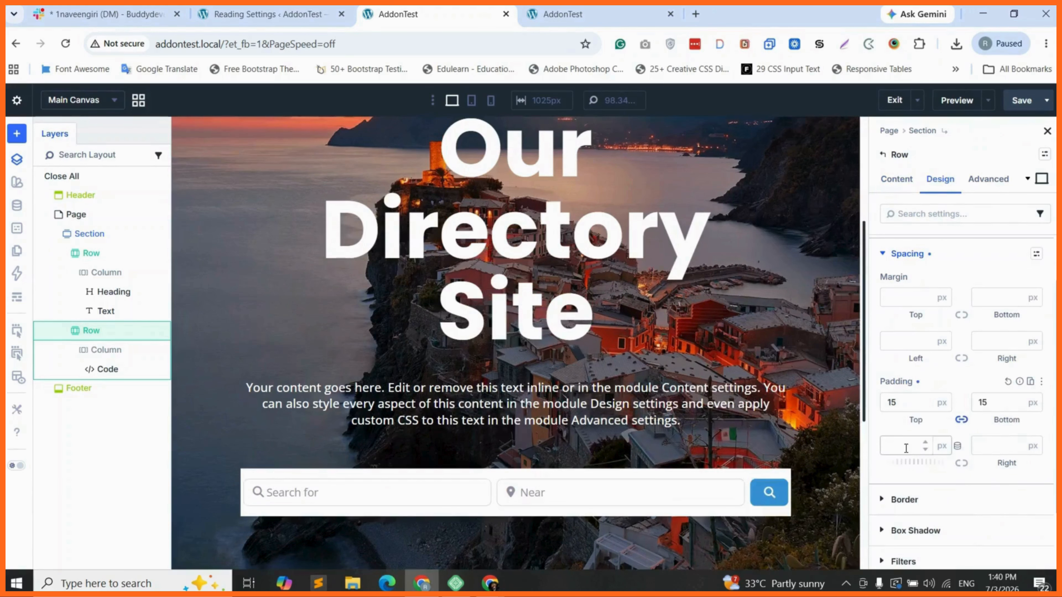
{"action": "left_click", "coordinate": [902, 449]}
{"action": "type", "text": "15"}
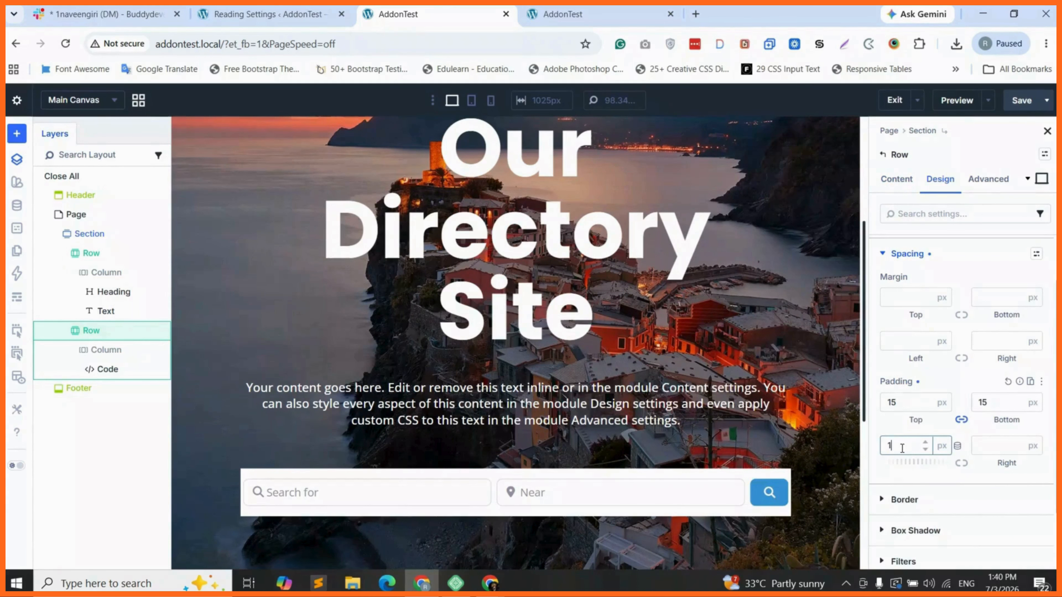
{"action": "left_click", "coordinate": [960, 462]}
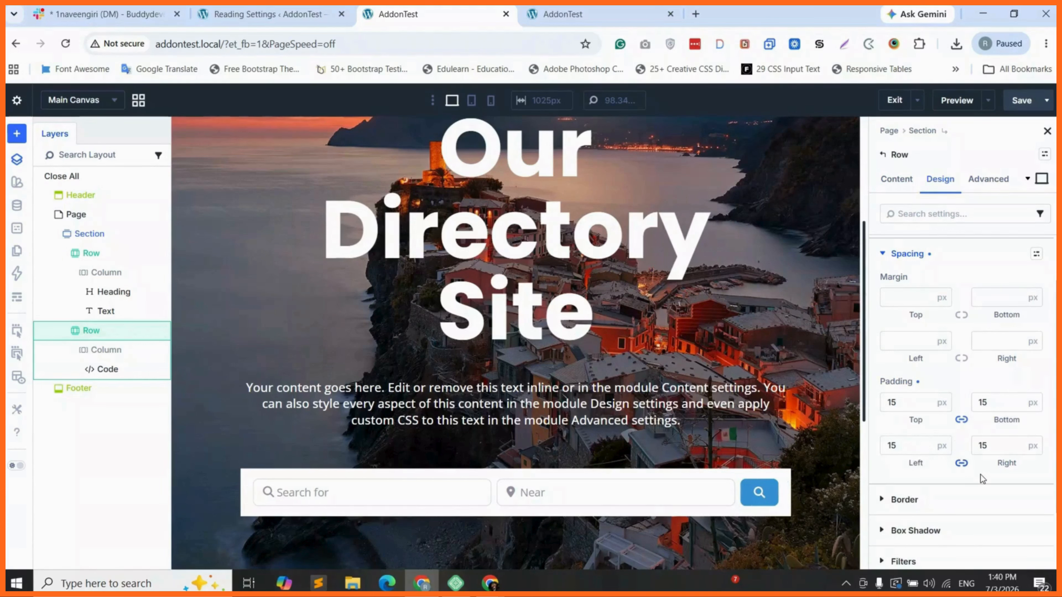
Round the row's corners to 12 px on all sides and save the page
{"action": "left_click", "coordinate": [933, 497]}
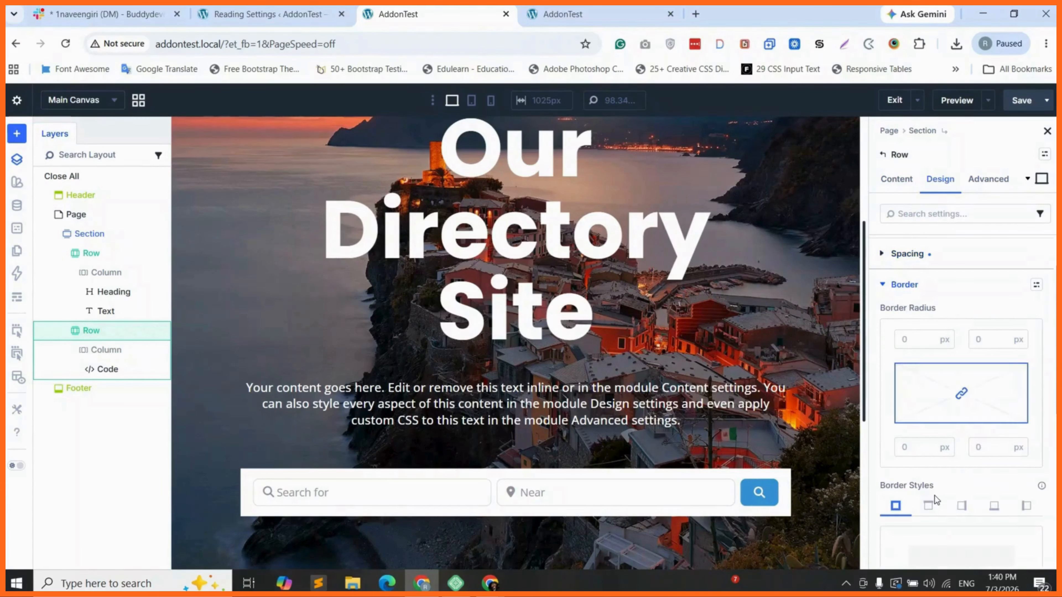
{"action": "left_click", "coordinate": [916, 341]}
{"action": "type", "text": "12"}
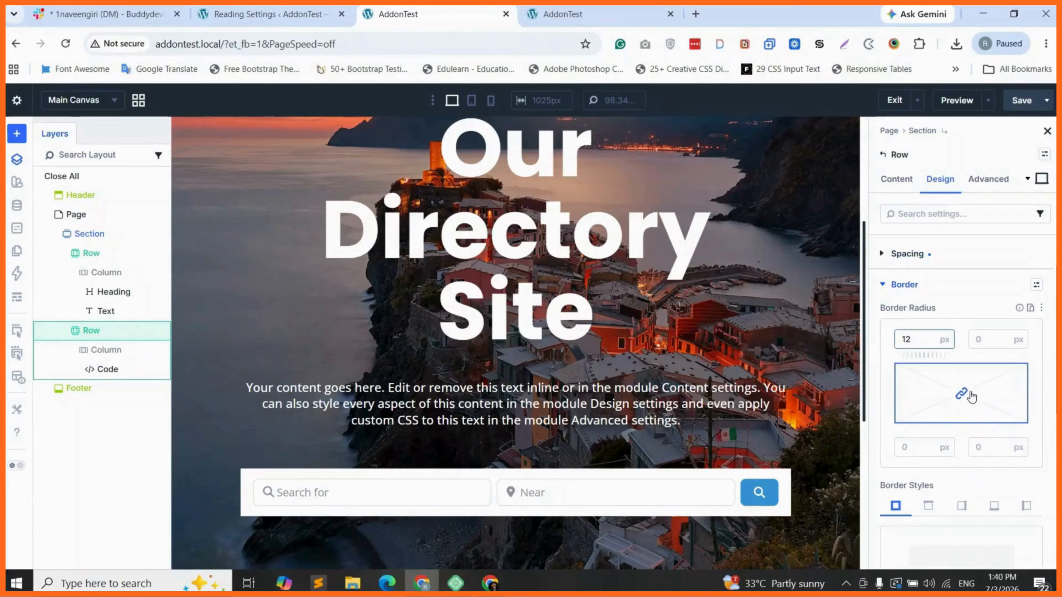
{"action": "left_click", "coordinate": [968, 393]}
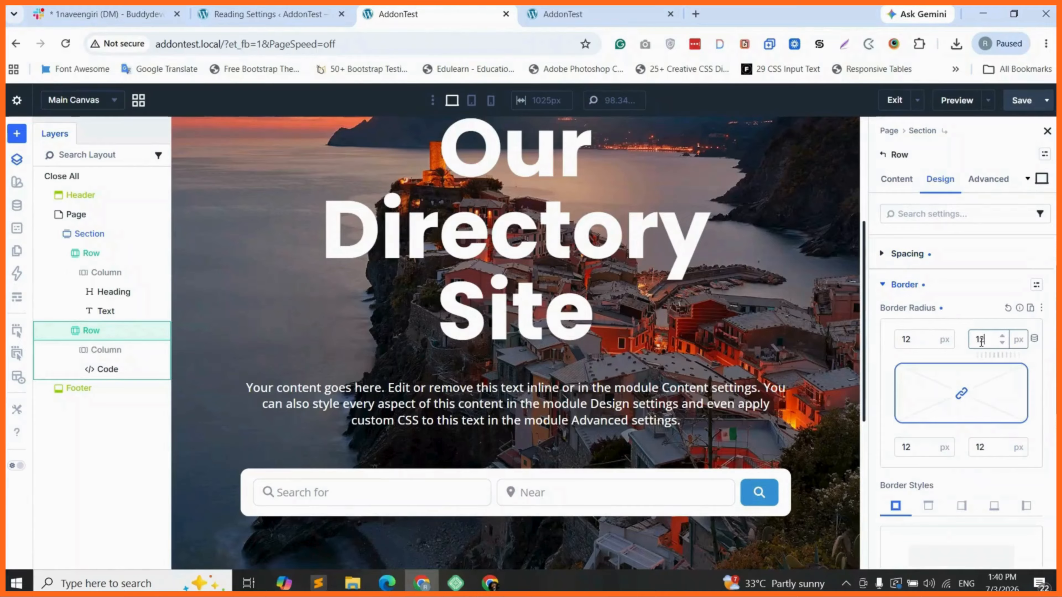
{"action": "left_click", "coordinate": [961, 395]}
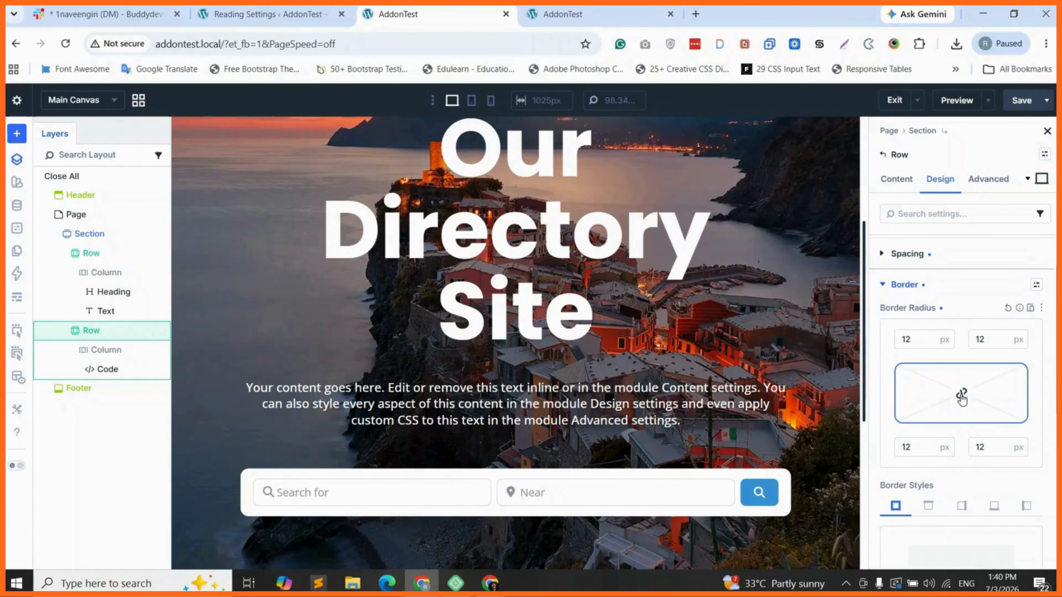
{"action": "left_click", "coordinate": [1025, 106]}
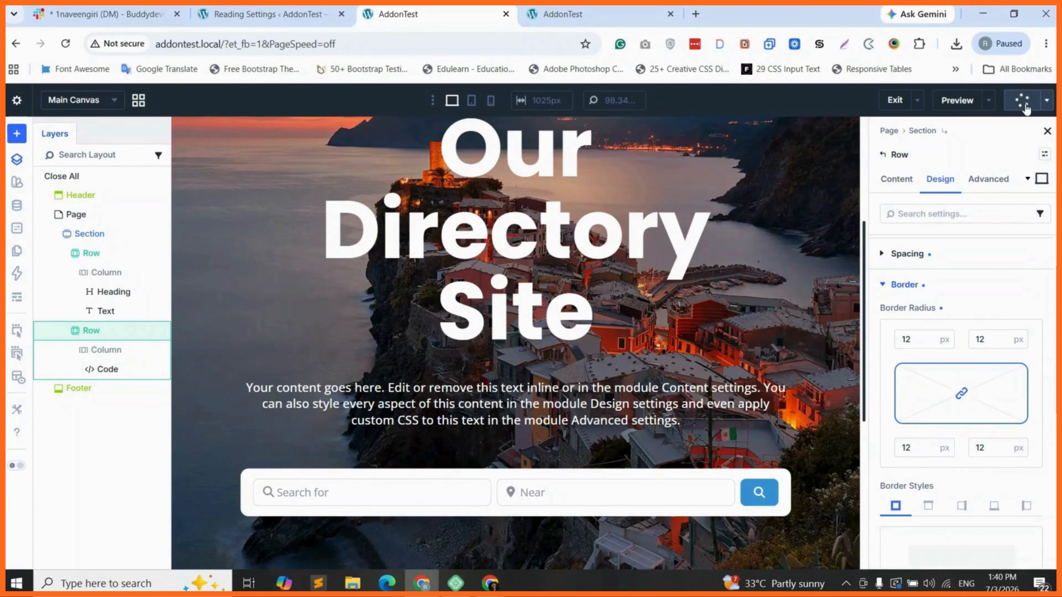
Reload the live homepage in the front-end tab and dismiss the browser notification
{"action": "left_click", "coordinate": [579, 9]}
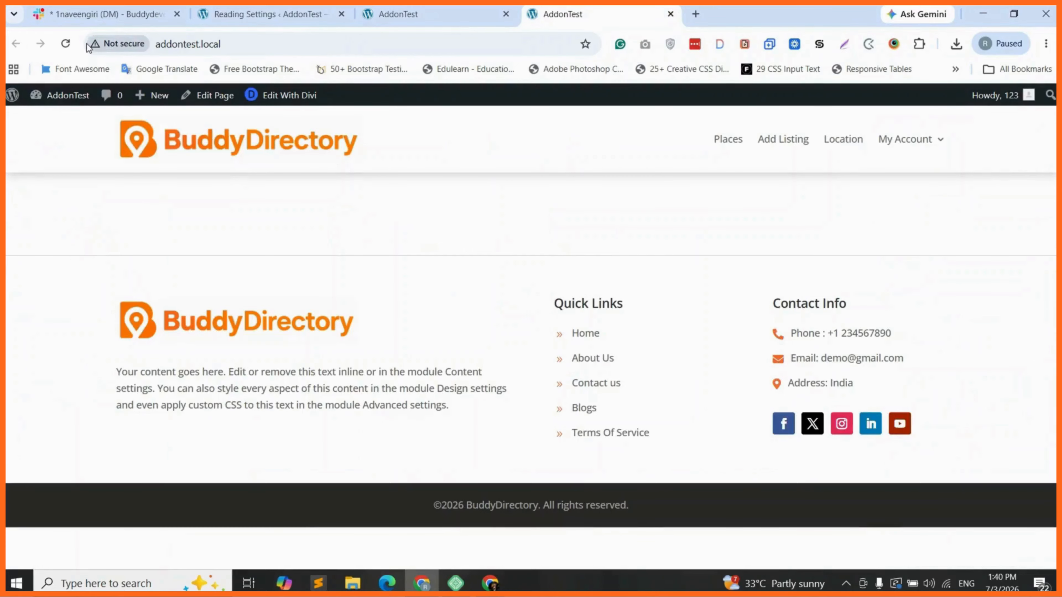
{"action": "left_click", "coordinate": [66, 44]}
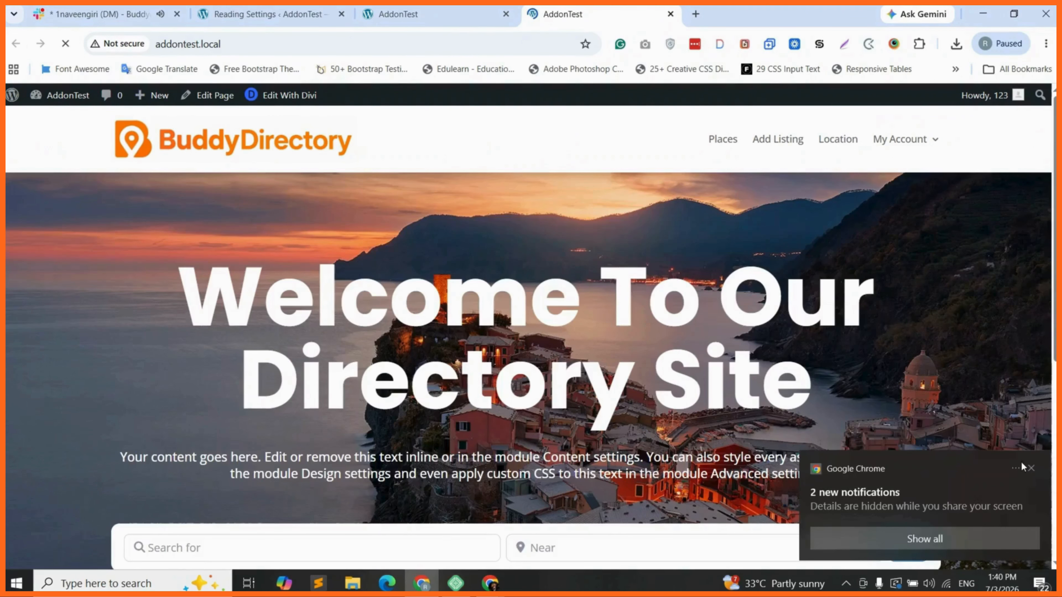
{"action": "left_click", "coordinate": [1029, 467]}
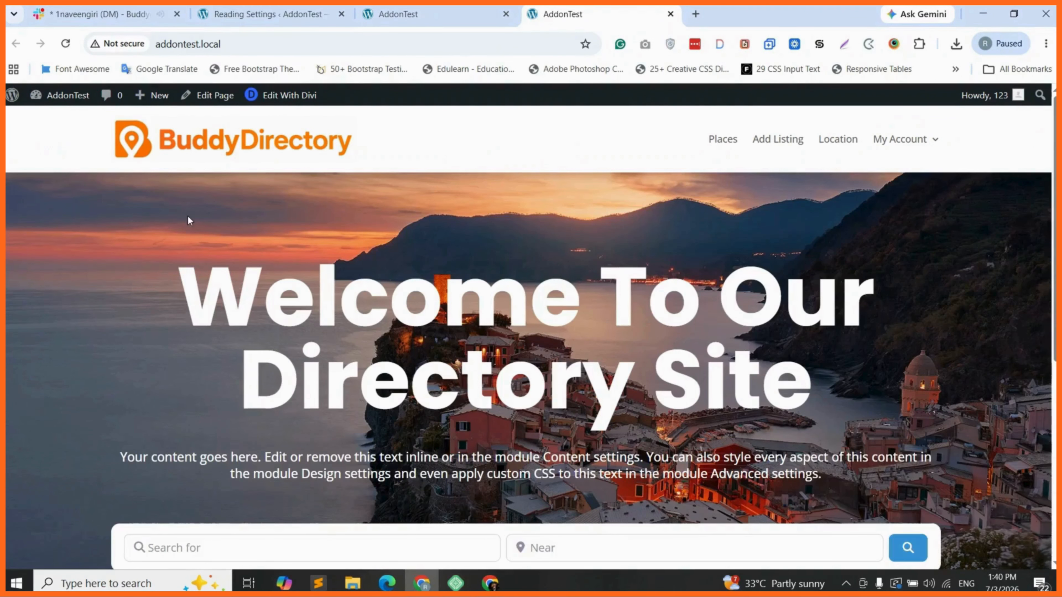
Scroll through the live homepage to review the white rounded hero search bar
{"action": "double_click", "coordinate": [439, 295]}
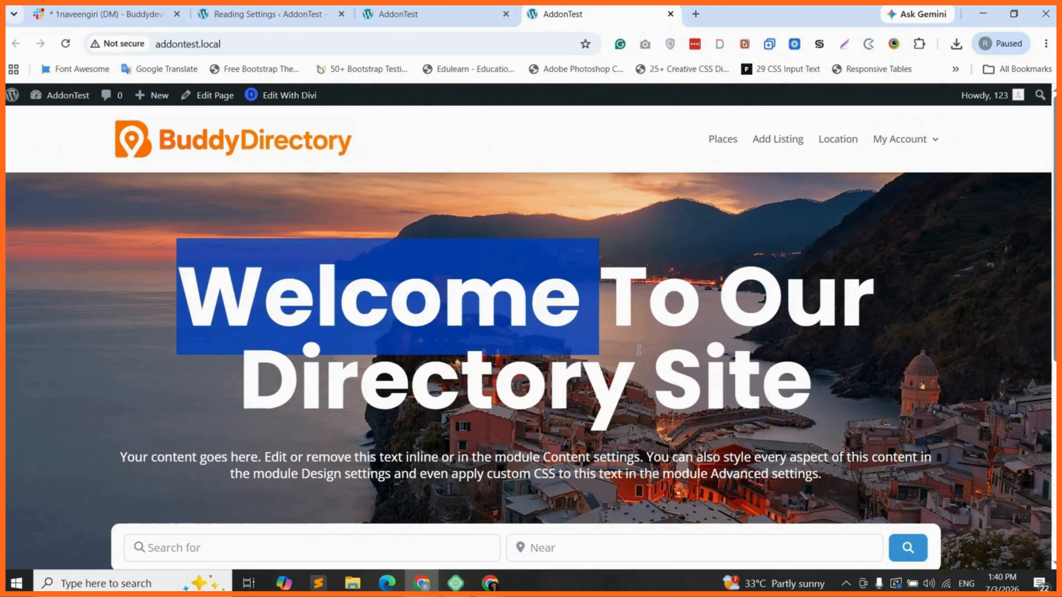
{"action": "left_click", "coordinate": [638, 350]}
{"action": "scroll", "coordinate": [638, 350], "scroll_direction": "down", "scroll_amount": 2}
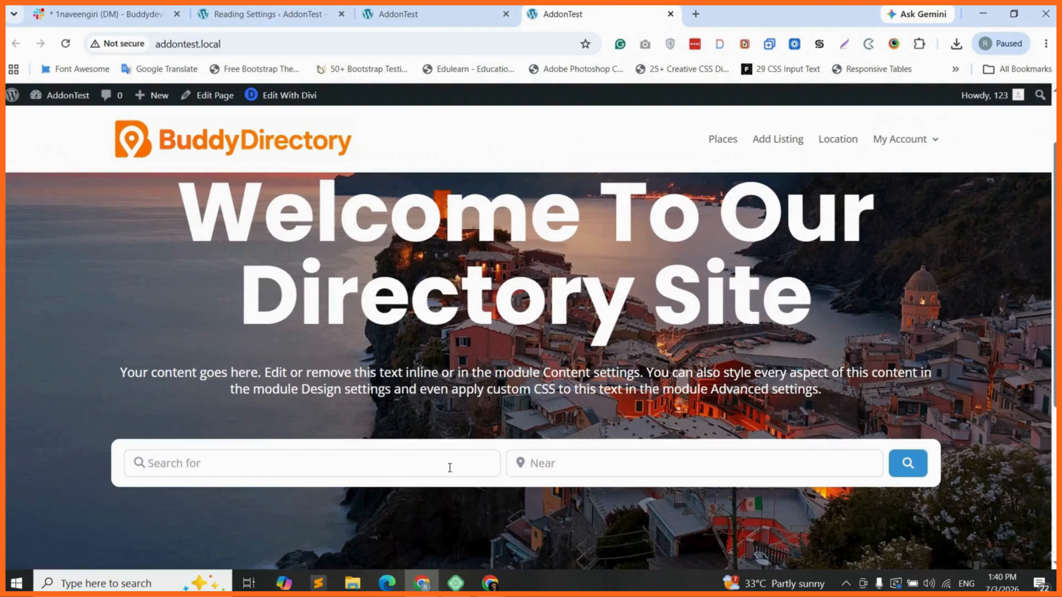
{"action": "scroll", "coordinate": [504, 477], "scroll_direction": "up", "scroll_amount": 1}
{"action": "scroll", "coordinate": [504, 460], "scroll_direction": "down", "scroll_amount": 1}
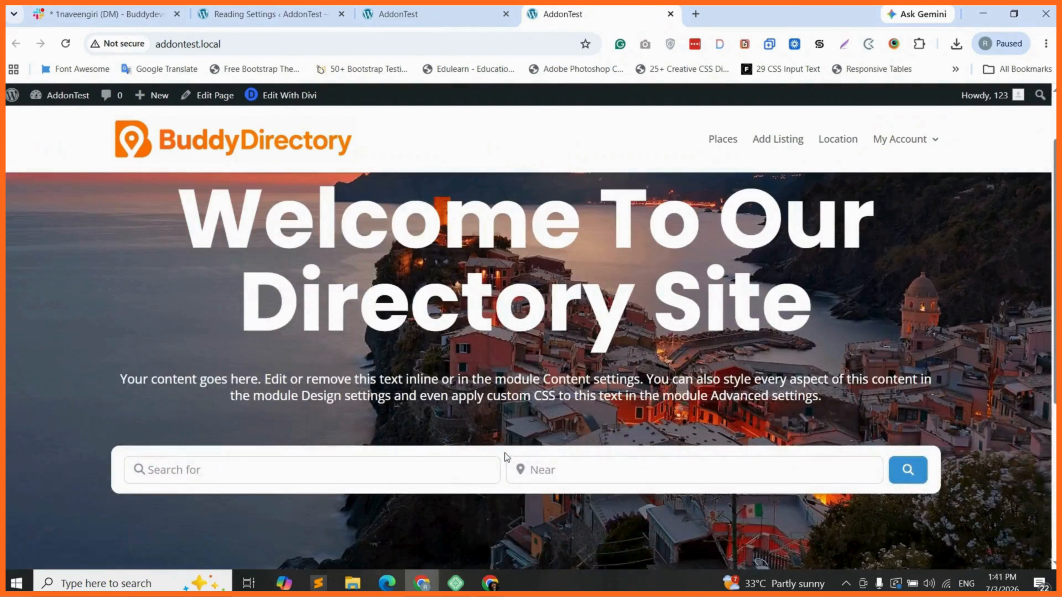
{"action": "scroll", "coordinate": [504, 453], "scroll_direction": "down", "scroll_amount": 1}
{"action": "scroll", "coordinate": [505, 460], "scroll_direction": "down", "scroll_amount": 2}
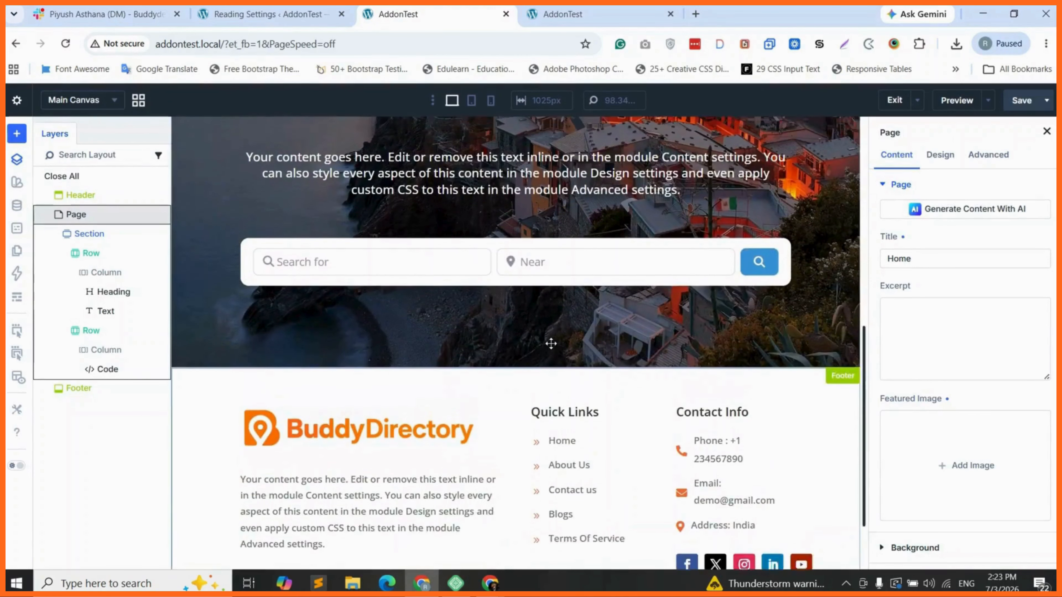
{"action": "scroll", "coordinate": [533, 345], "scroll_direction": "up", "scroll_amount": 2}
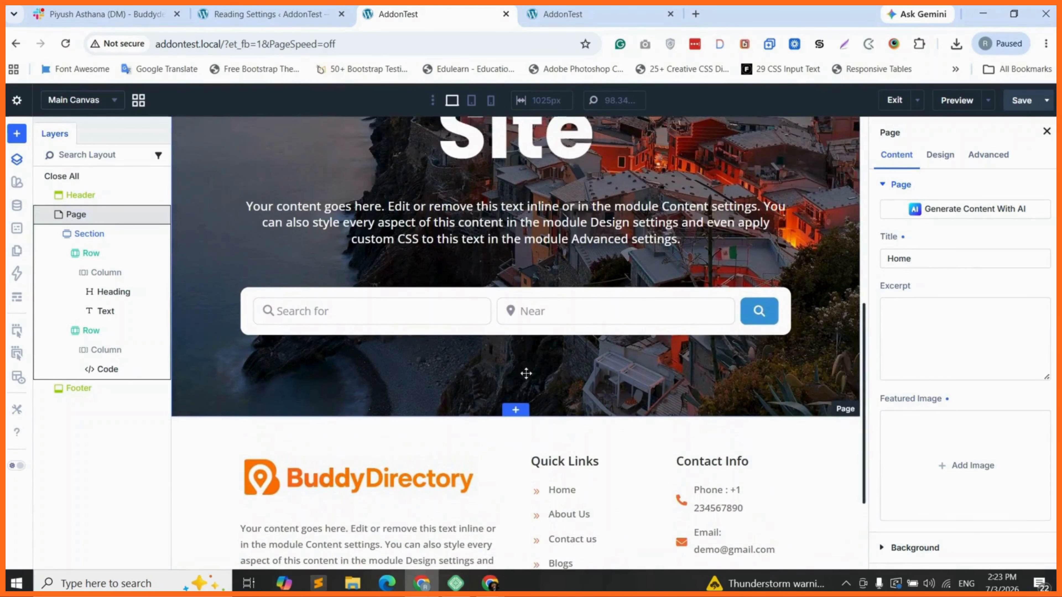
Insert a new single-column section below the hero
{"action": "scroll", "coordinate": [522, 379], "scroll_direction": "down", "scroll_amount": 1}
{"action": "mouse_move", "coordinate": [517, 379]}
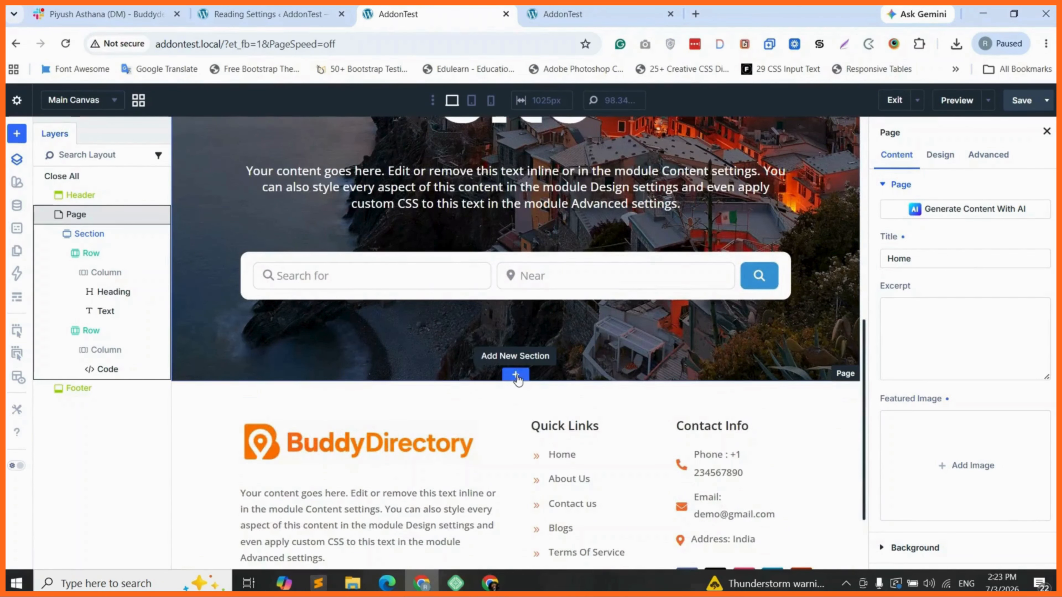
{"action": "left_click", "coordinate": [516, 376]}
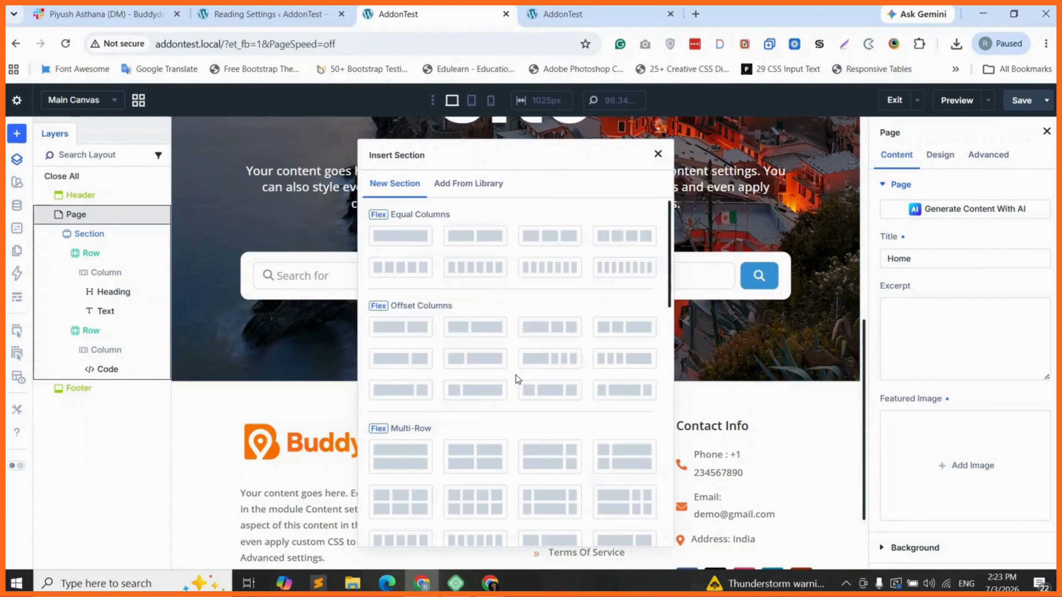
{"action": "left_click", "coordinate": [402, 241]}
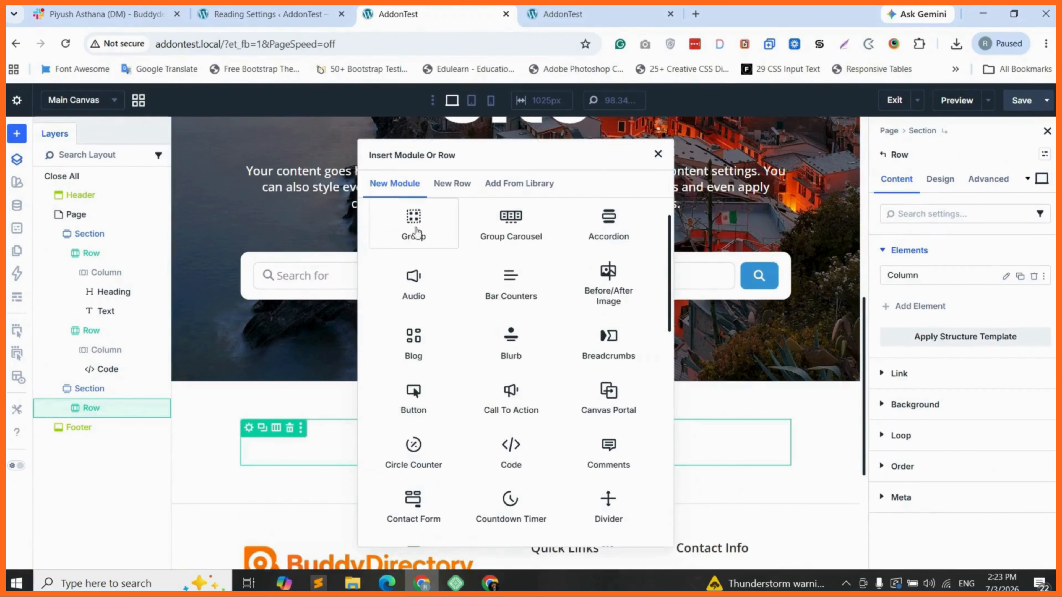
Add a Heading module and replace its text with 'Business Categories'
{"action": "type", "text": "head"}
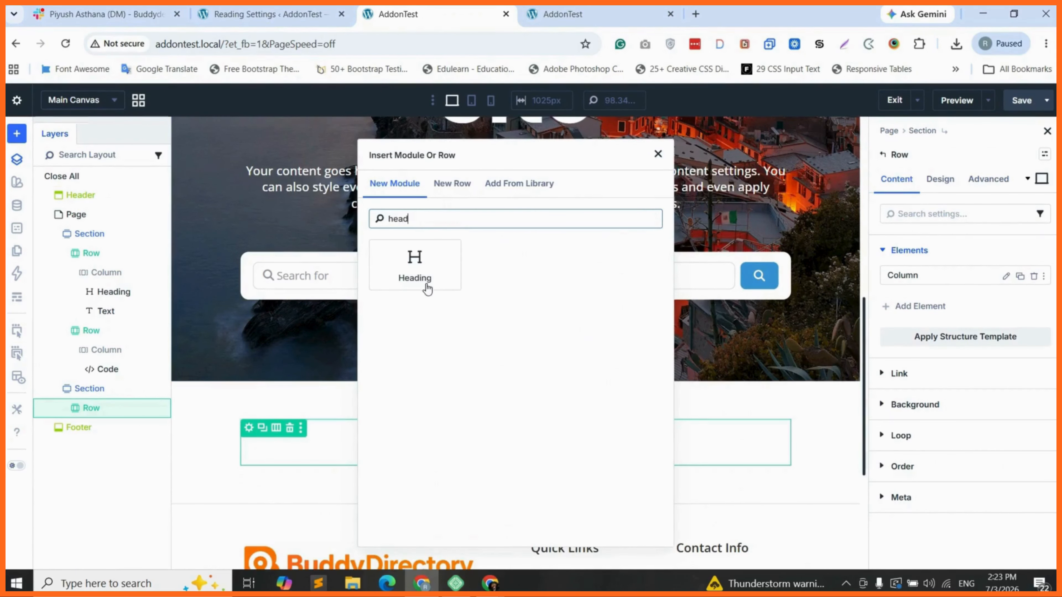
{"action": "left_click", "coordinate": [426, 284]}
{"action": "triple_click", "coordinate": [919, 324]}
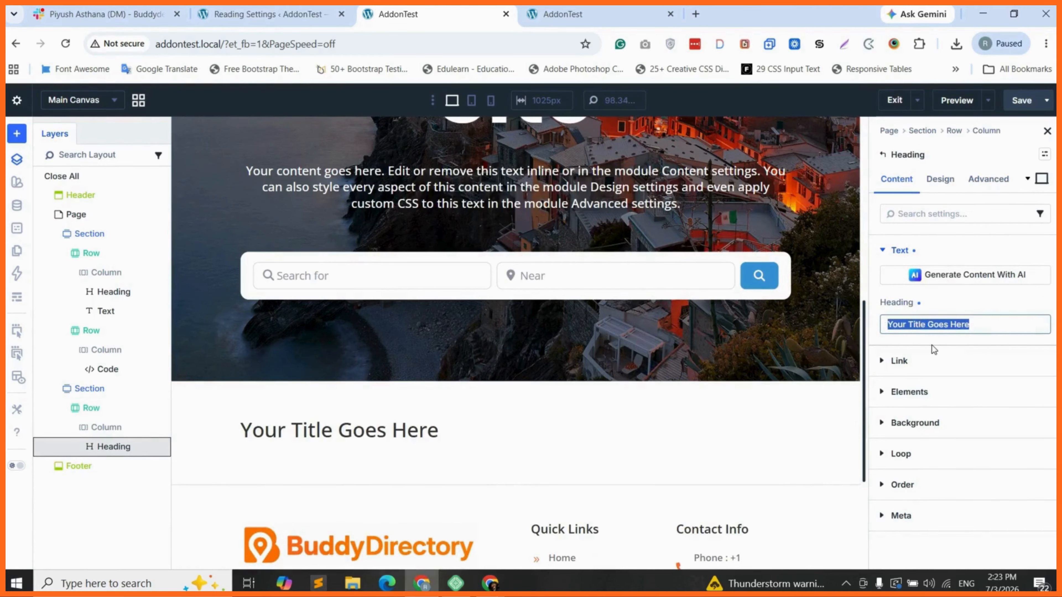
{"action": "type", "text": "Busine"}
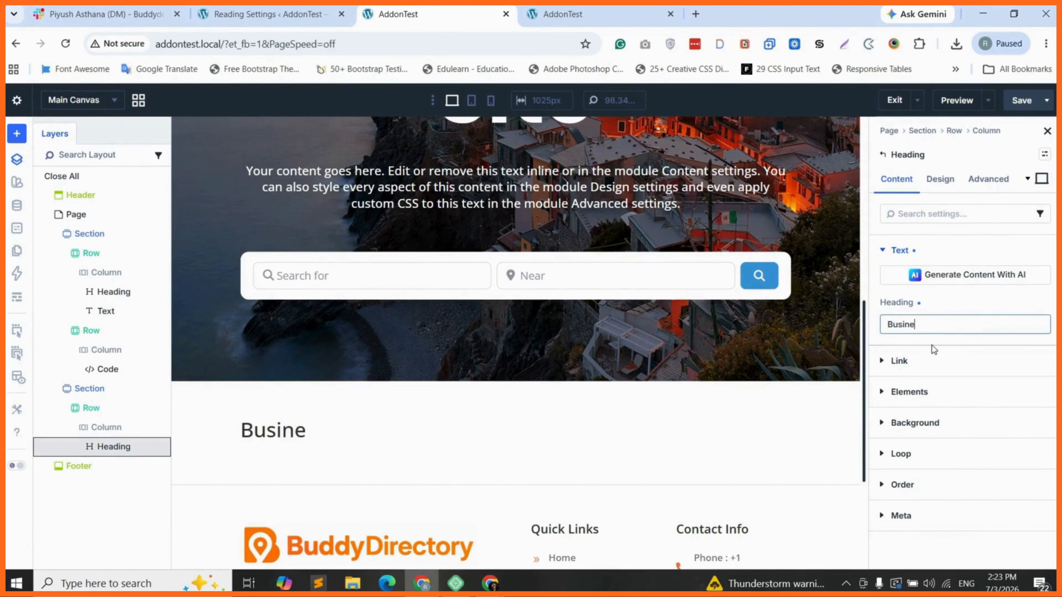
{"action": "type", "text": "ss Categories"}
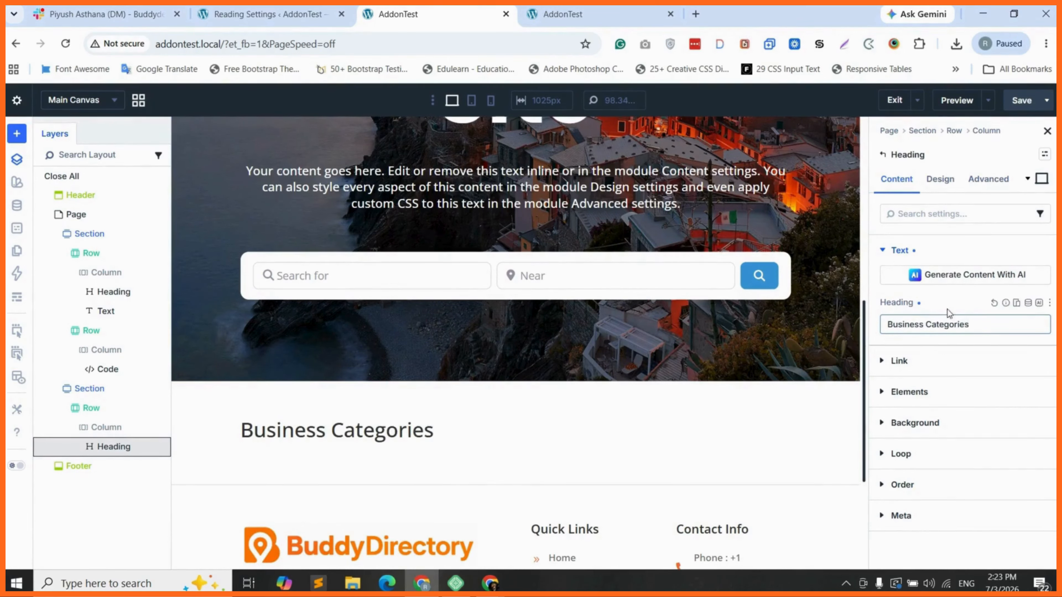
Make the Business Categories heading an H2 in the Poppins font
{"action": "left_click", "coordinate": [940, 179]}
{"action": "left_click", "coordinate": [931, 312]}
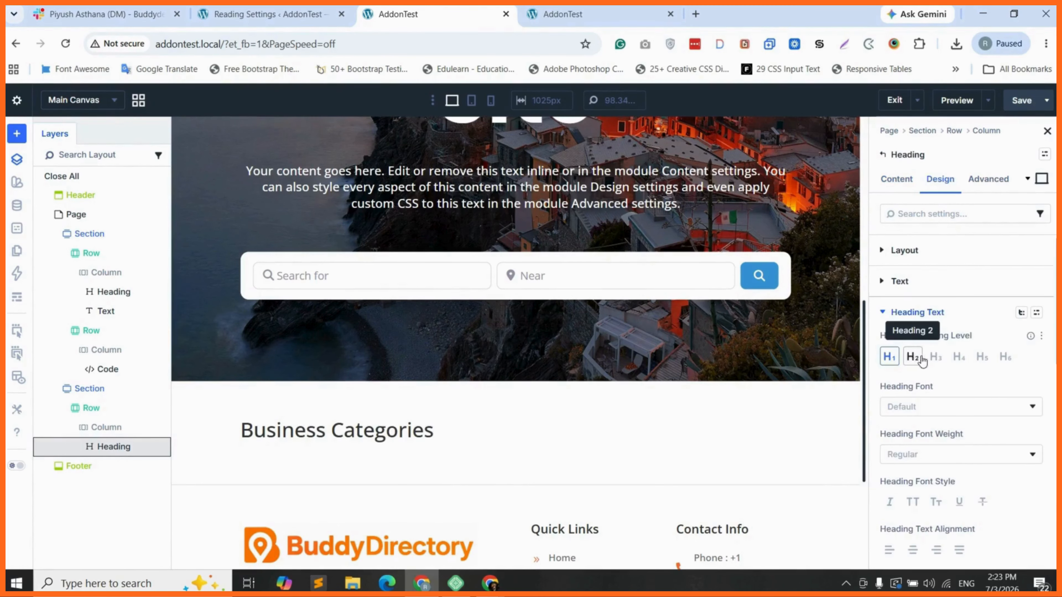
{"action": "left_click", "coordinate": [912, 356]}
{"action": "scroll", "coordinate": [915, 368], "scroll_direction": "down", "scroll_amount": 1}
{"action": "left_click", "coordinate": [915, 367]}
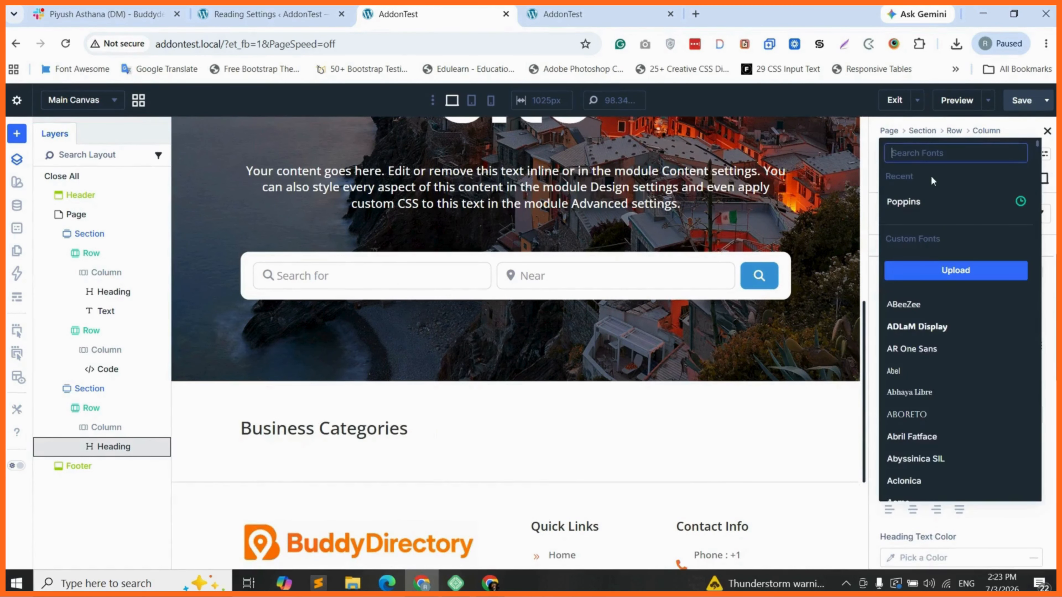
{"action": "type", "text": "popp"}
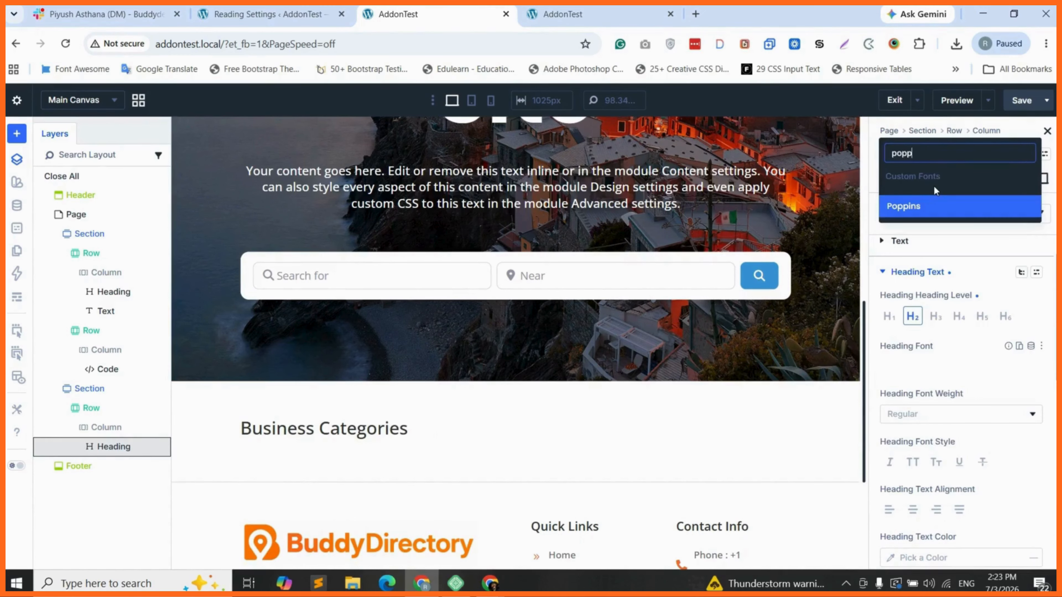
{"action": "left_click", "coordinate": [934, 205]}
Centre the heading and set its text size to 36 px
{"action": "scroll", "coordinate": [926, 420], "scroll_direction": "down", "scroll_amount": 2}
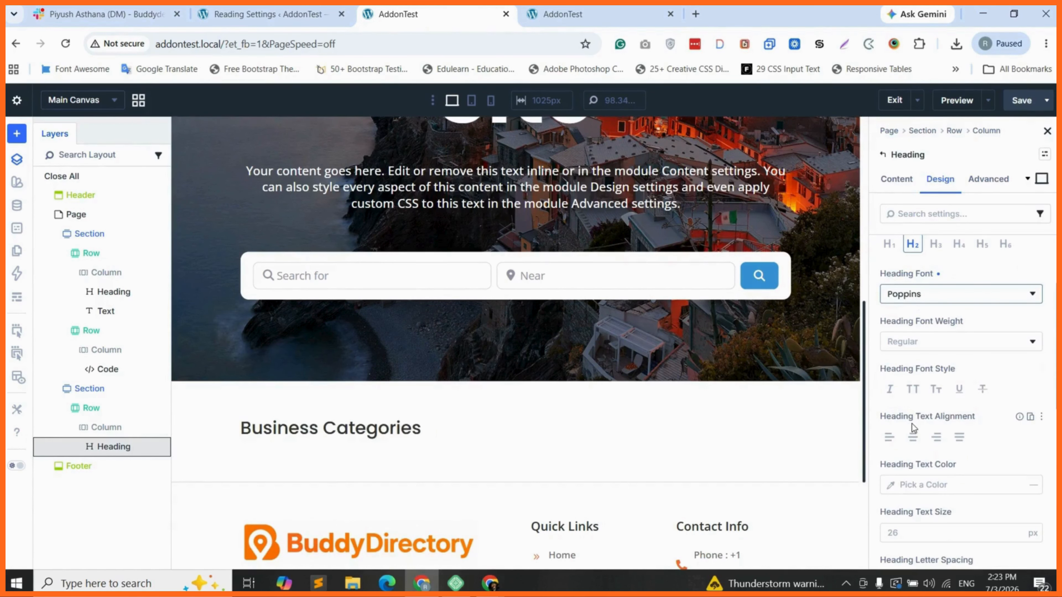
{"action": "left_click", "coordinate": [912, 437]}
{"action": "scroll", "coordinate": [911, 419], "scroll_direction": "down", "scroll_amount": 2}
{"action": "left_click", "coordinate": [911, 468]}
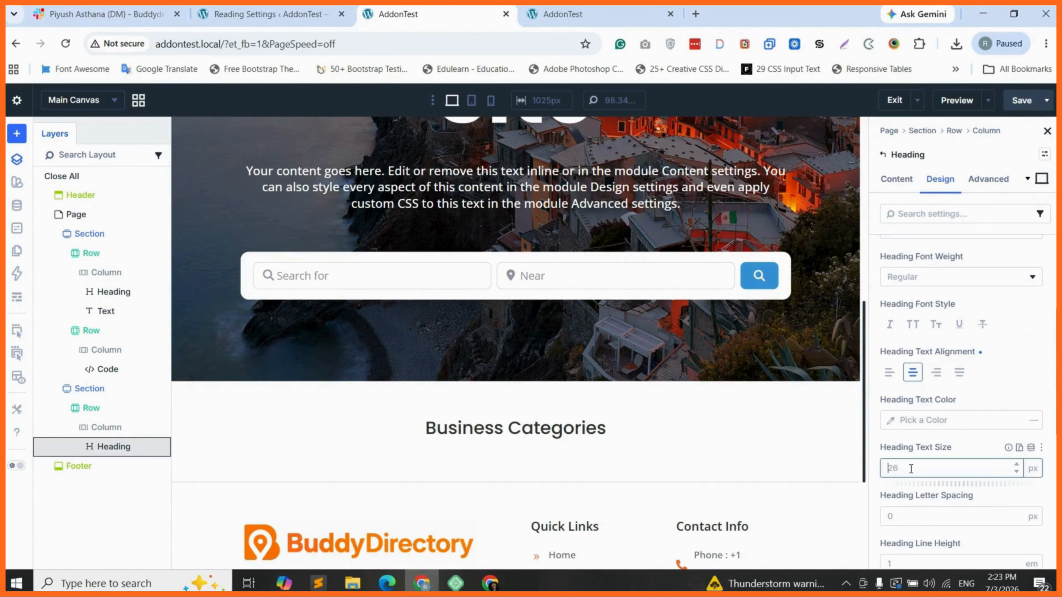
{"action": "type", "text": "36"}
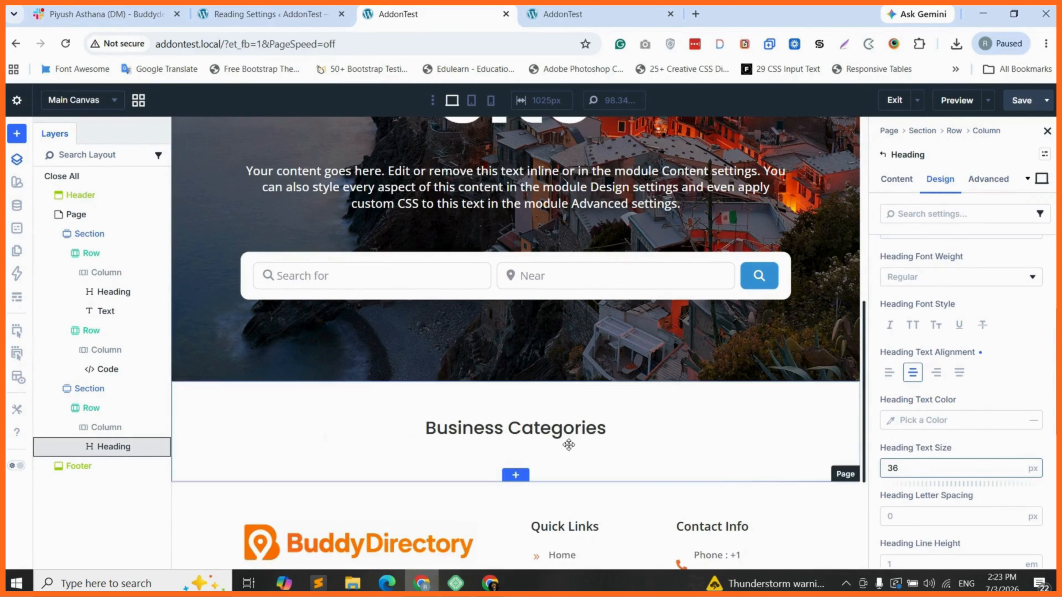
{"action": "scroll", "coordinate": [578, 385], "scroll_direction": "down", "scroll_amount": 1}
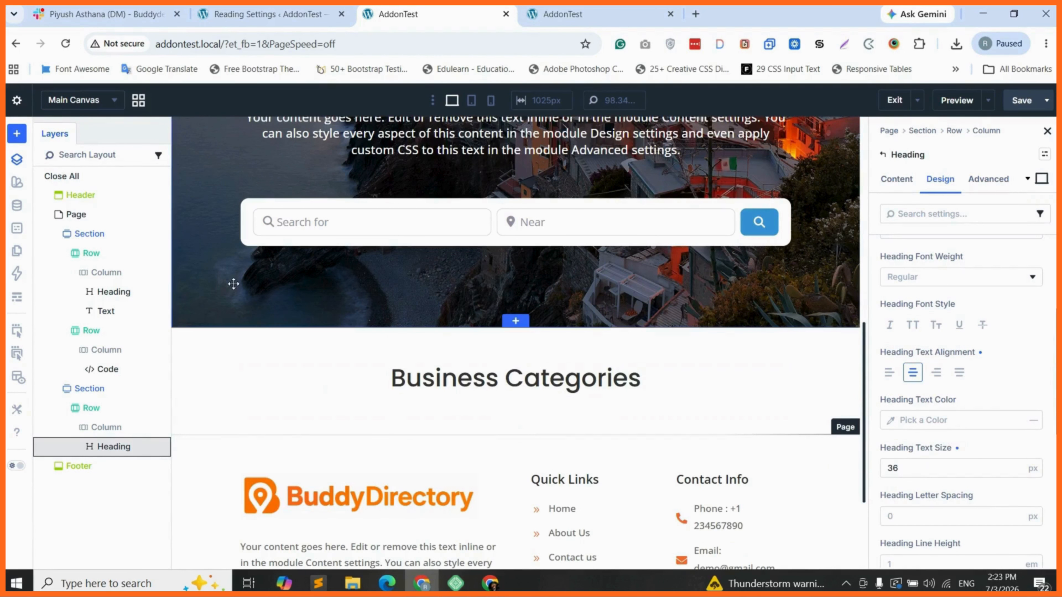
Insert a Code module below the Business Categories heading using Add Element Below
{"action": "right_click", "coordinate": [163, 446]}
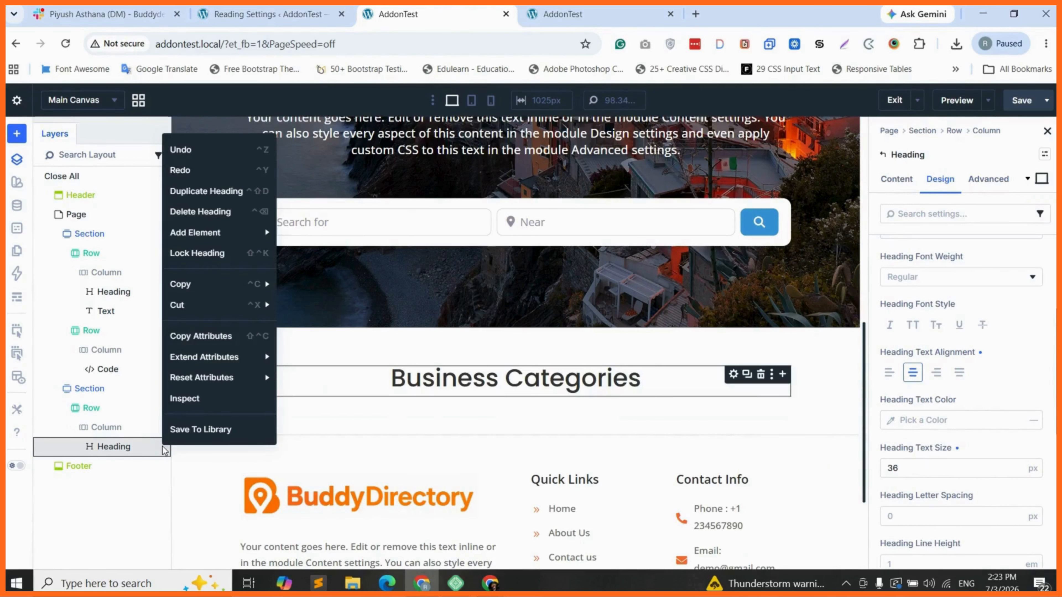
{"action": "mouse_move", "coordinate": [202, 235]}
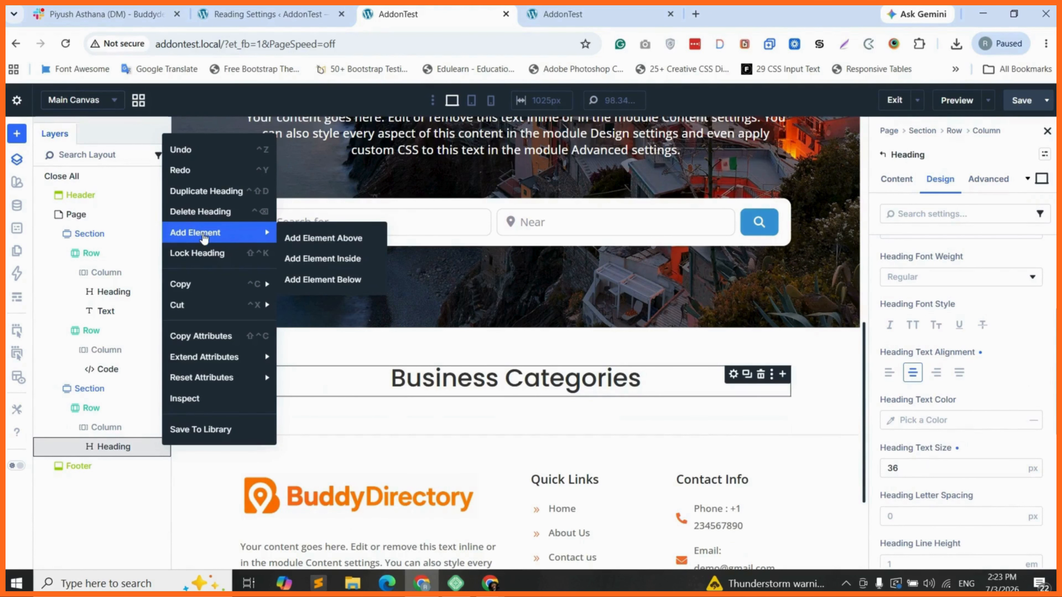
{"action": "left_click", "coordinate": [324, 279]}
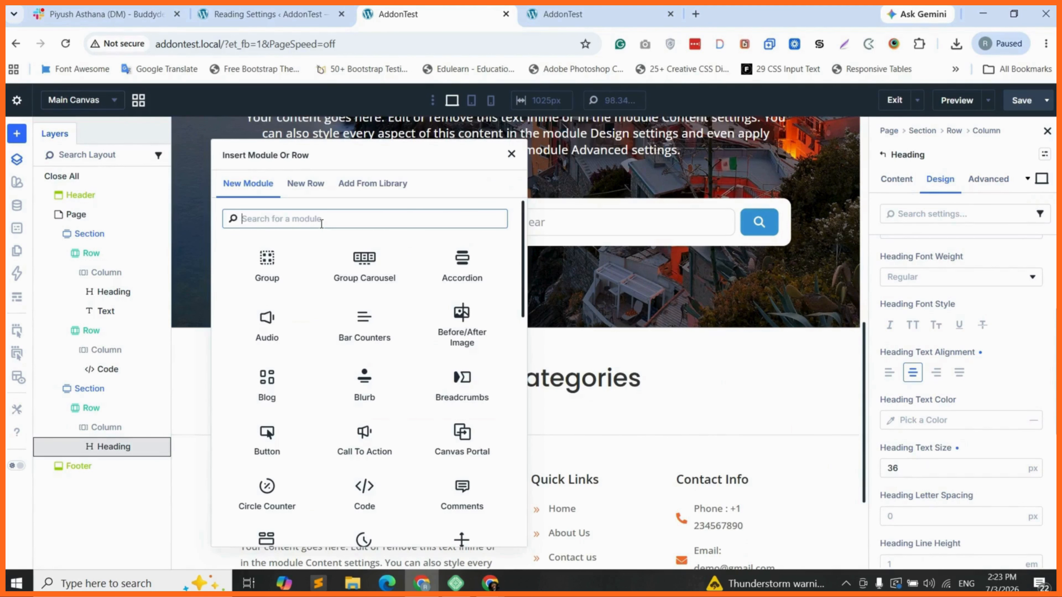
{"action": "type", "text": "code"}
{"action": "left_click", "coordinate": [268, 261]}
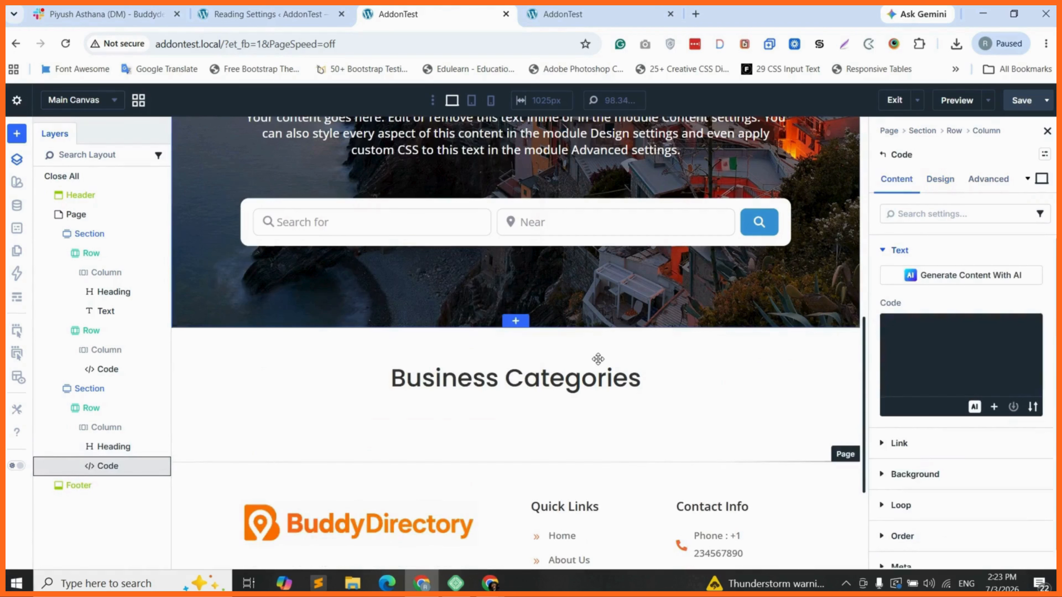
Open the code block's shortcode builder and choose the gd_categories shortcode
{"action": "left_click", "coordinate": [993, 302]}
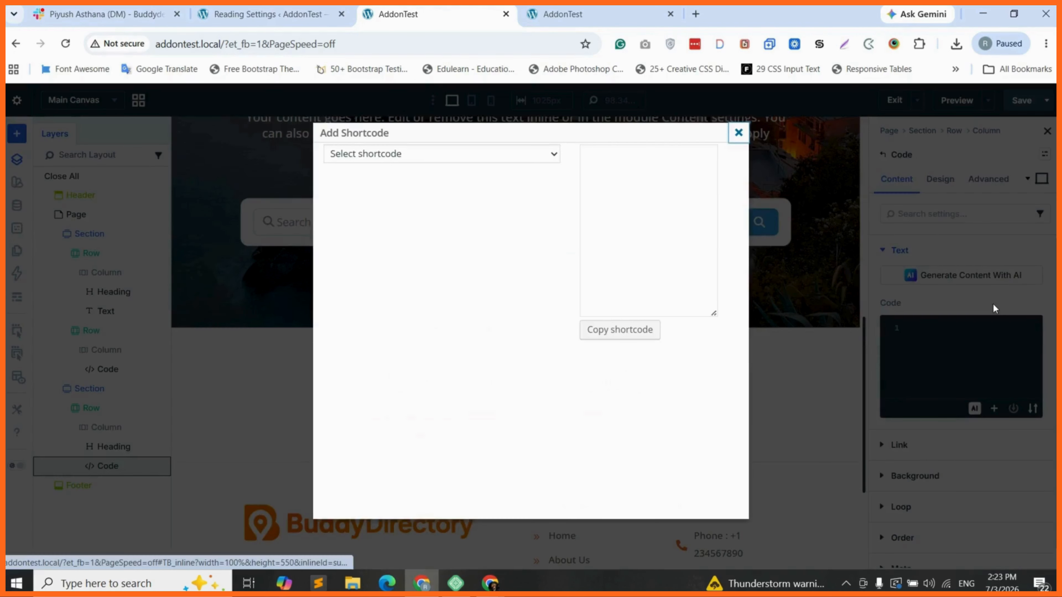
{"action": "left_click", "coordinate": [419, 154]}
{"action": "scroll", "coordinate": [419, 379], "scroll_direction": "down", "scroll_amount": 1}
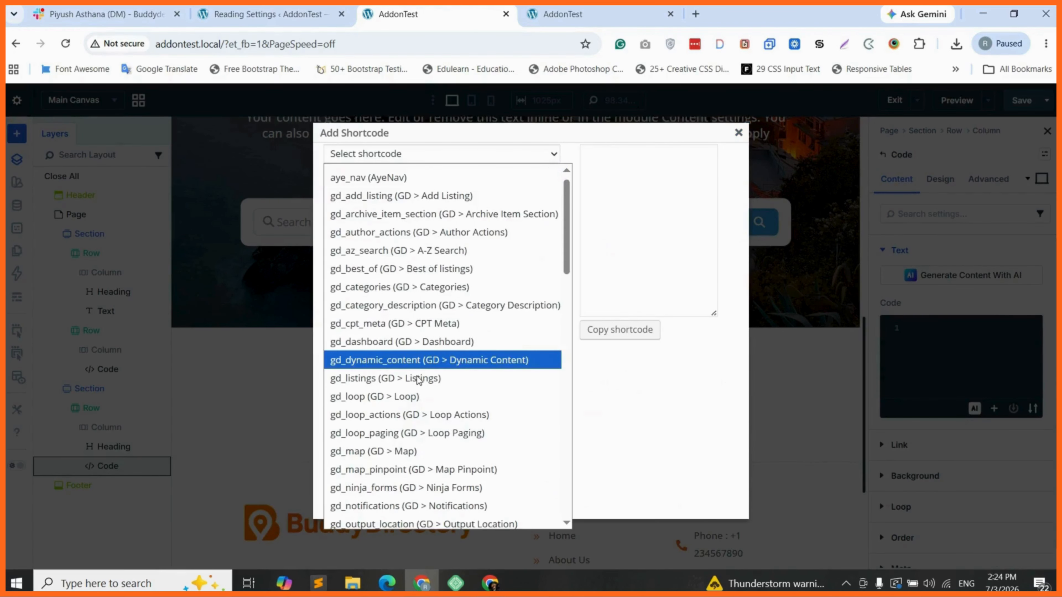
{"action": "scroll", "coordinate": [416, 376], "scroll_direction": "down", "scroll_amount": 2}
{"action": "scroll", "coordinate": [409, 313], "scroll_direction": "up", "scroll_amount": 1}
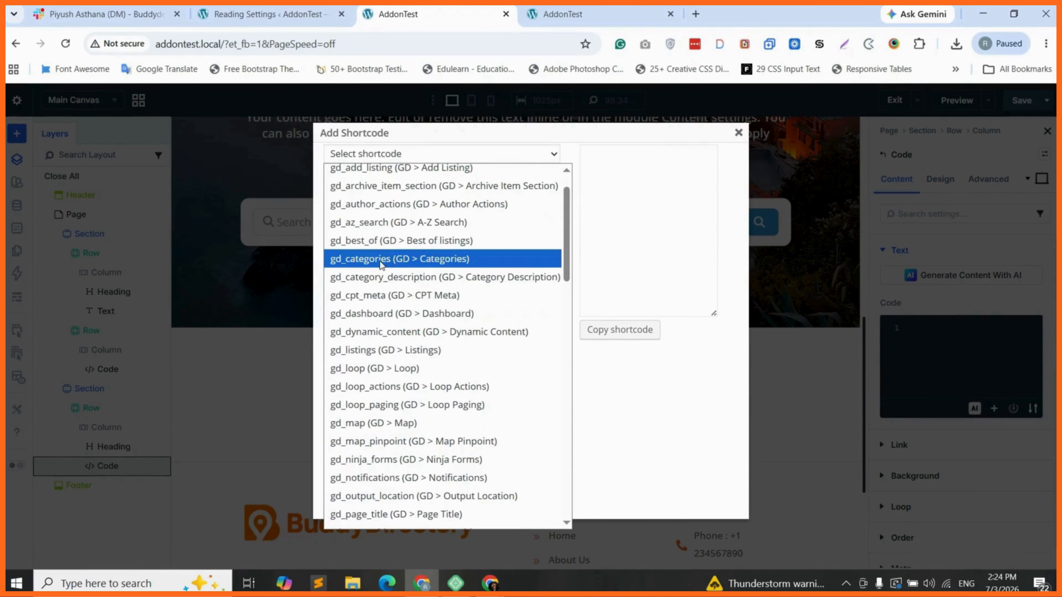
{"action": "left_click", "coordinate": [397, 263]}
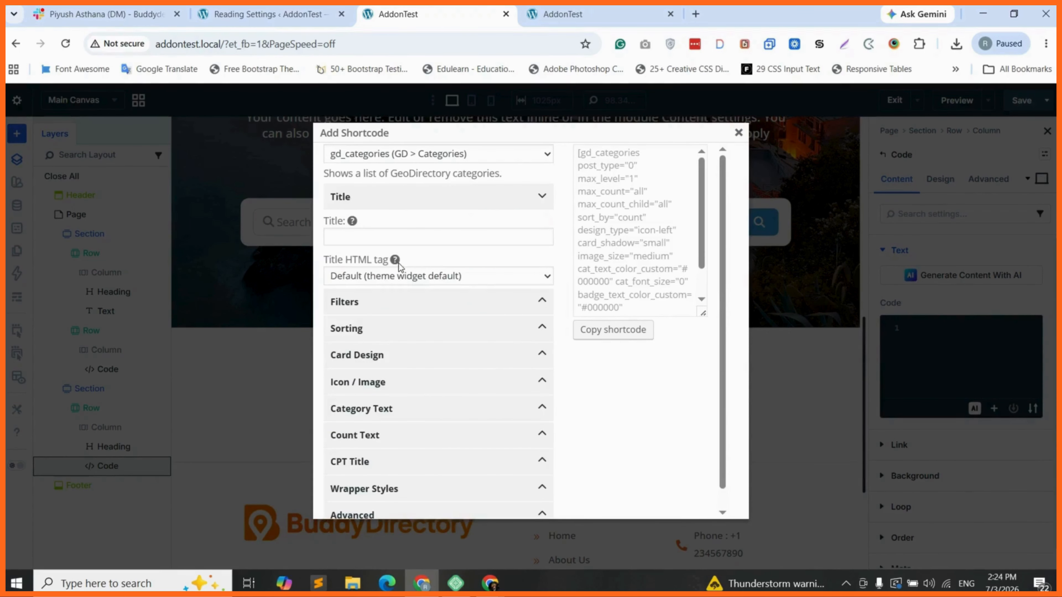
Limit the categories to the Places post type and sort them alphabetically A-Z
{"action": "left_click", "coordinate": [373, 300]}
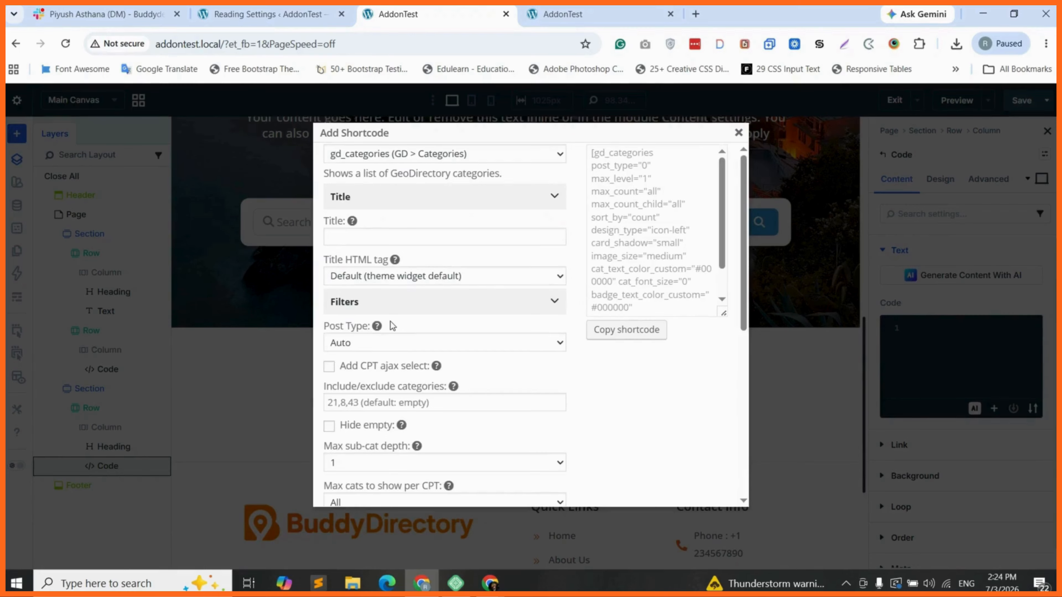
{"action": "scroll", "coordinate": [390, 321], "scroll_direction": "down", "scroll_amount": 1}
{"action": "left_click", "coordinate": [403, 300]}
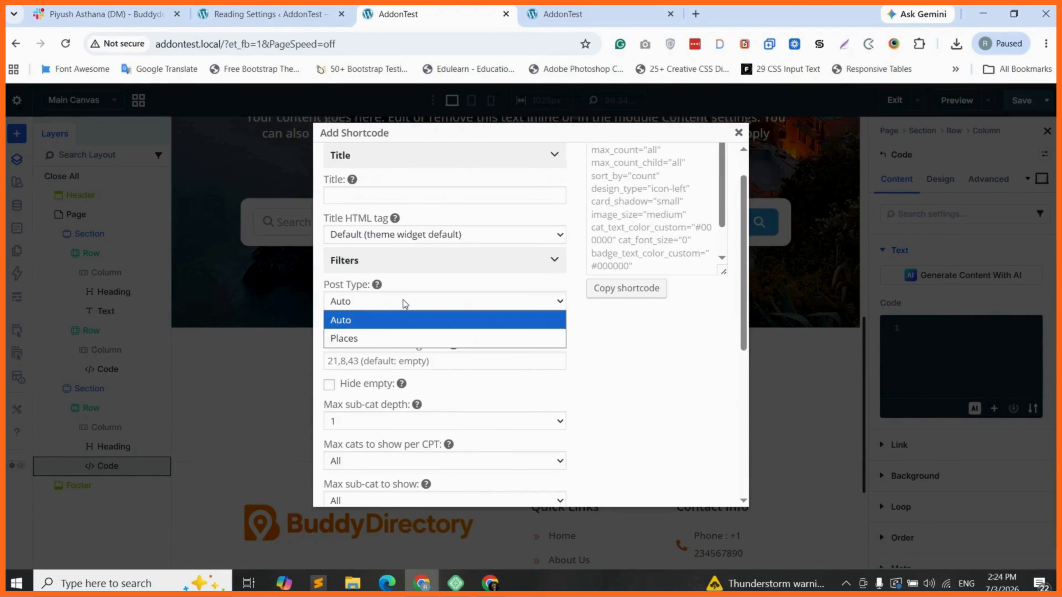
{"action": "left_click", "coordinate": [367, 340]}
{"action": "scroll", "coordinate": [375, 325], "scroll_direction": "down", "scroll_amount": 3}
{"action": "scroll", "coordinate": [376, 326], "scroll_direction": "down", "scroll_amount": 2}
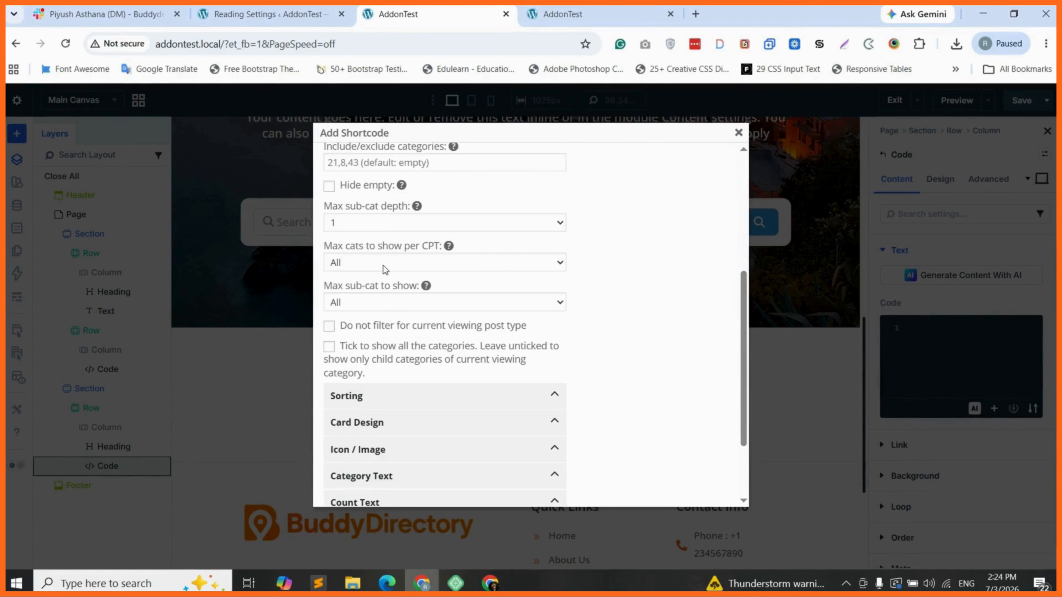
{"action": "scroll", "coordinate": [383, 266], "scroll_direction": "down", "scroll_amount": 3}
{"action": "left_click", "coordinate": [374, 305]}
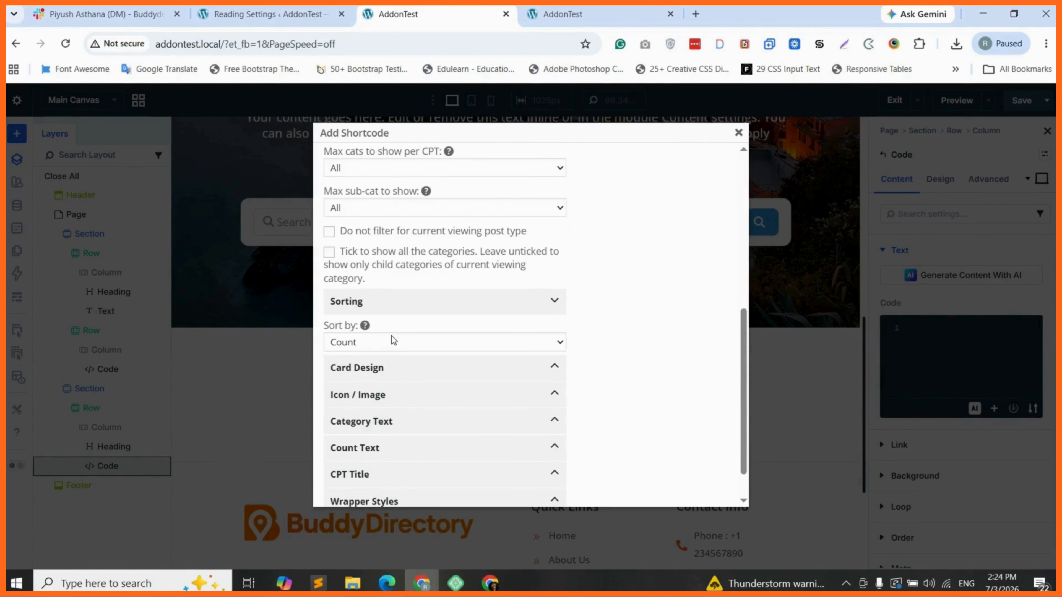
{"action": "left_click", "coordinate": [392, 337]}
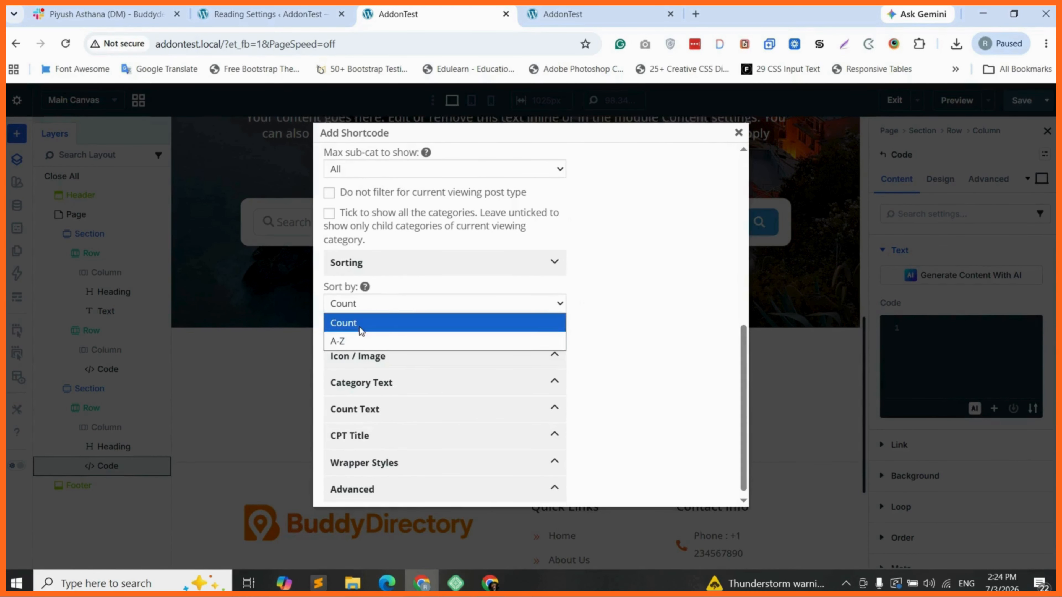
{"action": "left_click", "coordinate": [359, 341]}
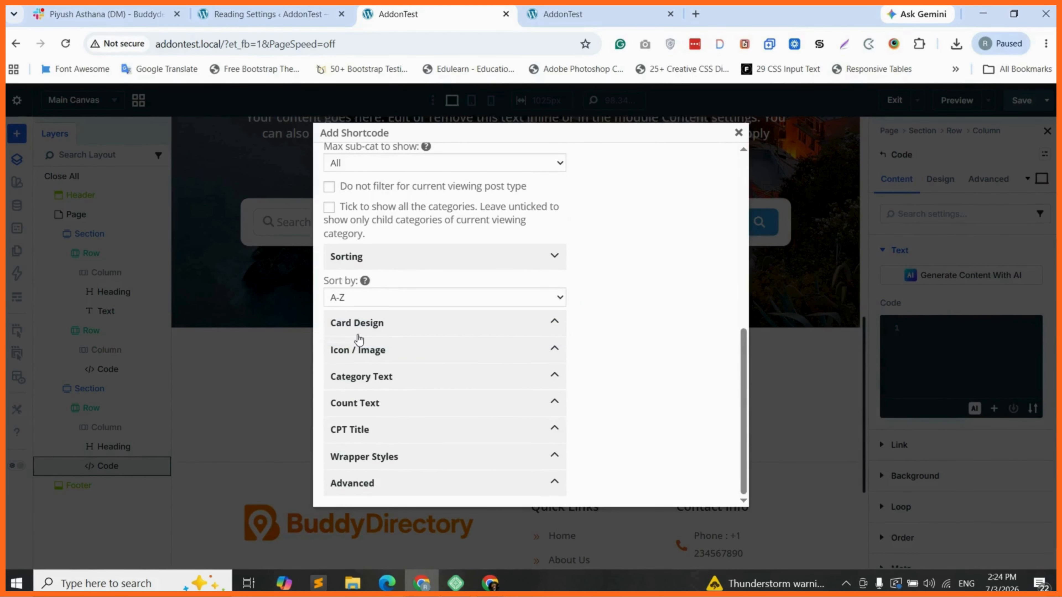
Set the card design type to Icon Top with four cards per row
{"action": "left_click", "coordinate": [359, 322]}
{"action": "scroll", "coordinate": [389, 330], "scroll_direction": "down", "scroll_amount": 1}
{"action": "left_click", "coordinate": [401, 319]}
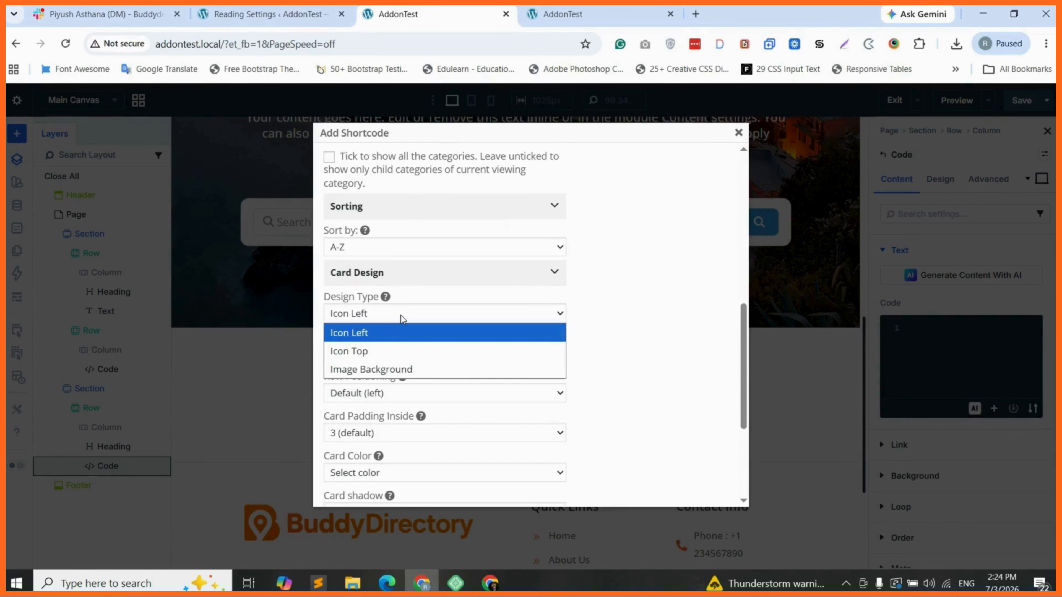
{"action": "left_click", "coordinate": [392, 351]}
{"action": "scroll", "coordinate": [379, 320], "scroll_direction": "down", "scroll_amount": 1}
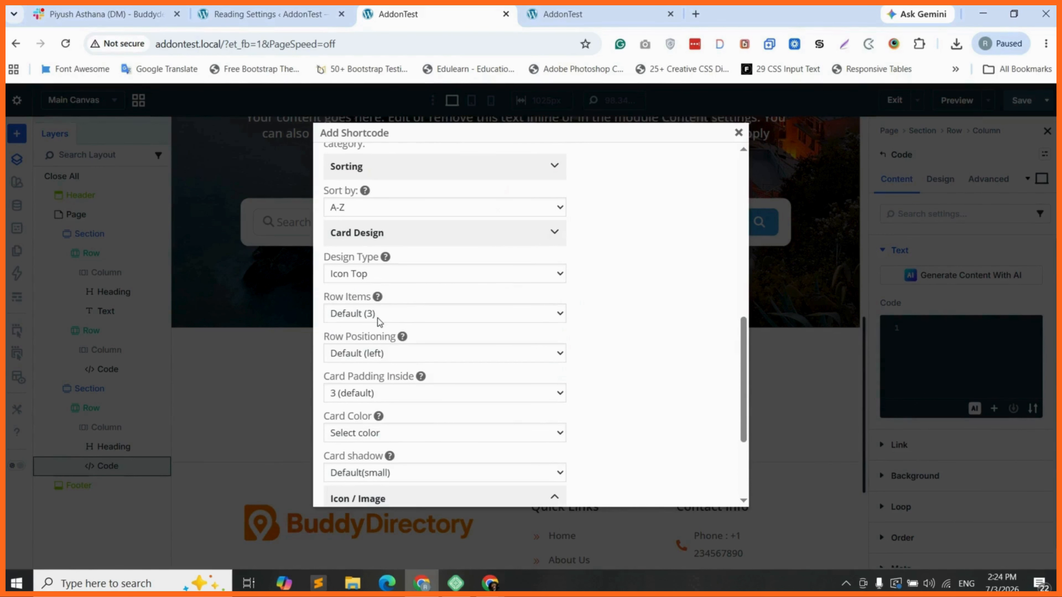
{"action": "left_click", "coordinate": [378, 274]}
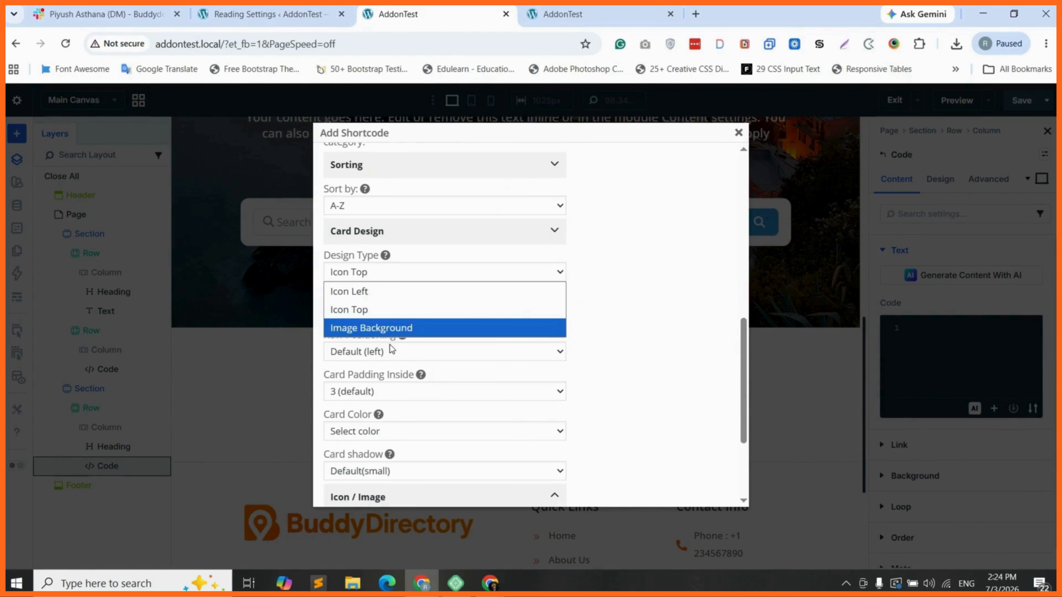
{"action": "left_click", "coordinate": [366, 310]}
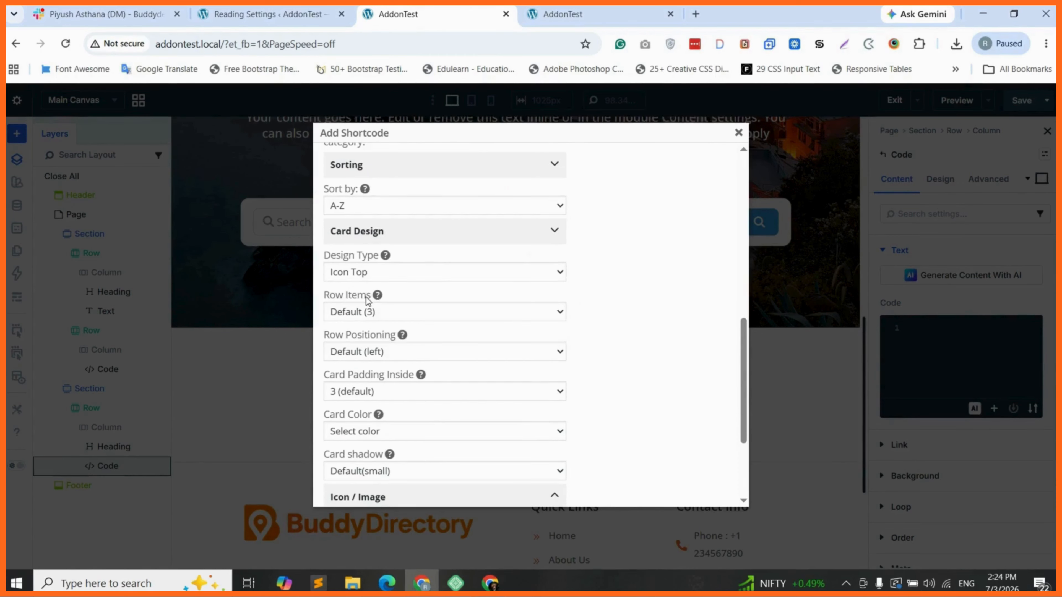
{"action": "left_click", "coordinate": [366, 311]}
{"action": "left_click", "coordinate": [363, 404]}
{"action": "scroll", "coordinate": [369, 364], "scroll_direction": "down", "scroll_amount": 4}
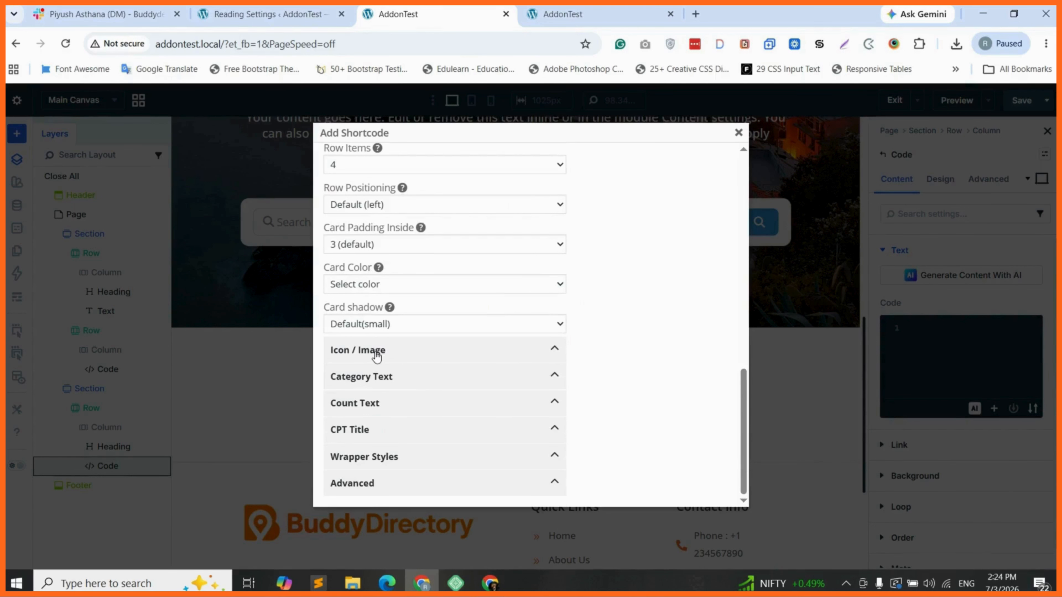
Set the category icon size to L
{"action": "left_click", "coordinate": [377, 355]}
{"action": "scroll", "coordinate": [362, 326], "scroll_direction": "down", "scroll_amount": 2}
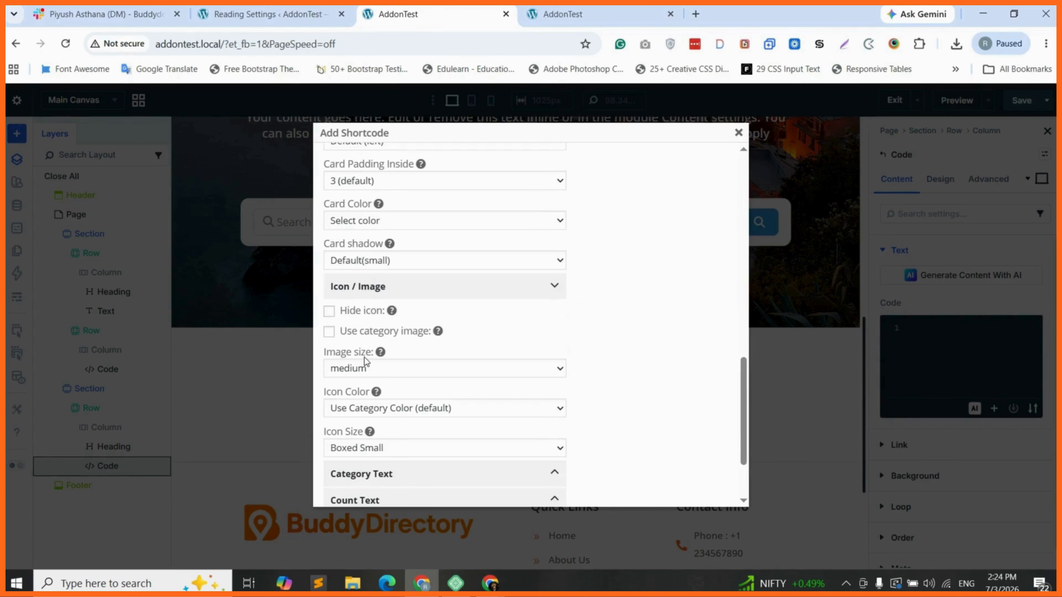
{"action": "scroll", "coordinate": [364, 361], "scroll_direction": "down", "scroll_amount": 1}
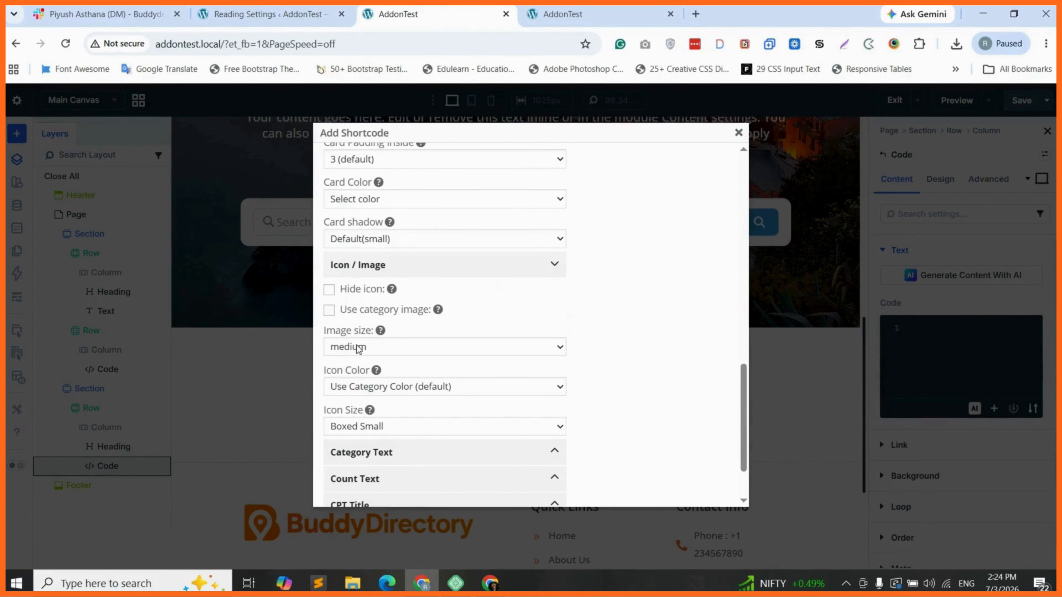
{"action": "scroll", "coordinate": [359, 349], "scroll_direction": "down", "scroll_amount": 2}
{"action": "left_click", "coordinate": [390, 392]}
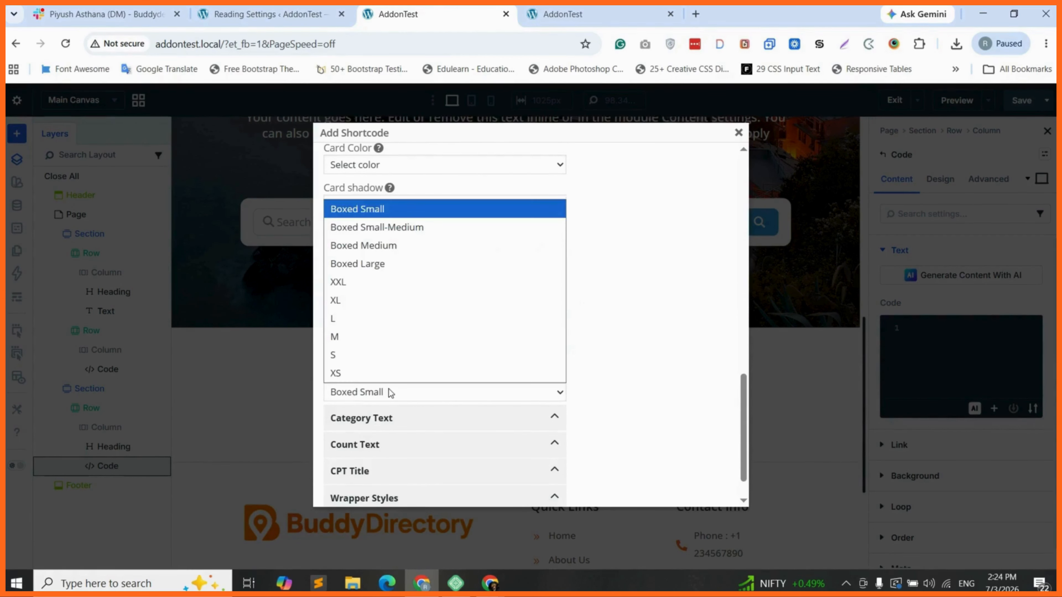
{"action": "left_click", "coordinate": [351, 319]}
{"action": "scroll", "coordinate": [434, 422], "scroll_direction": "down", "scroll_amount": 2}
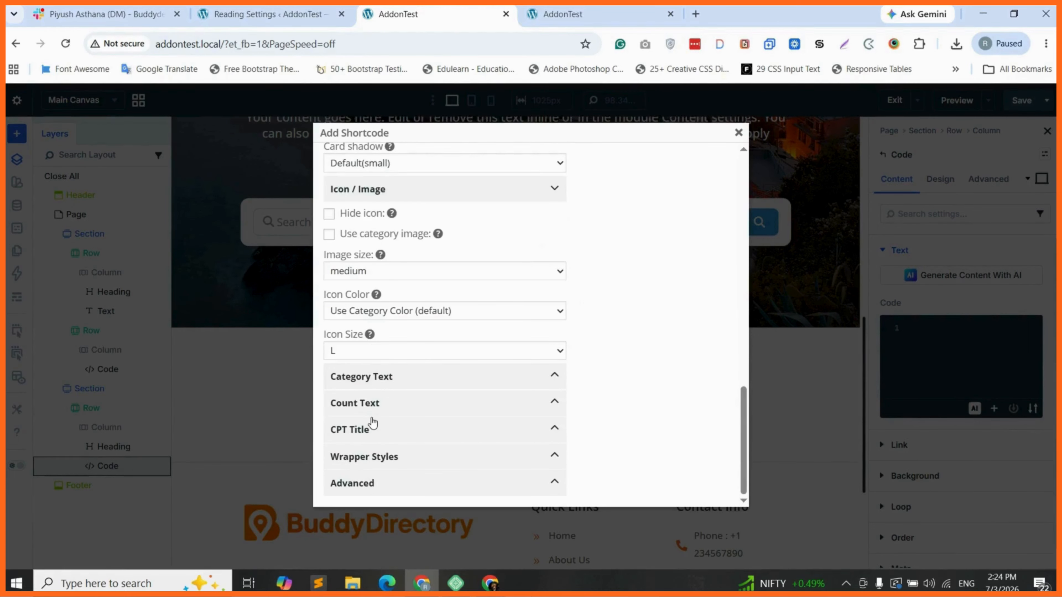
Set a wrapper margin to 0 and remove the wrapper border colour
{"action": "left_click", "coordinate": [397, 458]}
{"action": "scroll", "coordinate": [401, 376], "scroll_direction": "down", "scroll_amount": 8}
{"action": "left_click", "coordinate": [487, 261]}
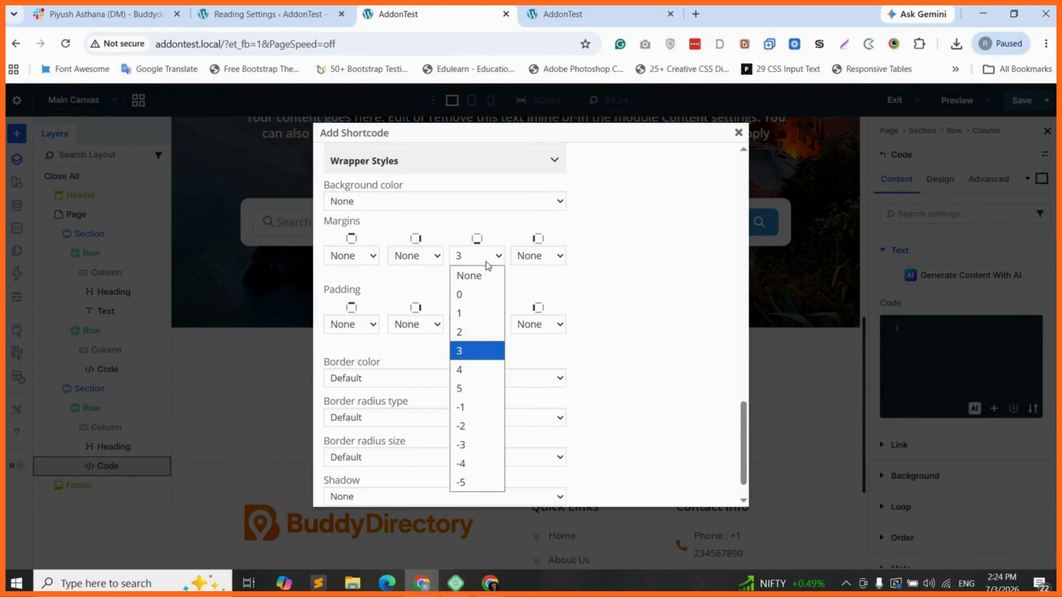
{"action": "left_click", "coordinate": [471, 294]}
{"action": "scroll", "coordinate": [365, 379], "scroll_direction": "down", "scroll_amount": 1}
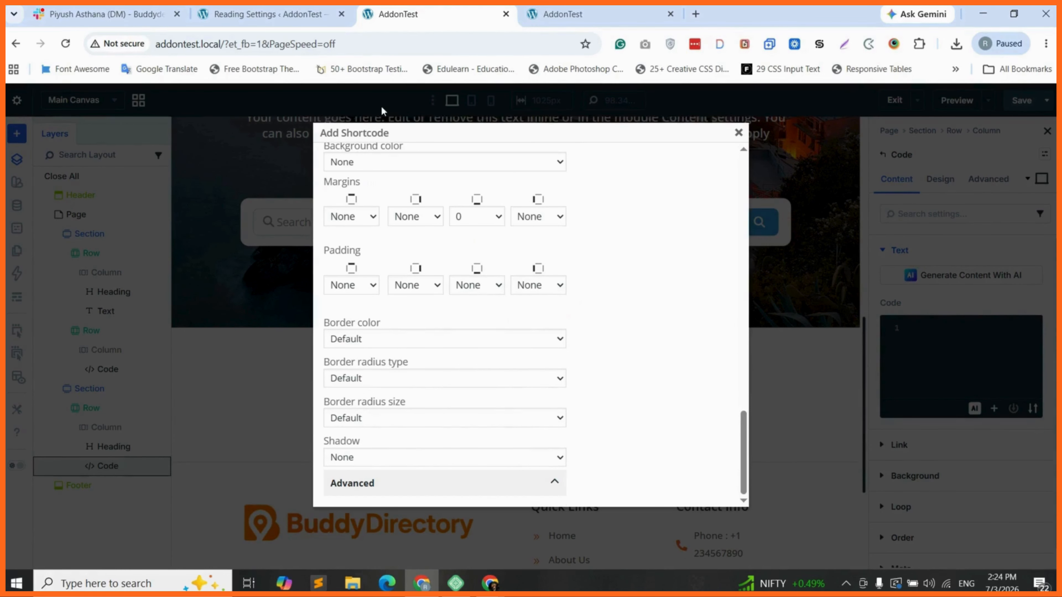
{"action": "left_click", "coordinate": [376, 338]}
{"action": "left_click", "coordinate": [368, 46]}
{"action": "scroll", "coordinate": [551, 372], "scroll_direction": "up", "scroll_amount": 2}
{"action": "scroll", "coordinate": [551, 372], "scroll_direction": "up", "scroll_amount": 5}
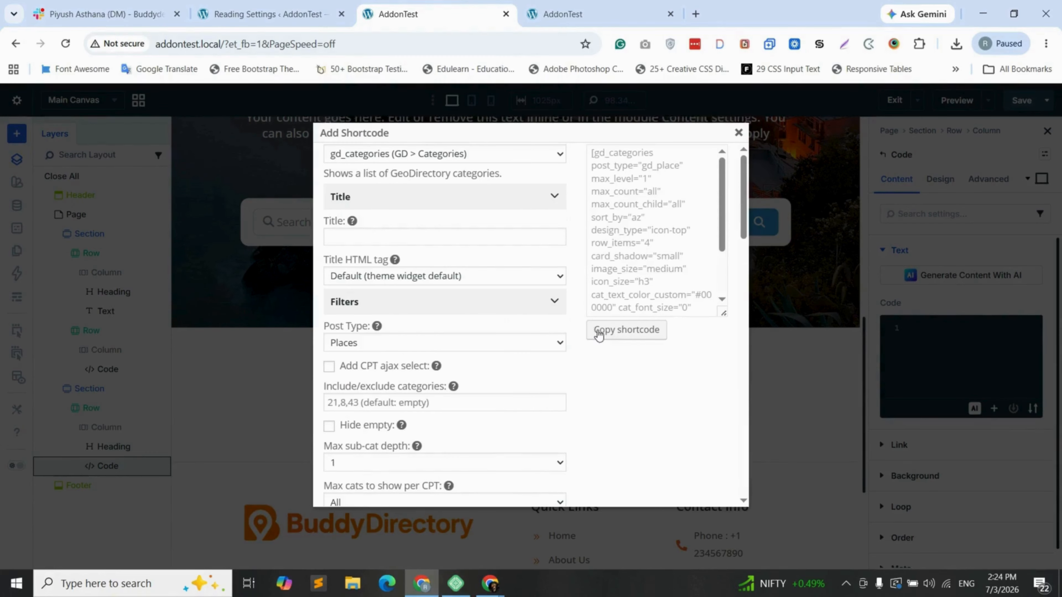
Copy the generated gd_categories shortcode and paste it into the Code module
{"action": "left_click", "coordinate": [643, 330]}
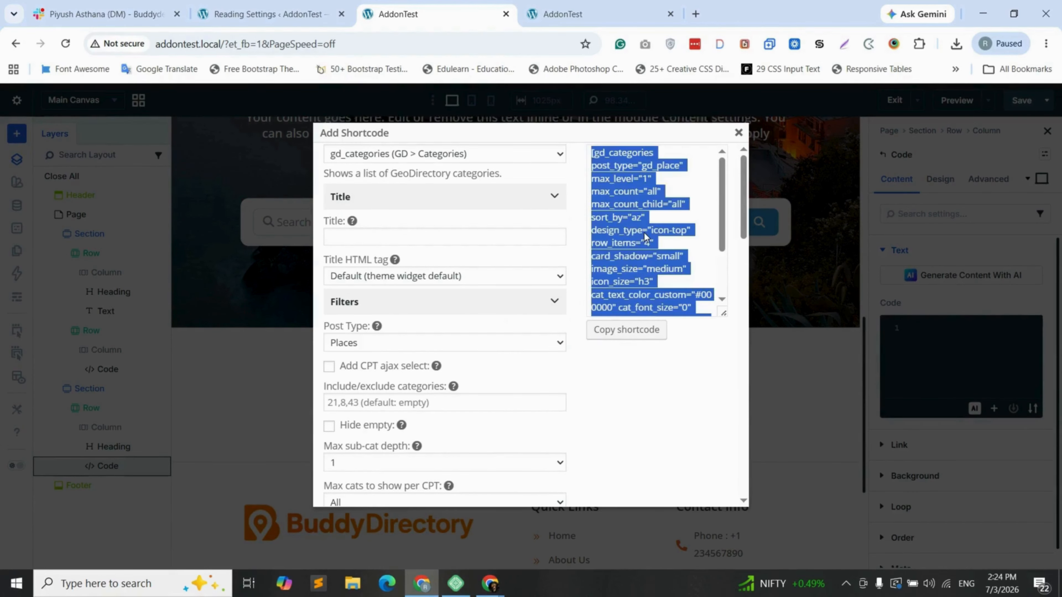
{"action": "left_click", "coordinate": [738, 133]}
{"action": "right_click", "coordinate": [944, 328]}
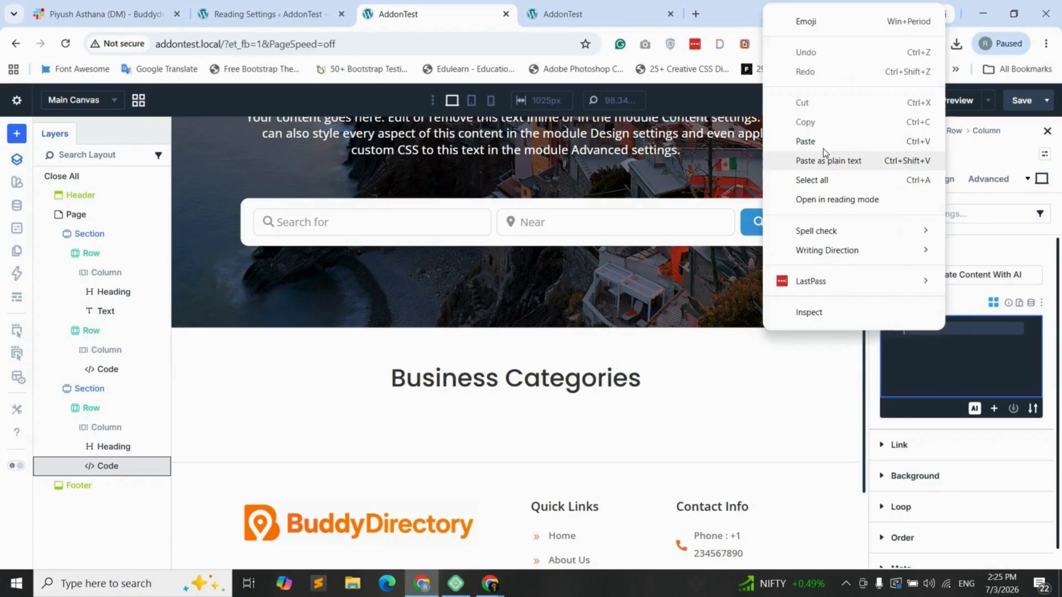
{"action": "left_click", "coordinate": [823, 151]}
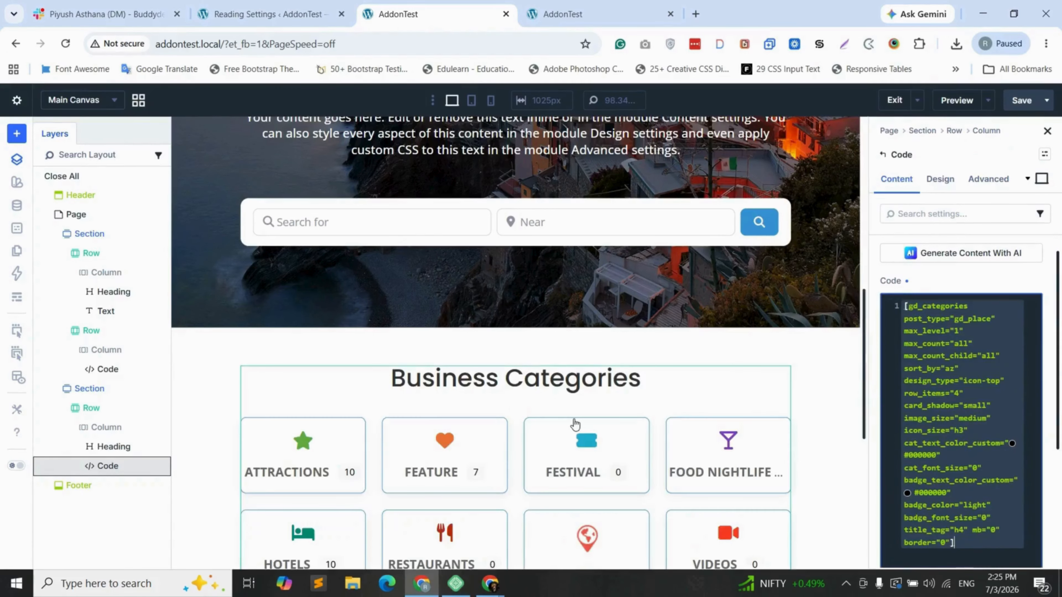
{"action": "scroll", "coordinate": [574, 424], "scroll_direction": "down", "scroll_amount": 4}
{"action": "scroll", "coordinate": [498, 372], "scroll_direction": "up", "scroll_amount": 1}
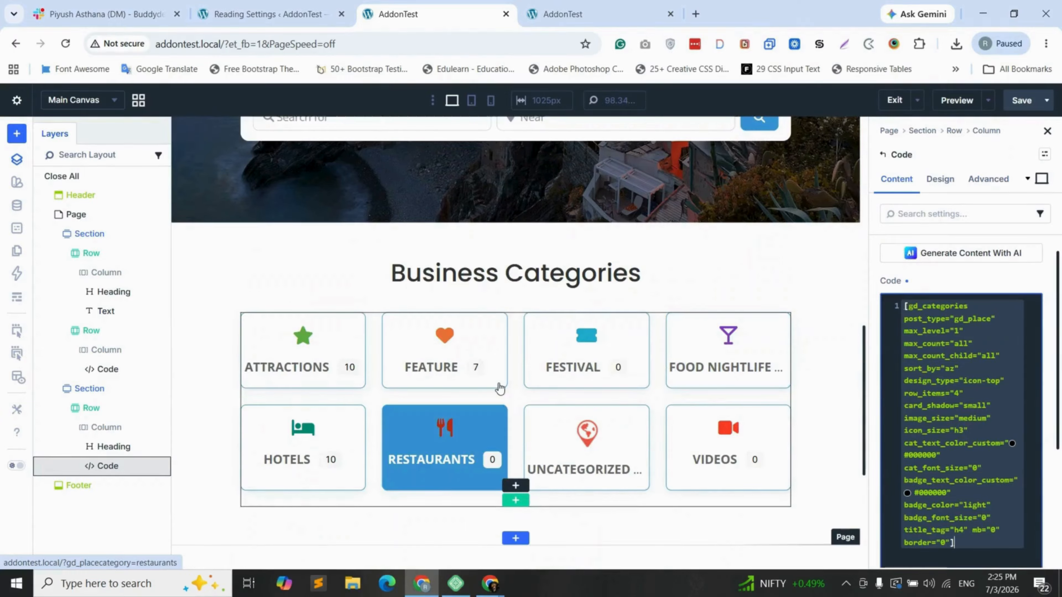
Save the page and scroll through the new category card grid
{"action": "left_click", "coordinate": [1020, 100]}
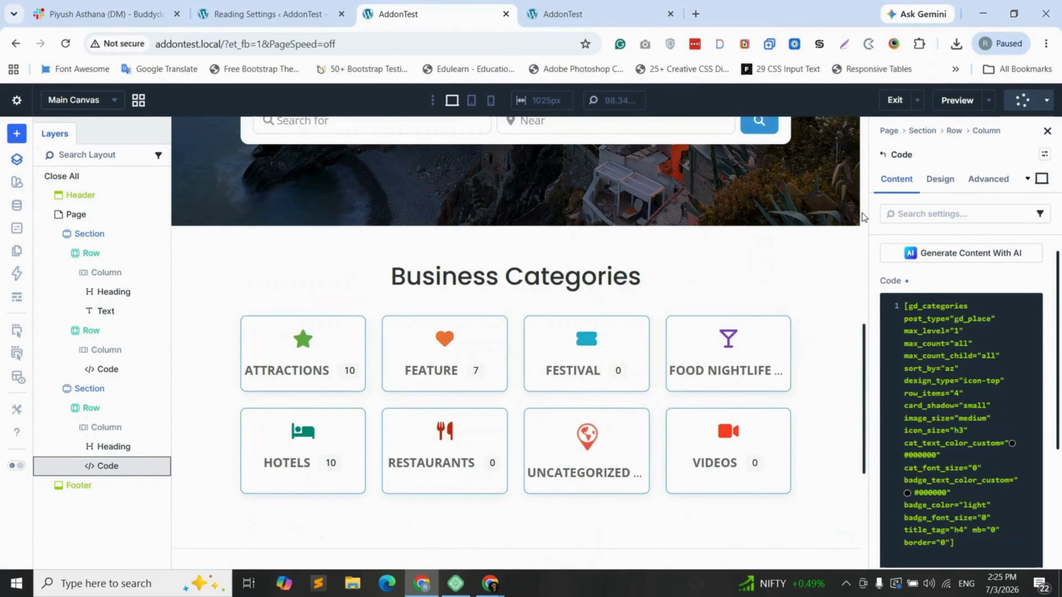
{"action": "scroll", "coordinate": [524, 336], "scroll_direction": "down", "scroll_amount": 1}
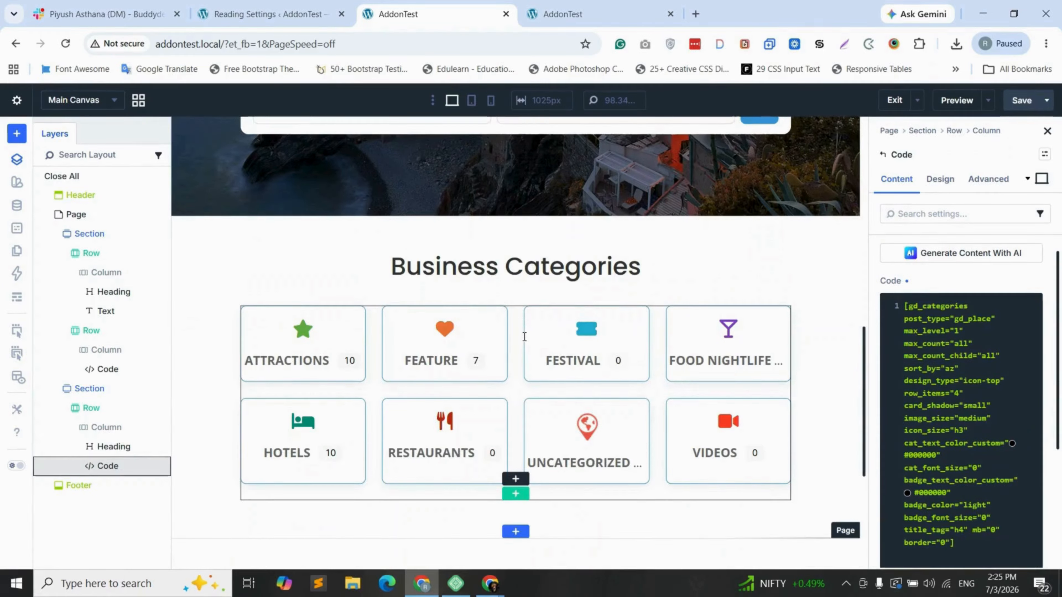
{"action": "scroll", "coordinate": [524, 337], "scroll_direction": "down", "scroll_amount": 3}
{"action": "left_click", "coordinate": [562, 15]}
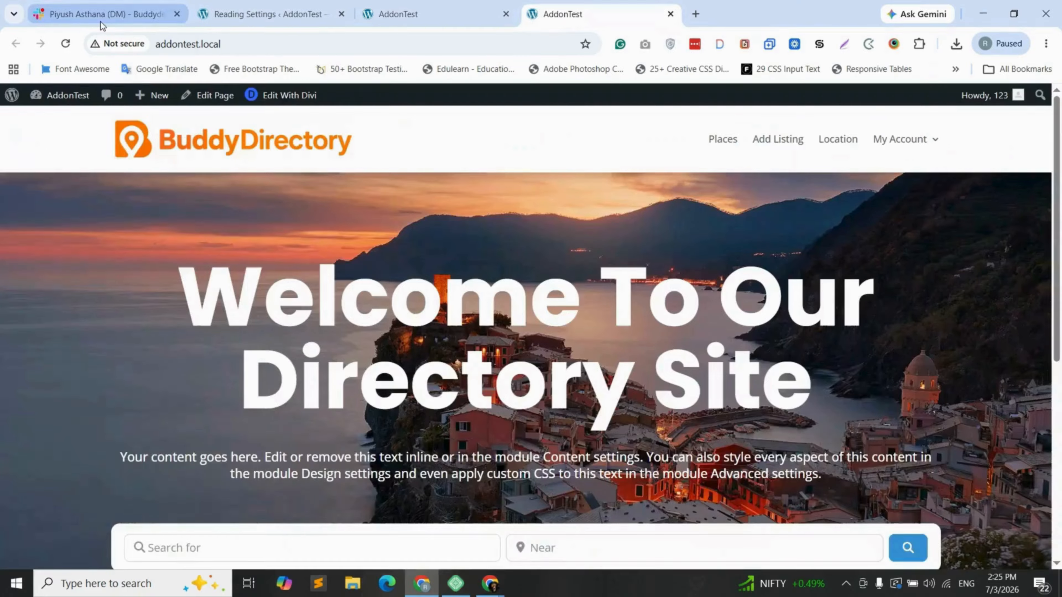
{"action": "key", "text": "F5"}
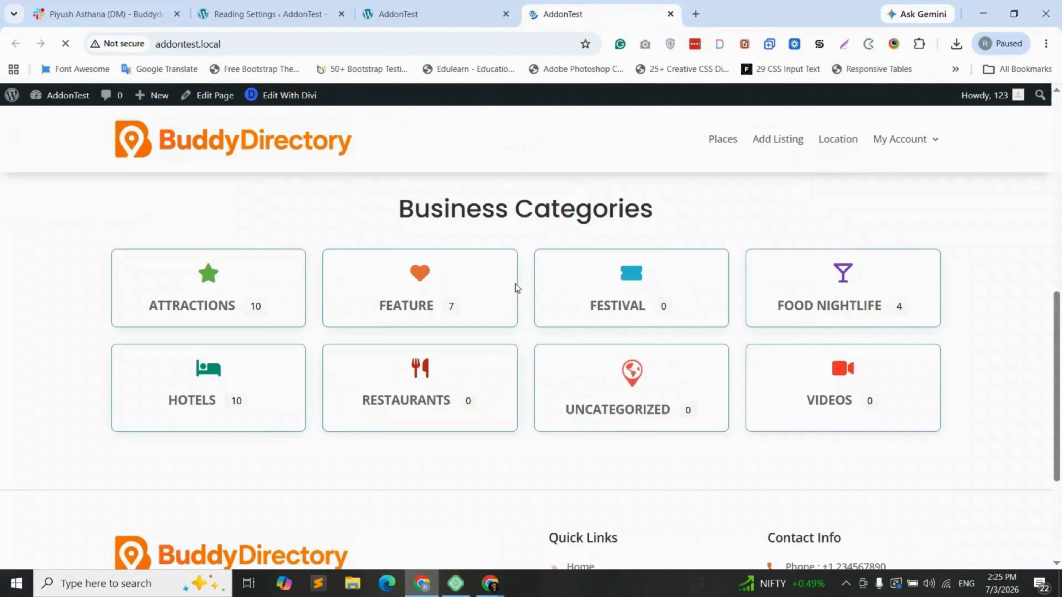
{"action": "left_click_drag", "start_coordinate": [397, 212], "coordinate": [654, 222]}
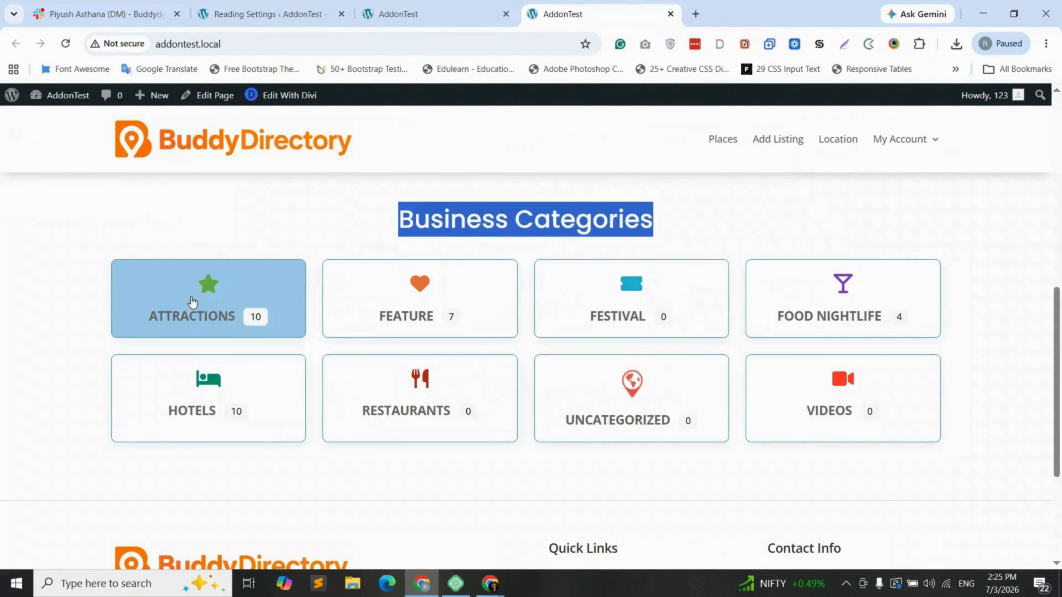
{"action": "left_click", "coordinate": [110, 300]}
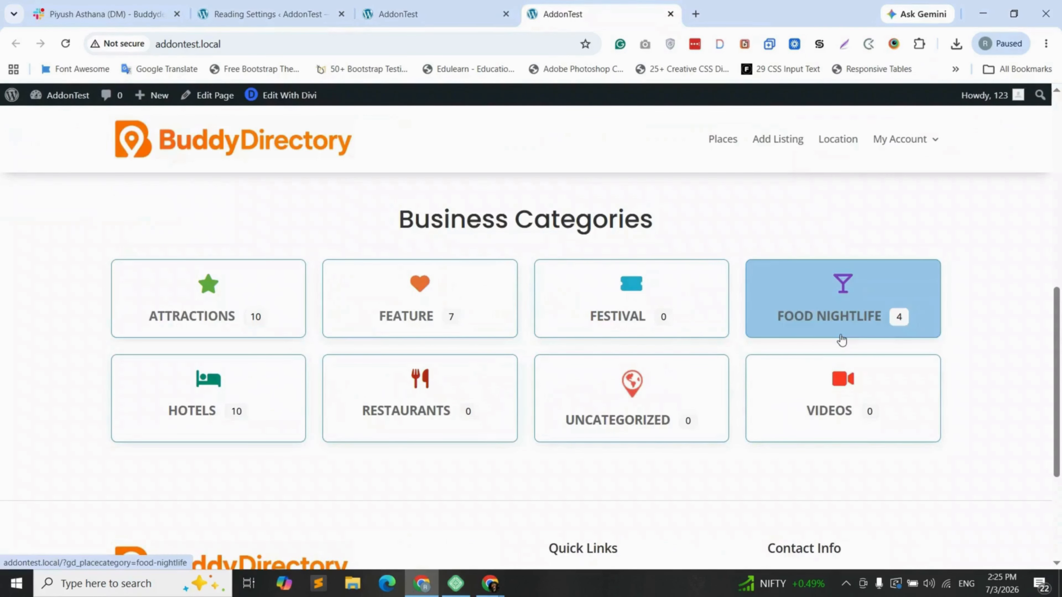
{"action": "left_click", "coordinate": [429, 14]}
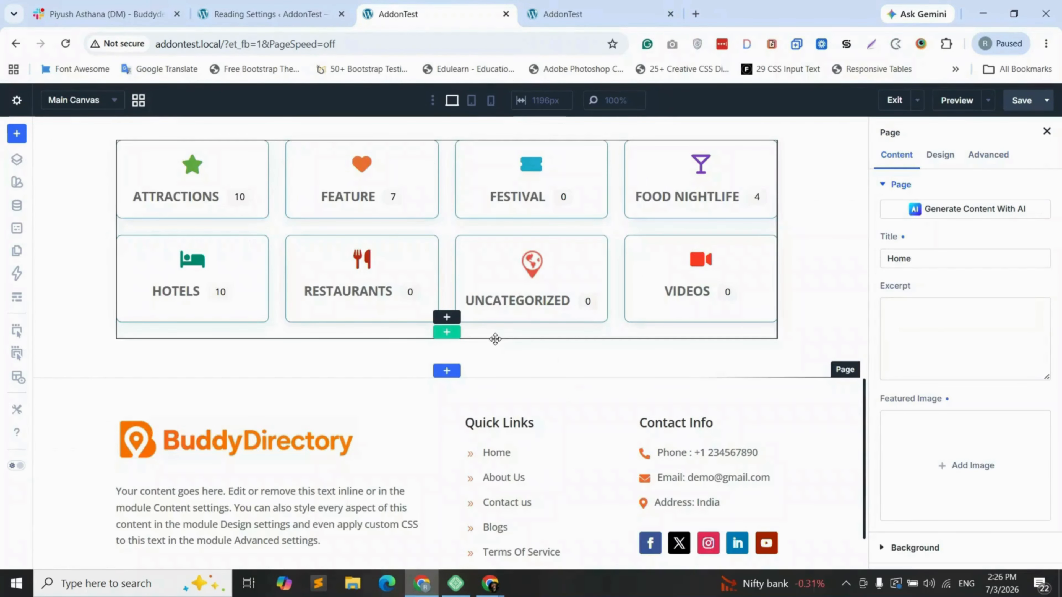
Insert a single-column section below Business Categories and add a Heading module to it
{"action": "scroll", "coordinate": [481, 339], "scroll_direction": "down", "scroll_amount": 1}
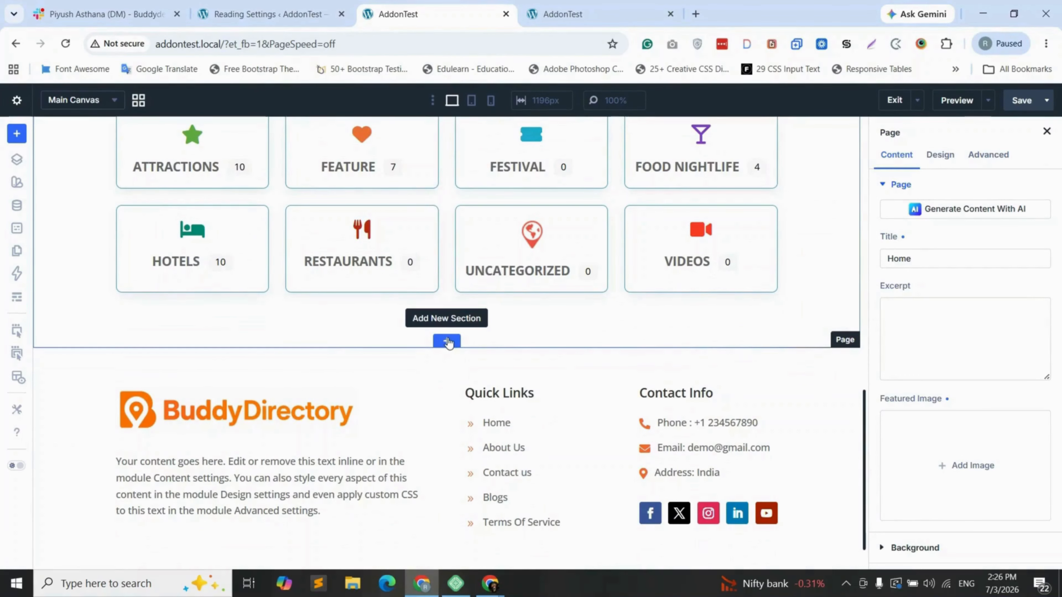
{"action": "left_click", "coordinate": [448, 341]}
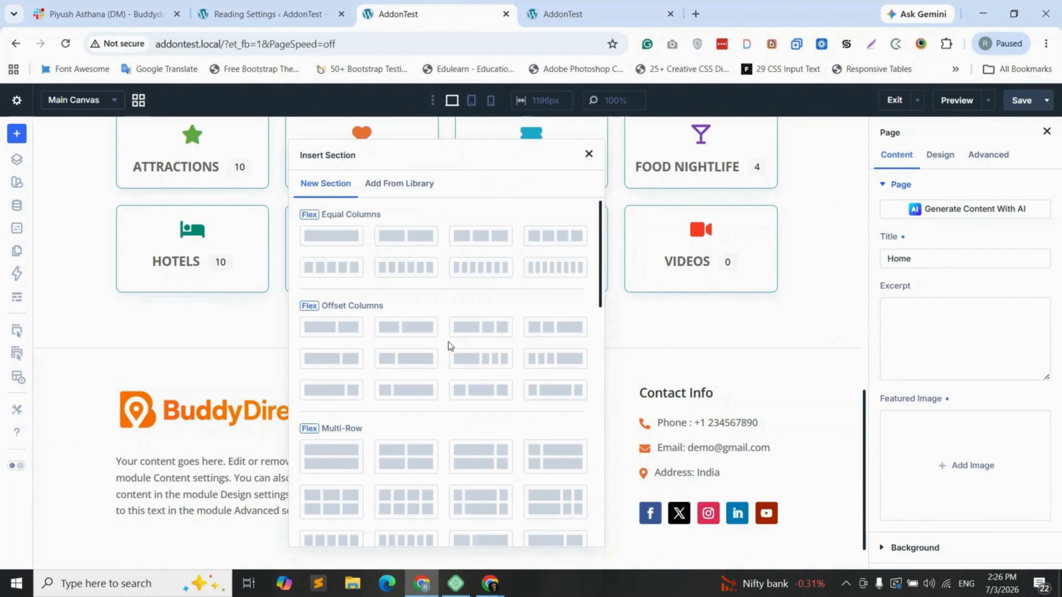
{"action": "left_click", "coordinate": [332, 239]}
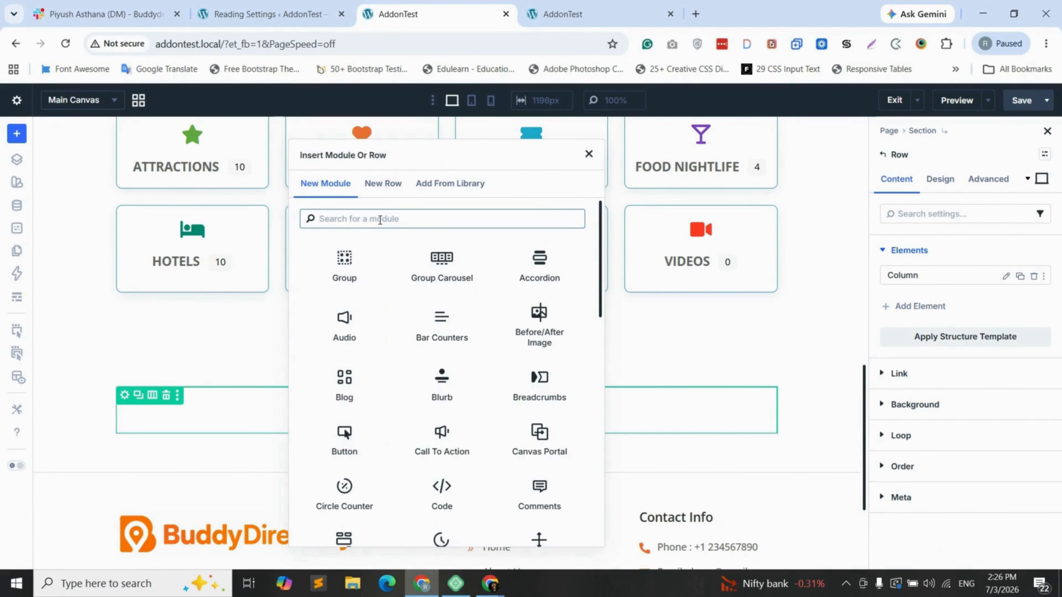
{"action": "type", "text": "he"}
{"action": "left_click", "coordinate": [353, 262]}
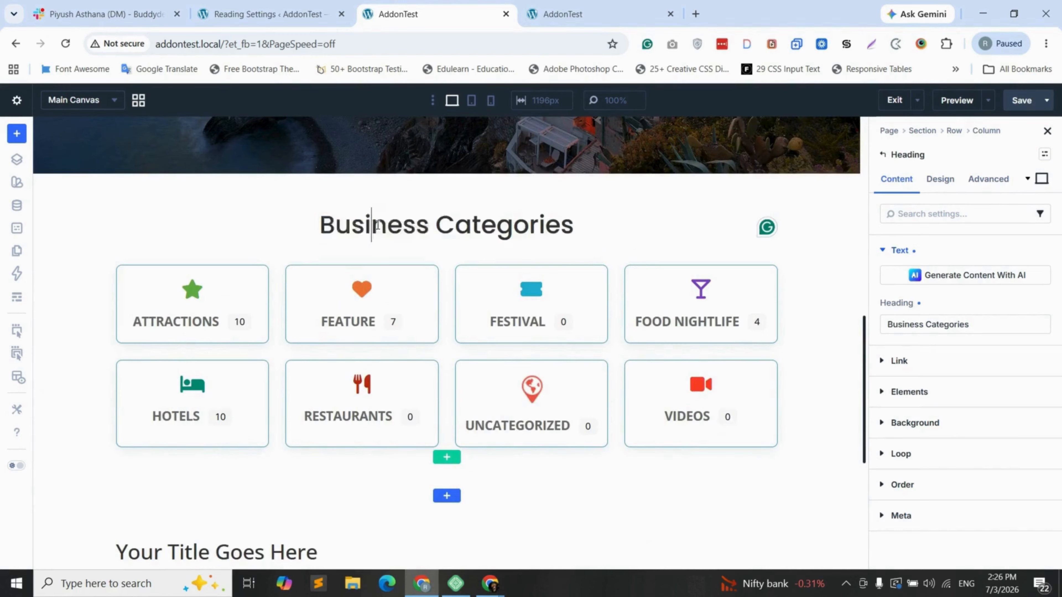
Retype the heading as 'Business Listings' and make it an H2 in Poppins
{"action": "scroll", "coordinate": [274, 322], "scroll_direction": "down", "scroll_amount": 5}
{"action": "triple_click", "coordinate": [274, 322]}
{"action": "type", "text": "Business Listings"}
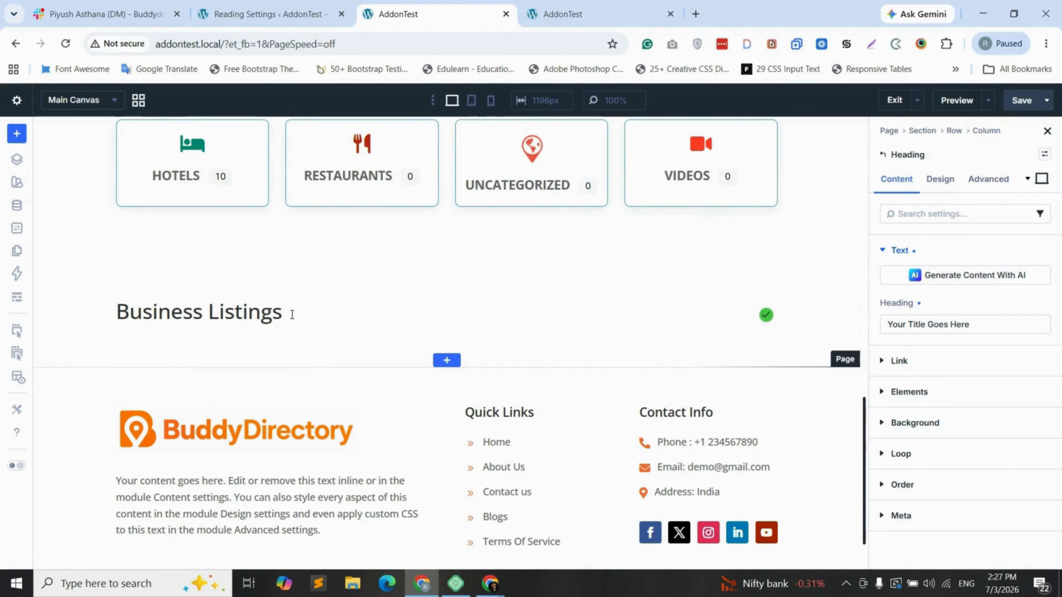
{"action": "left_click", "coordinate": [940, 179]}
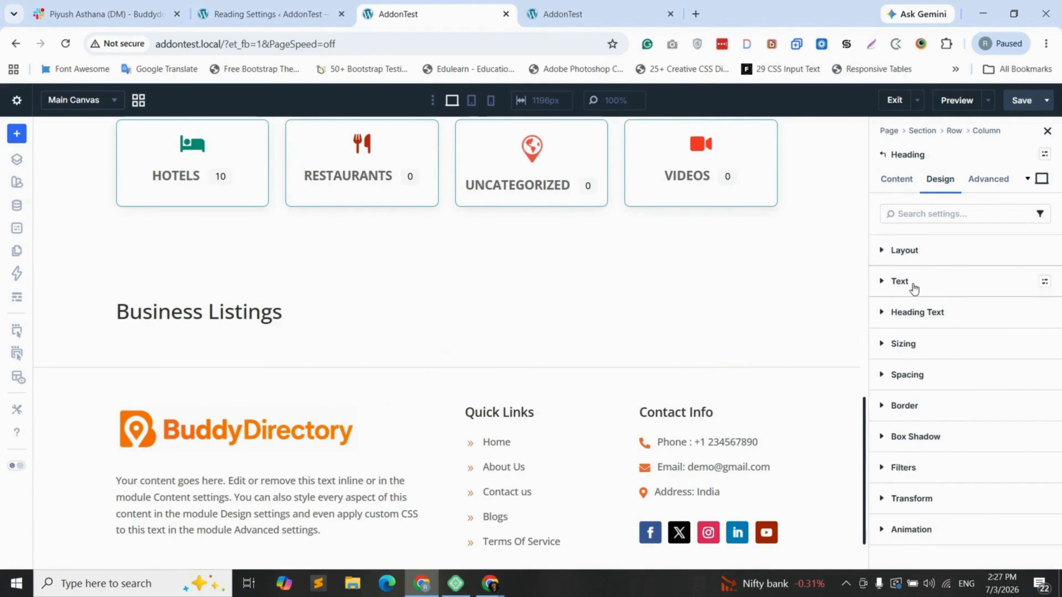
{"action": "left_click", "coordinate": [928, 314]}
{"action": "left_click", "coordinate": [912, 356]}
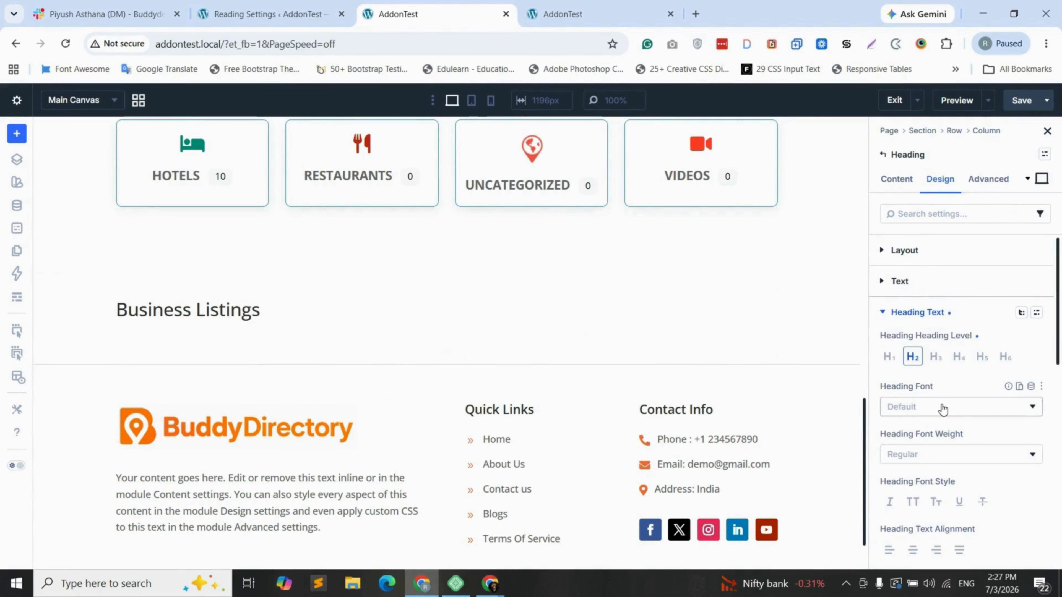
{"action": "left_click", "coordinate": [941, 407]}
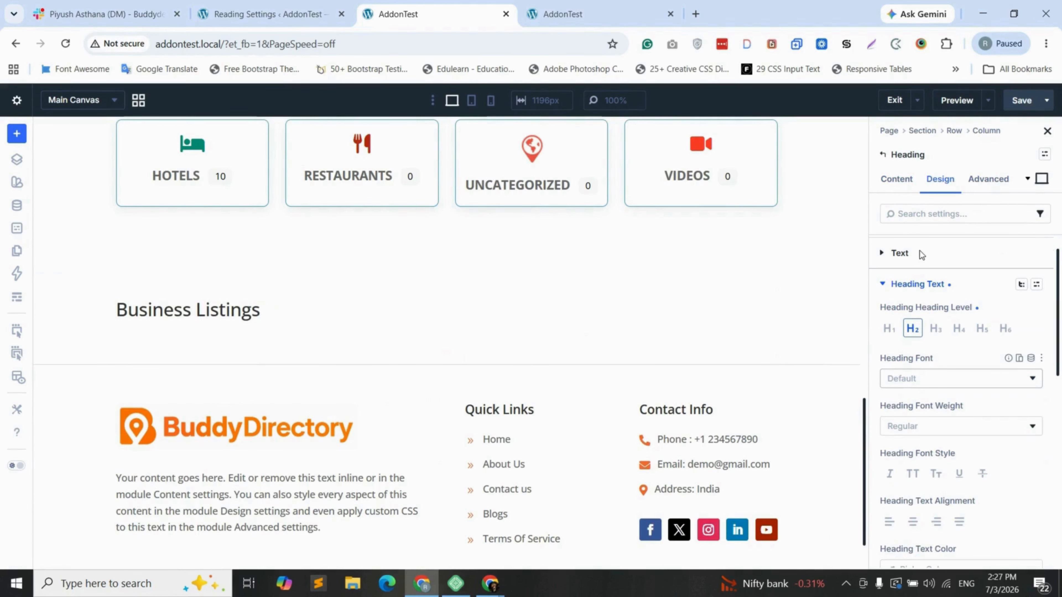
{"action": "type", "text": "po"}
{"action": "key", "text": "Escape"}
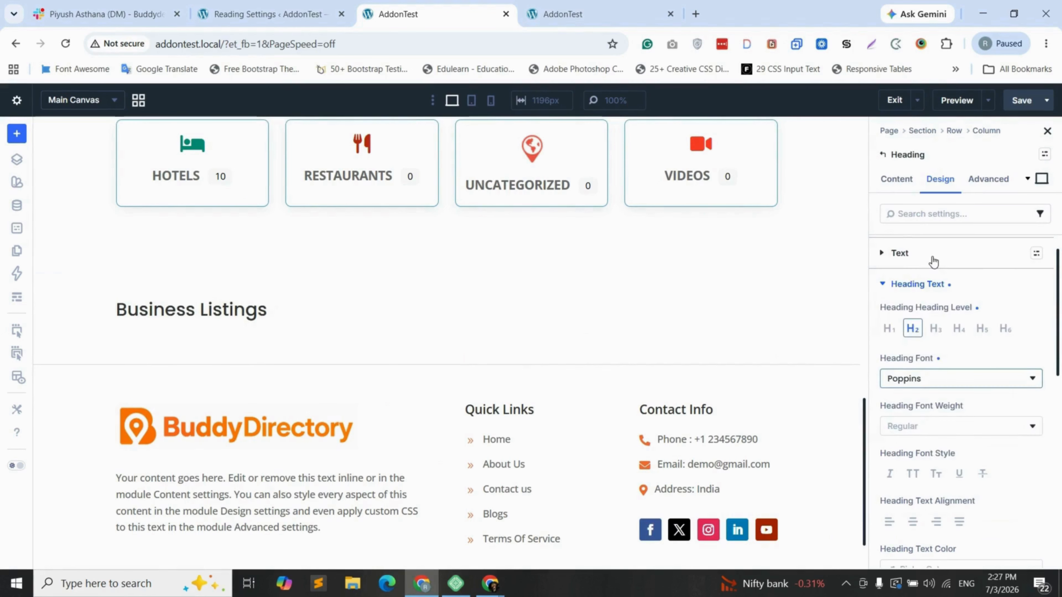
Centre the heading at 36 px text size and show the Layers panel
{"action": "scroll", "coordinate": [931, 261], "scroll_direction": "down", "scroll_amount": 1}
{"action": "left_click", "coordinate": [912, 459]}
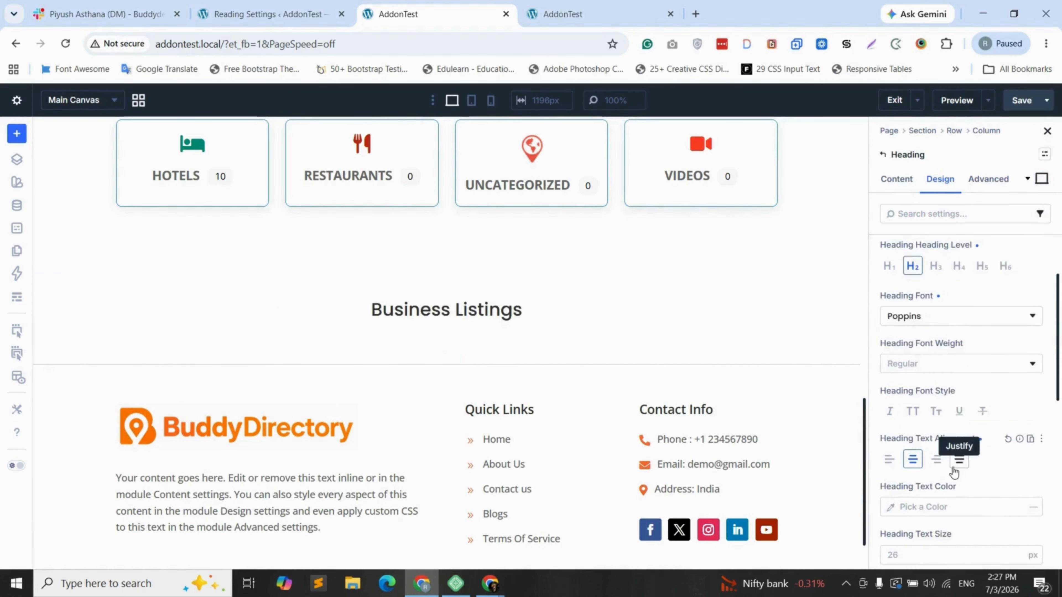
{"action": "scroll", "coordinate": [919, 465], "scroll_direction": "down", "scroll_amount": 2}
{"action": "left_click", "coordinate": [898, 469]}
{"action": "type", "text": "36"}
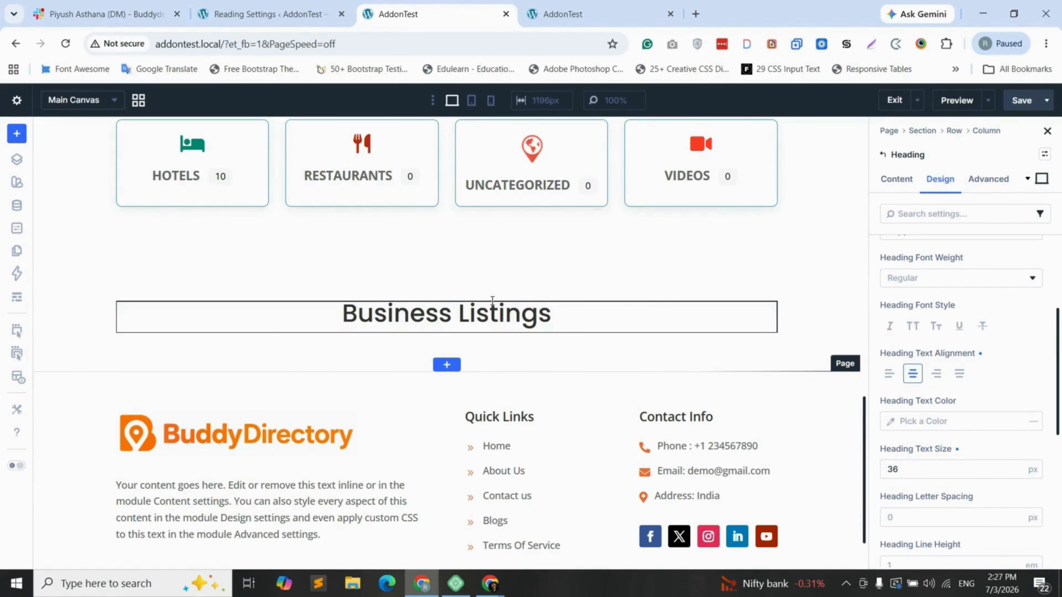
{"action": "left_click", "coordinate": [17, 160]}
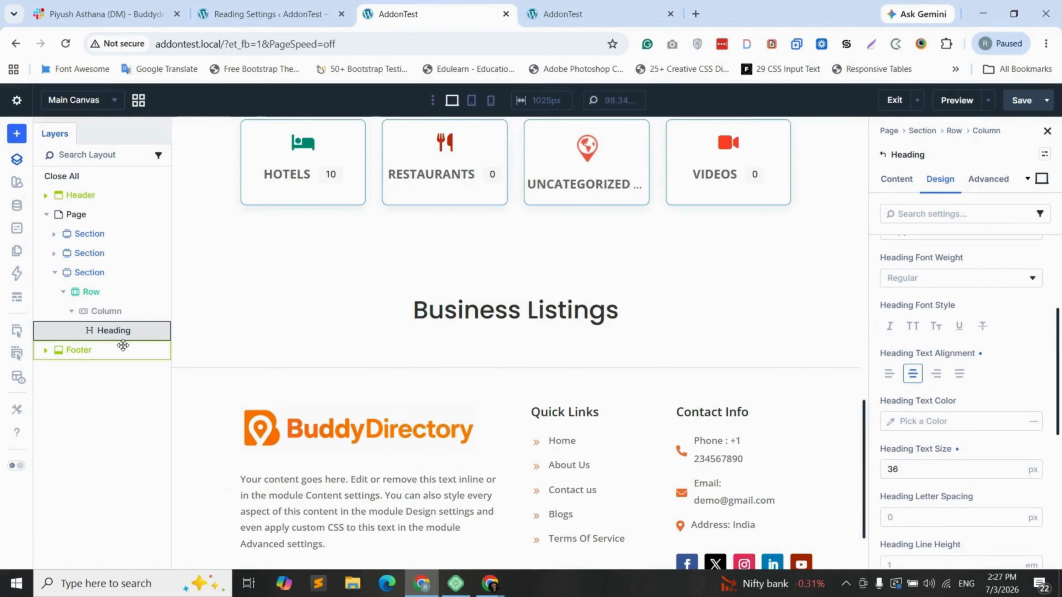
Add a Code module beside the Business Listings heading
{"action": "left_click", "coordinate": [163, 330]}
{"action": "mouse_move", "coordinate": [251, 192]}
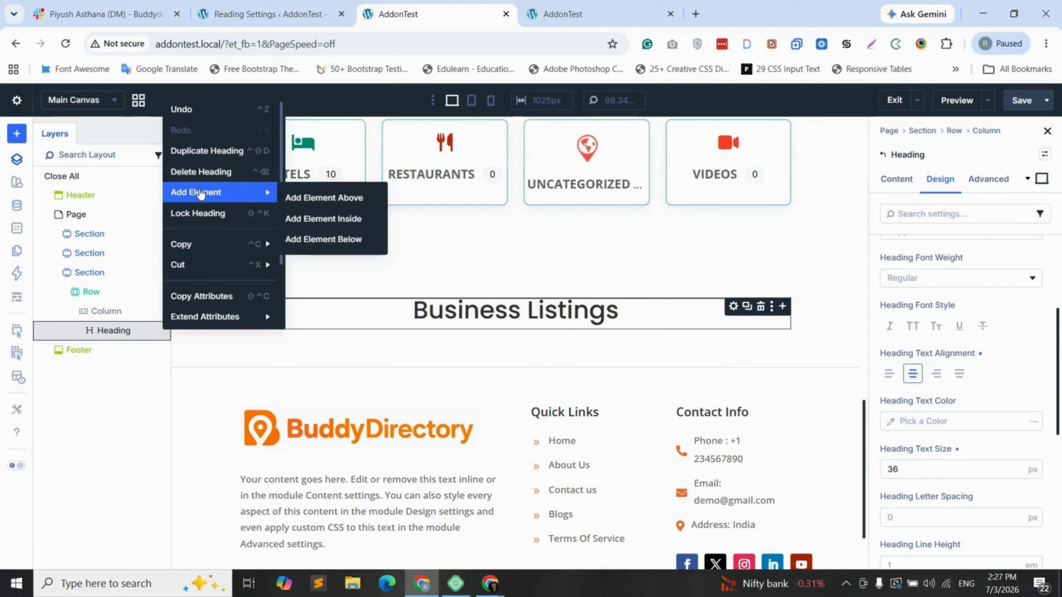
{"action": "left_click", "coordinate": [322, 196]}
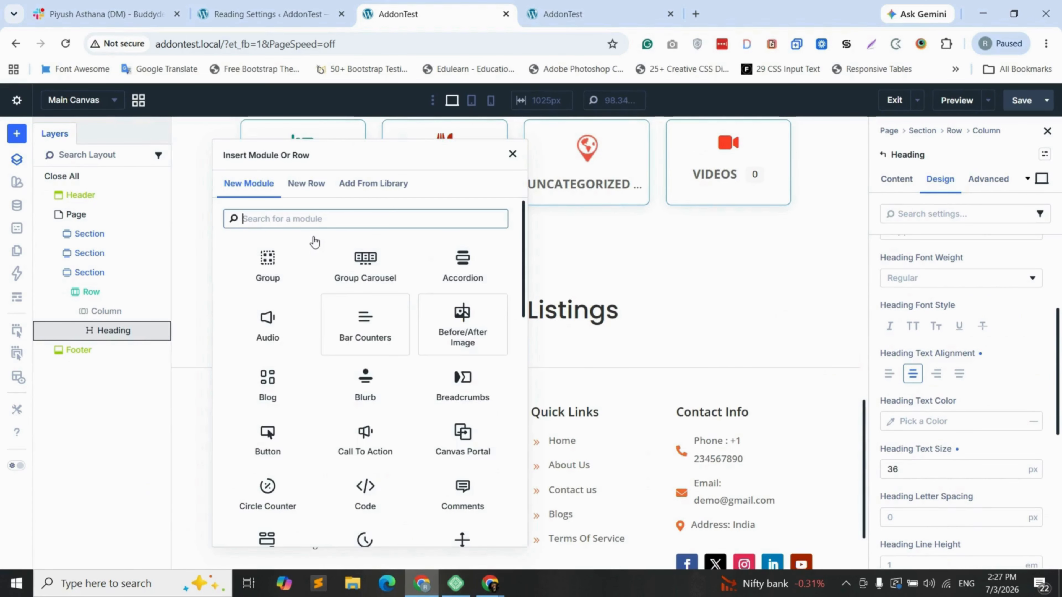
{"action": "type", "text": "code"}
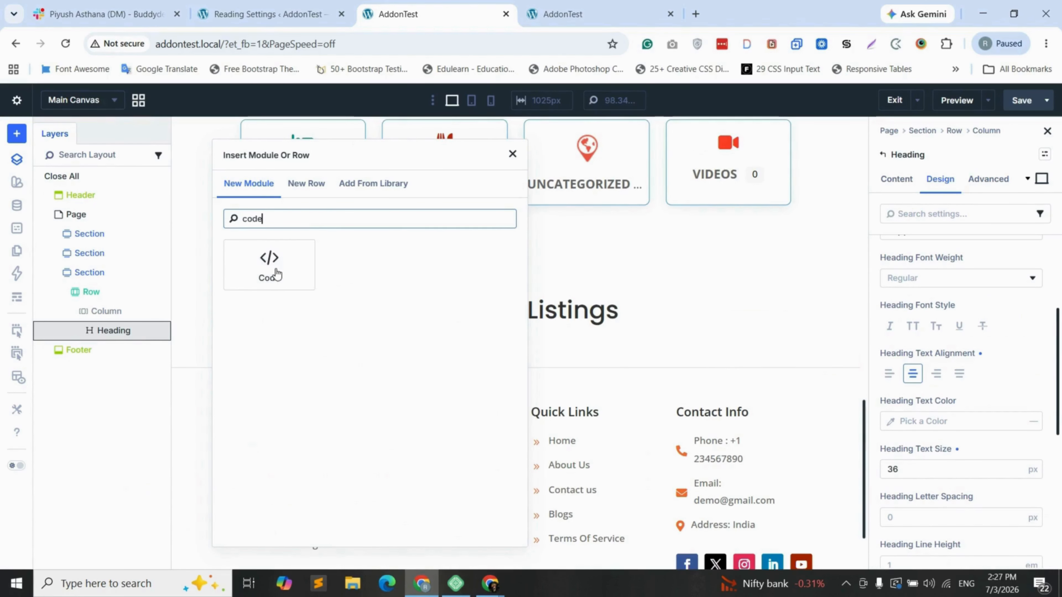
{"action": "left_click", "coordinate": [270, 268]}
{"action": "left_click", "coordinate": [946, 332]}
Generate a gd_listings shortcode with All categories and 6 posts to show
{"action": "left_click", "coordinate": [993, 303]}
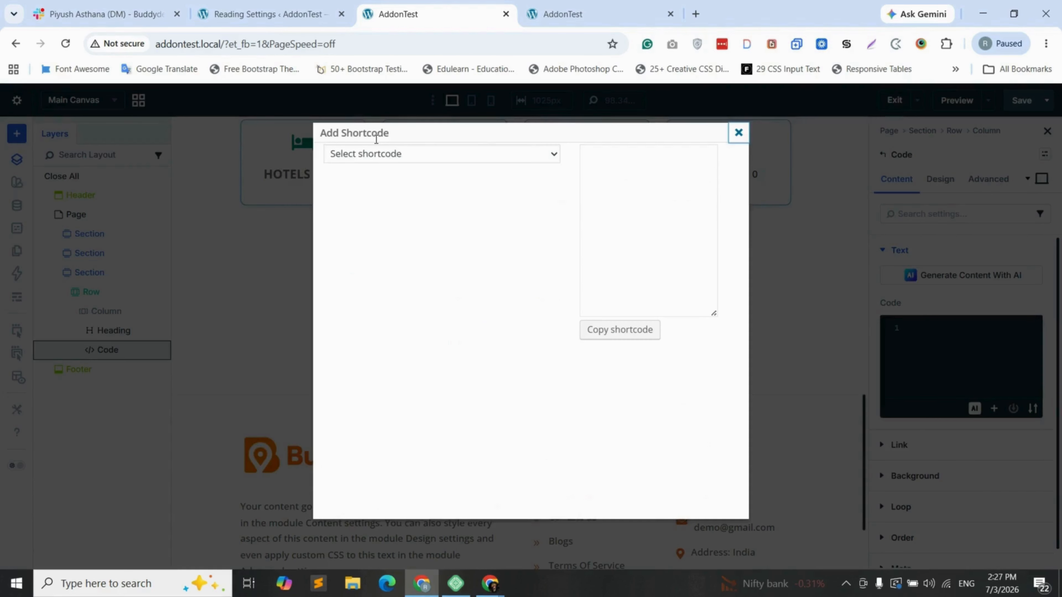
{"action": "left_click", "coordinate": [418, 154]}
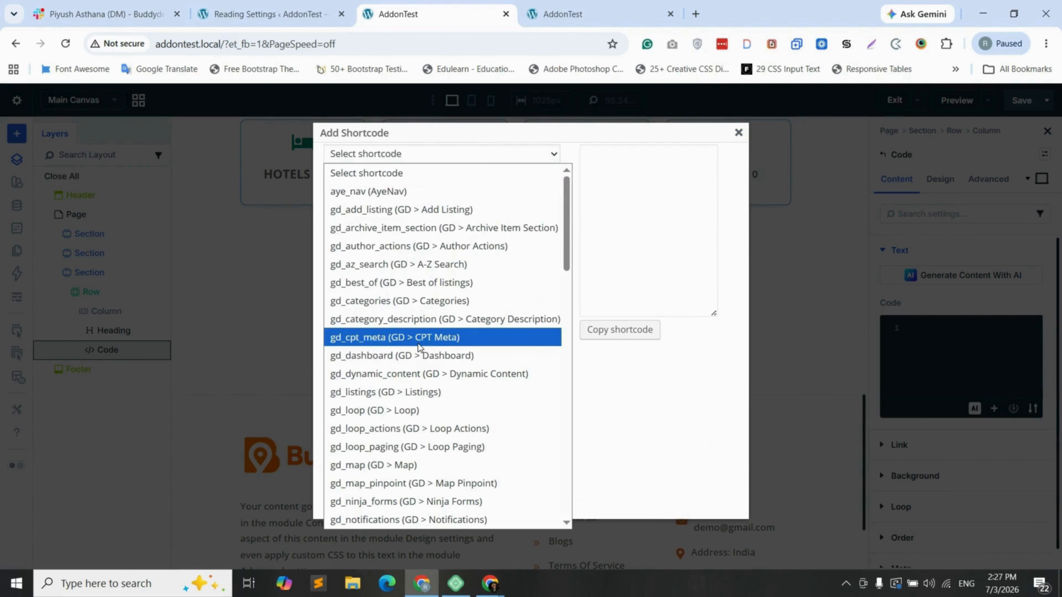
{"action": "left_click", "coordinate": [381, 393]}
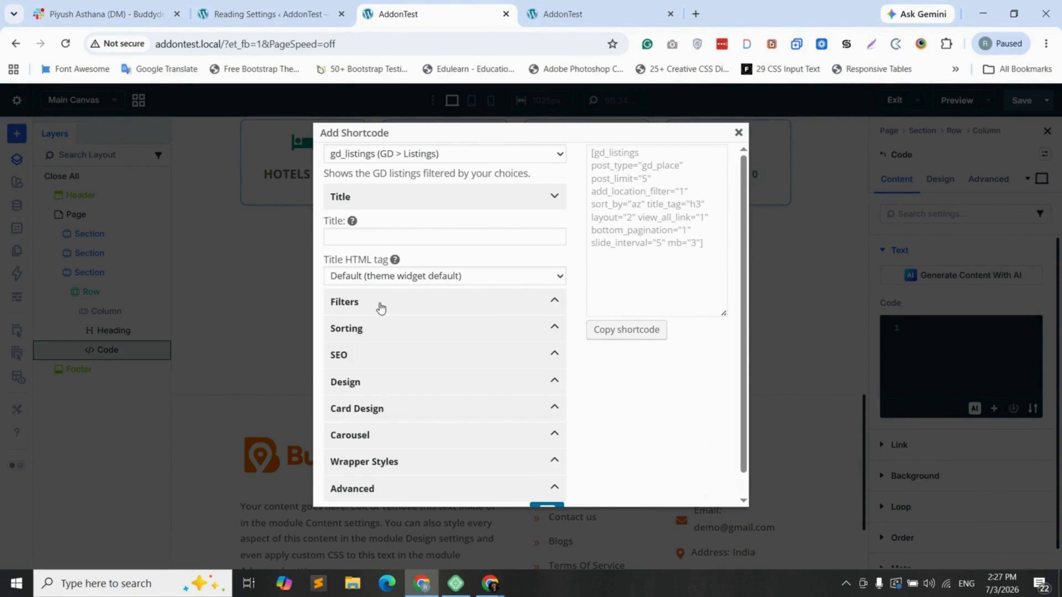
{"action": "left_click", "coordinate": [380, 306]}
{"action": "scroll", "coordinate": [379, 289], "scroll_direction": "down", "scroll_amount": 2}
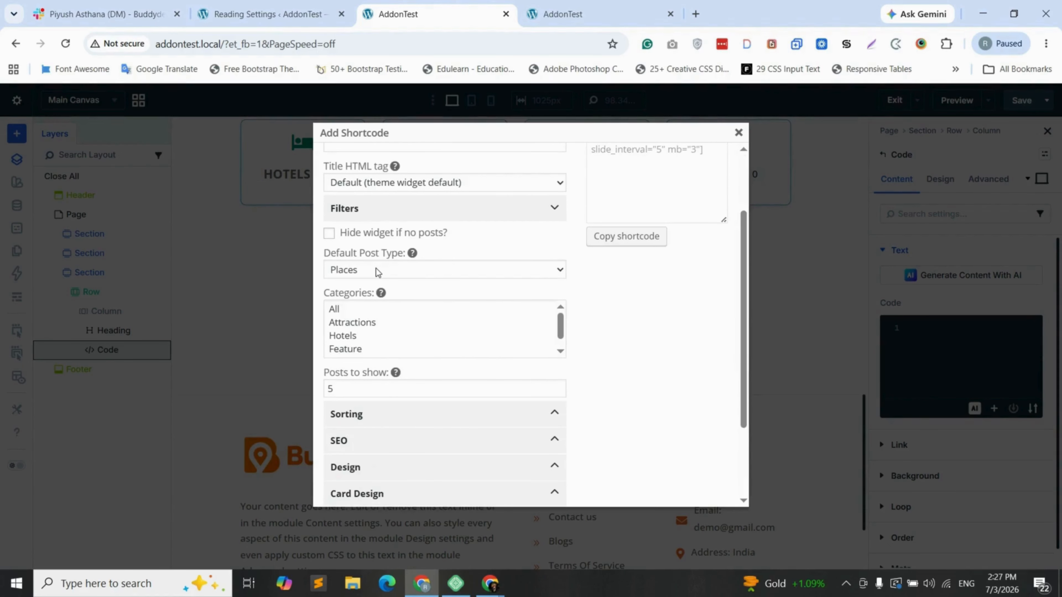
{"action": "left_click", "coordinate": [340, 310]}
{"action": "left_click", "coordinate": [324, 389]}
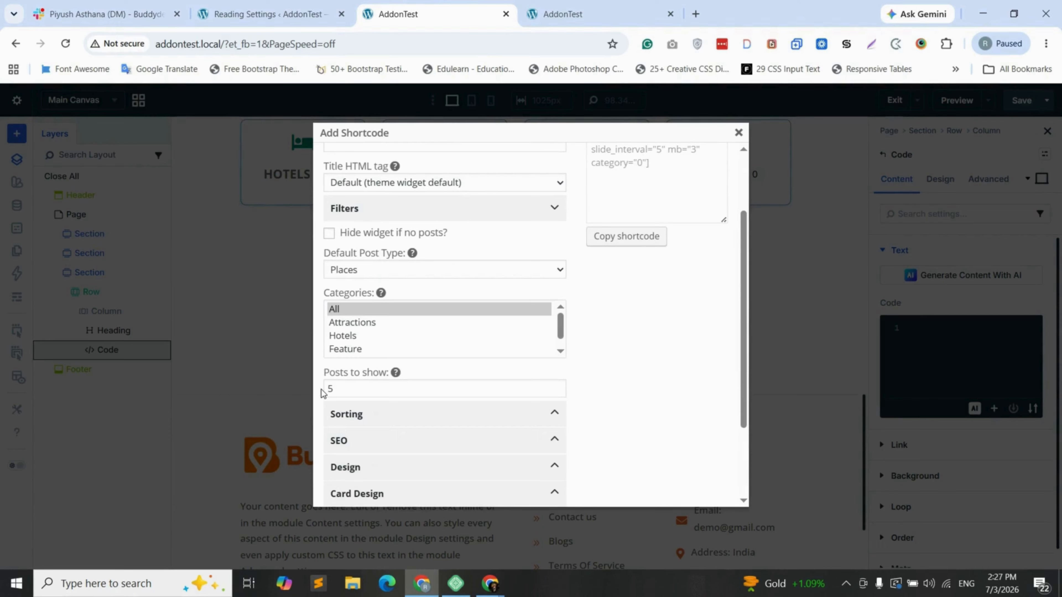
{"action": "key", "text": "BackSpace"}
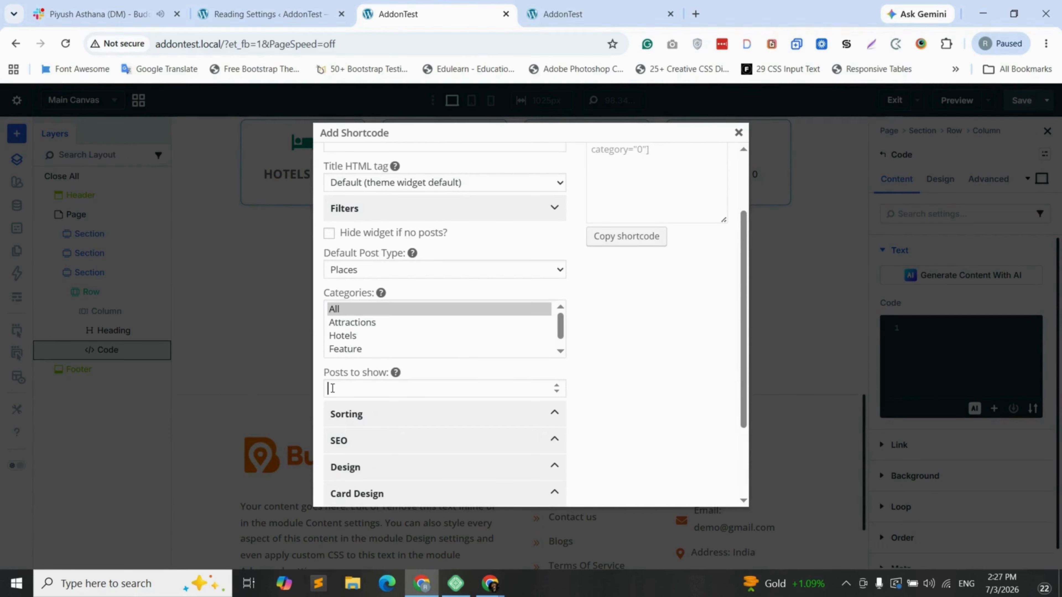
{"action": "type", "text": "6"}
Set the listing design to a three-column grid and review the card template choices
{"action": "scroll", "coordinate": [450, 365], "scroll_direction": "down", "scroll_amount": 1}
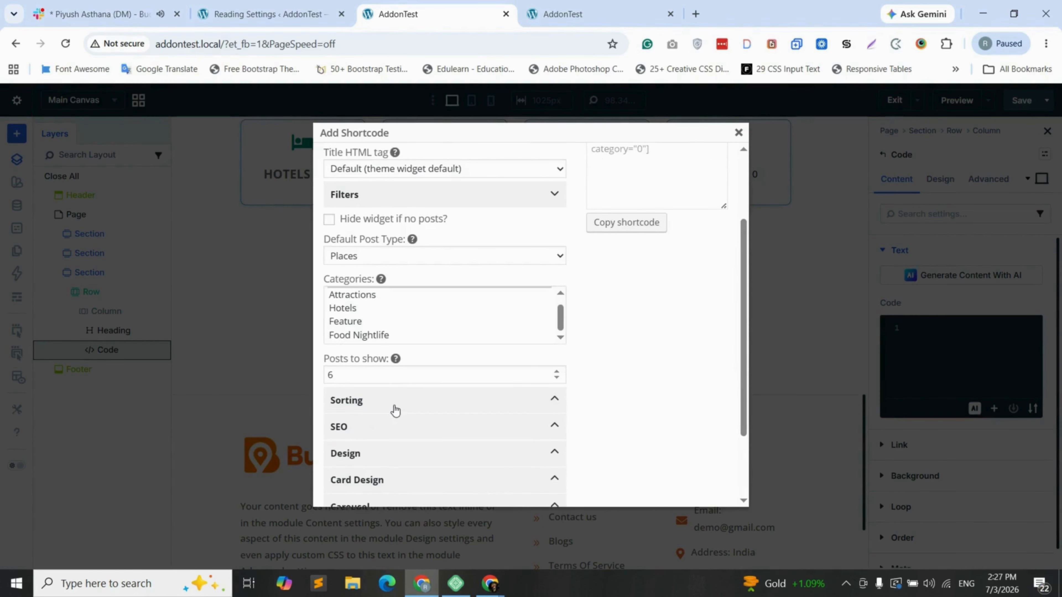
{"action": "left_click", "coordinate": [413, 382]}
{"action": "scroll", "coordinate": [401, 383], "scroll_direction": "down", "scroll_amount": 1}
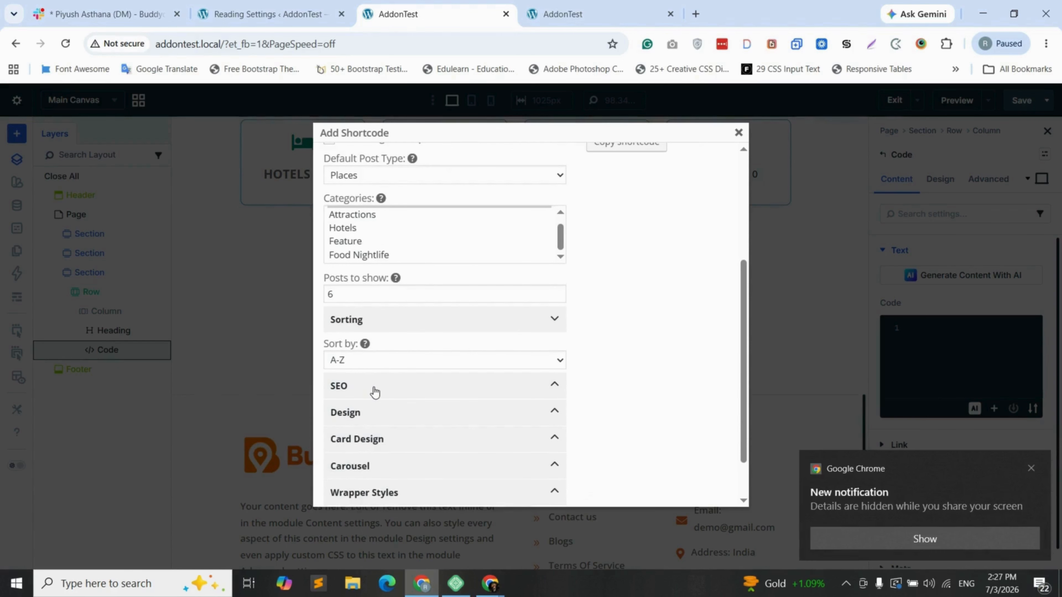
{"action": "left_click", "coordinate": [431, 411]}
{"action": "scroll", "coordinate": [432, 411], "scroll_direction": "down", "scroll_amount": 2}
{"action": "left_click", "coordinate": [450, 342]}
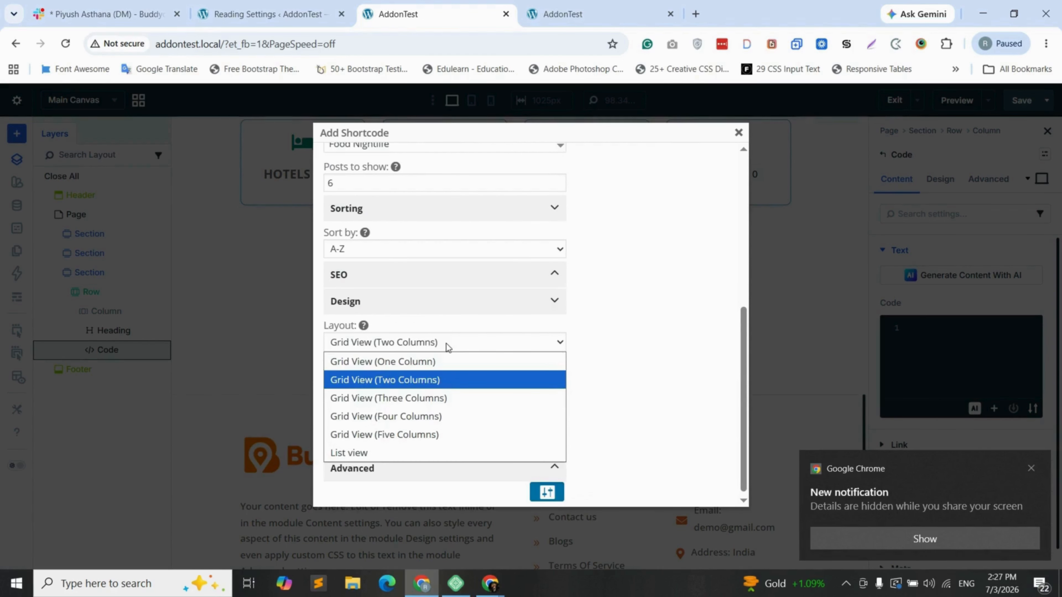
{"action": "left_click", "coordinate": [397, 406]}
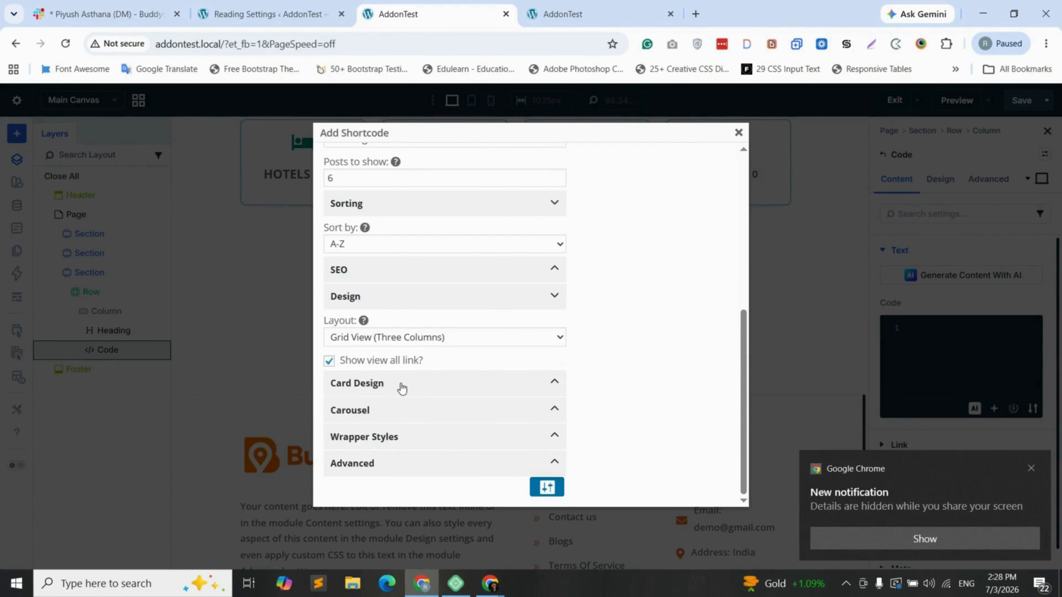
{"action": "left_click", "coordinate": [401, 389]}
{"action": "scroll", "coordinate": [366, 335], "scroll_direction": "down", "scroll_amount": 2}
{"action": "left_click", "coordinate": [401, 320]}
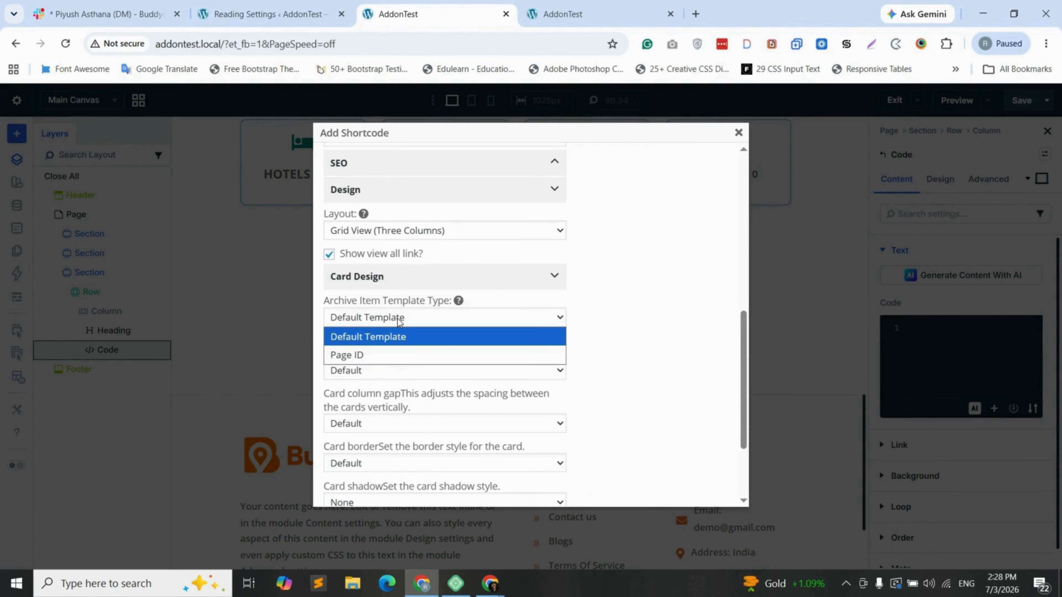
Keep the carousel turned off and scroll back up to the generated shortcode
{"action": "scroll", "coordinate": [401, 319], "scroll_direction": "down", "scroll_amount": 1}
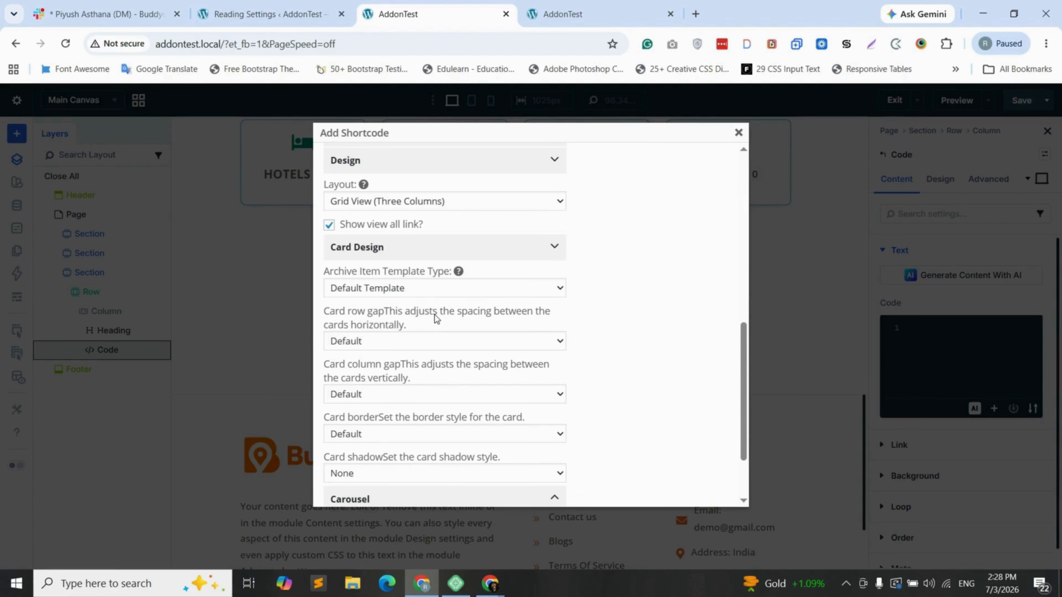
{"action": "scroll", "coordinate": [434, 318], "scroll_direction": "down", "scroll_amount": 2}
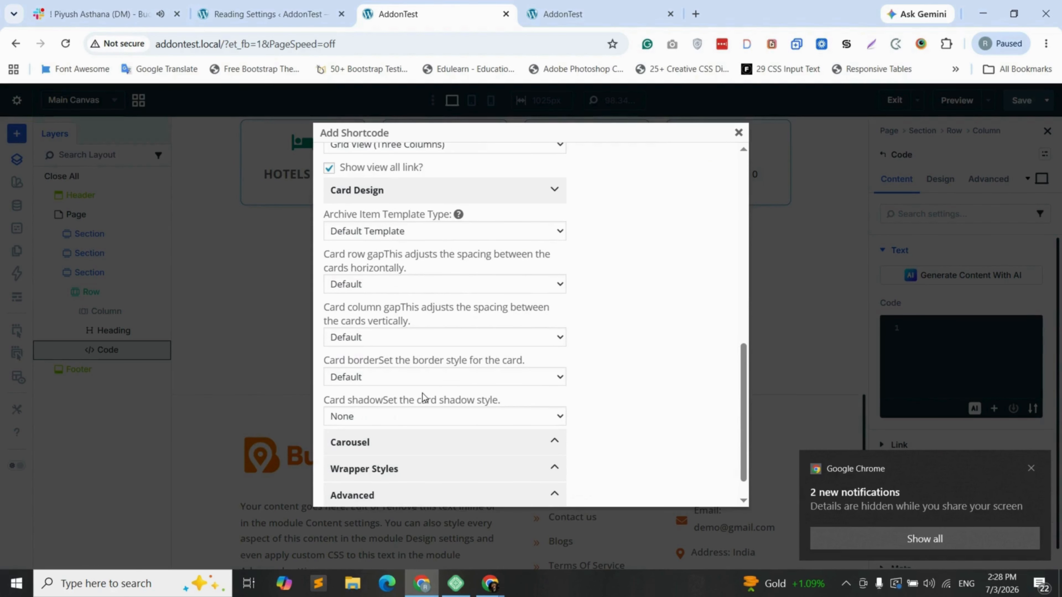
{"action": "scroll", "coordinate": [389, 423], "scroll_direction": "down", "scroll_amount": 1}
{"action": "scroll", "coordinate": [389, 422], "scroll_direction": "down", "scroll_amount": 1}
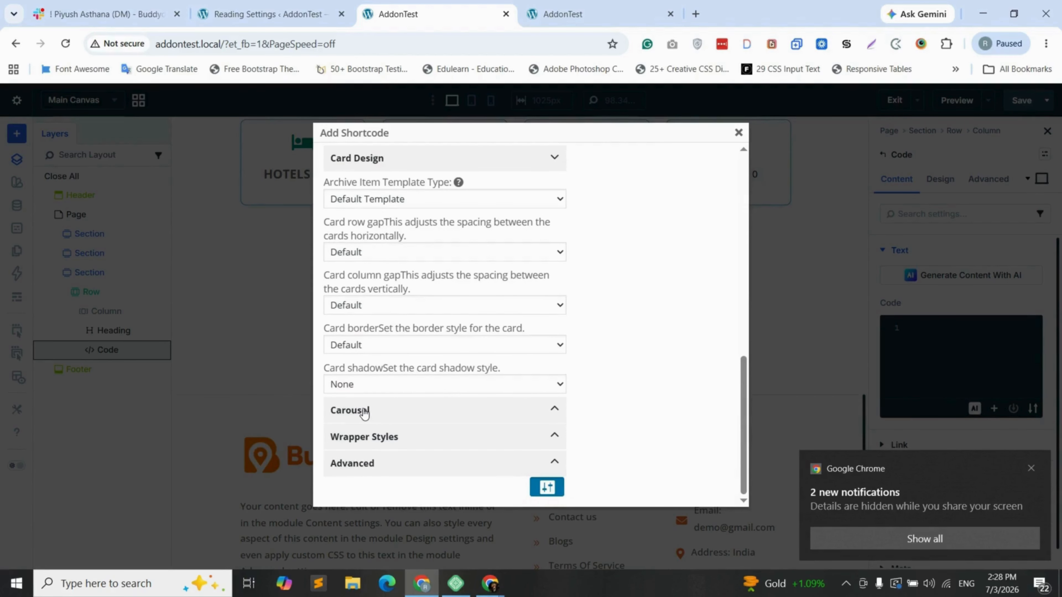
{"action": "left_click", "coordinate": [364, 412]}
{"action": "scroll", "coordinate": [382, 420], "scroll_direction": "down", "scroll_amount": 2}
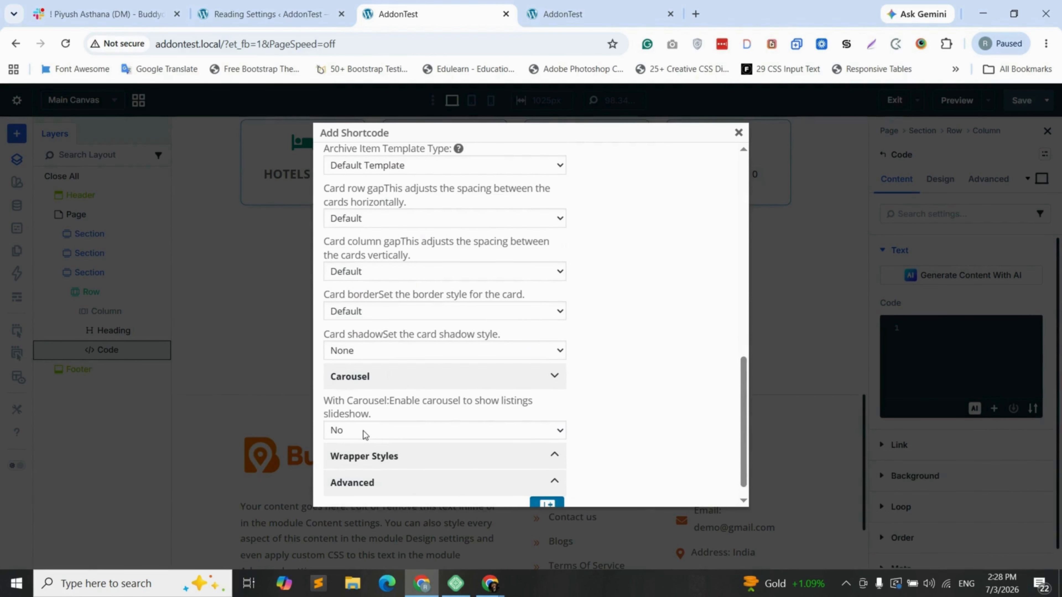
{"action": "left_click", "coordinate": [378, 434]}
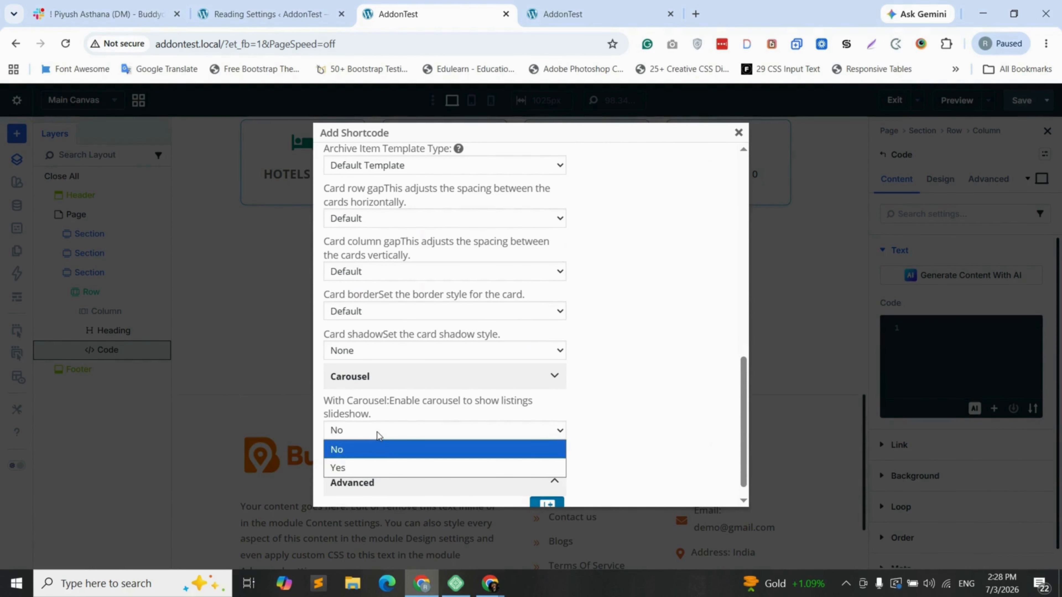
{"action": "left_click", "coordinate": [408, 430]}
{"action": "scroll", "coordinate": [408, 430], "scroll_direction": "down", "scroll_amount": 1}
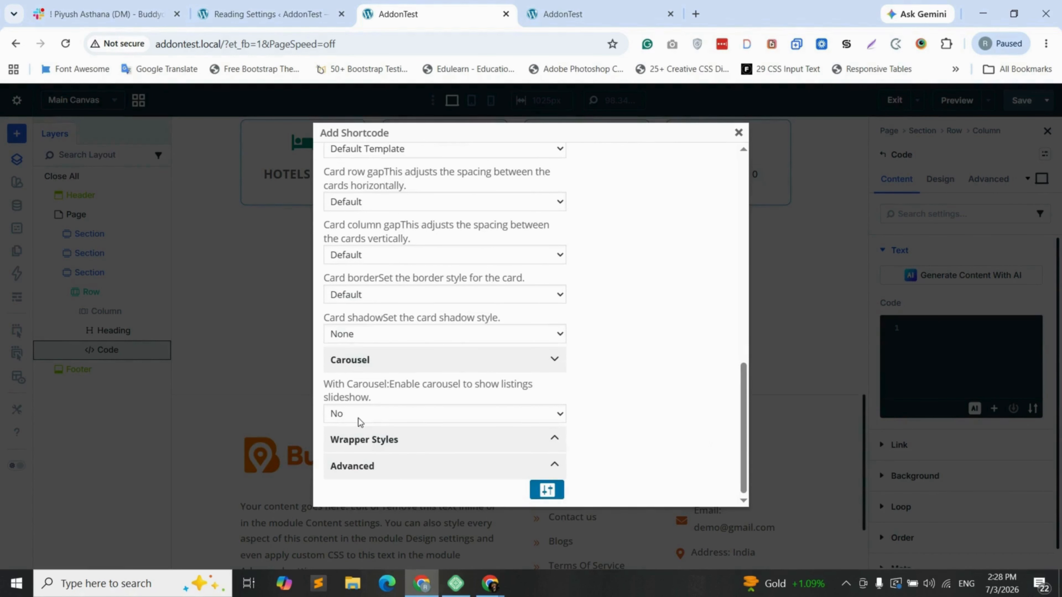
{"action": "scroll", "coordinate": [460, 380], "scroll_direction": "up", "scroll_amount": 7}
{"action": "scroll", "coordinate": [502, 439], "scroll_direction": "down", "scroll_amount": 7}
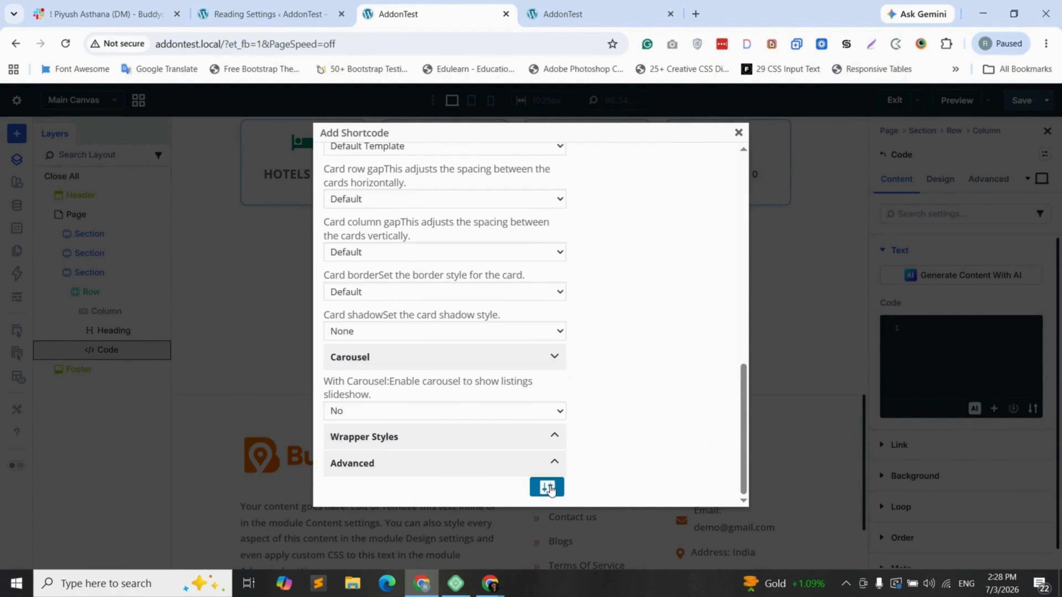
{"action": "scroll", "coordinate": [490, 425], "scroll_direction": "up", "scroll_amount": 6}
{"action": "scroll", "coordinate": [490, 425], "scroll_direction": "up", "scroll_amount": 6}
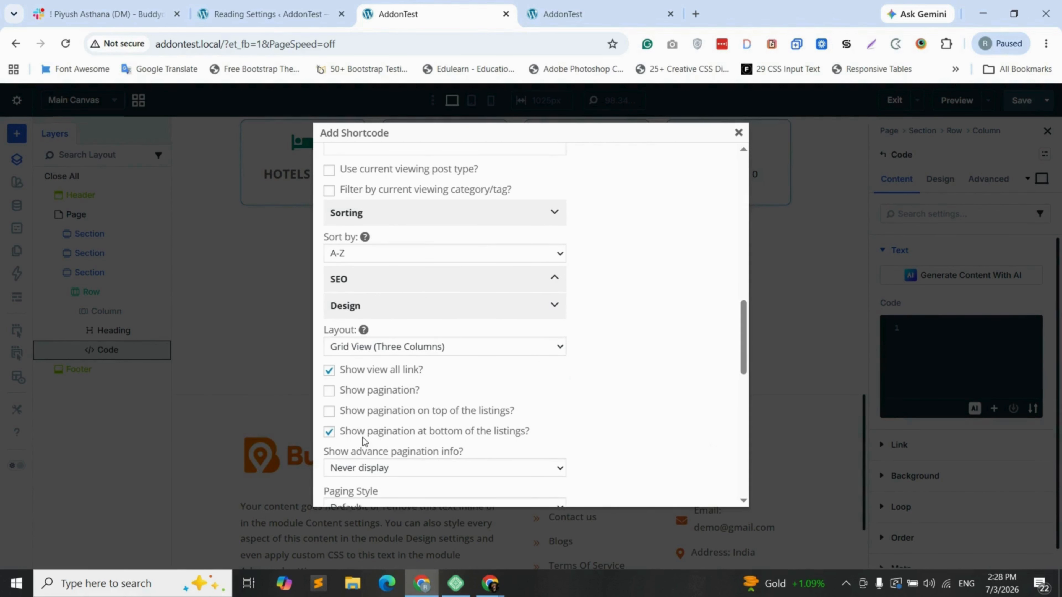
{"action": "scroll", "coordinate": [372, 387], "scroll_direction": "up", "scroll_amount": 5}
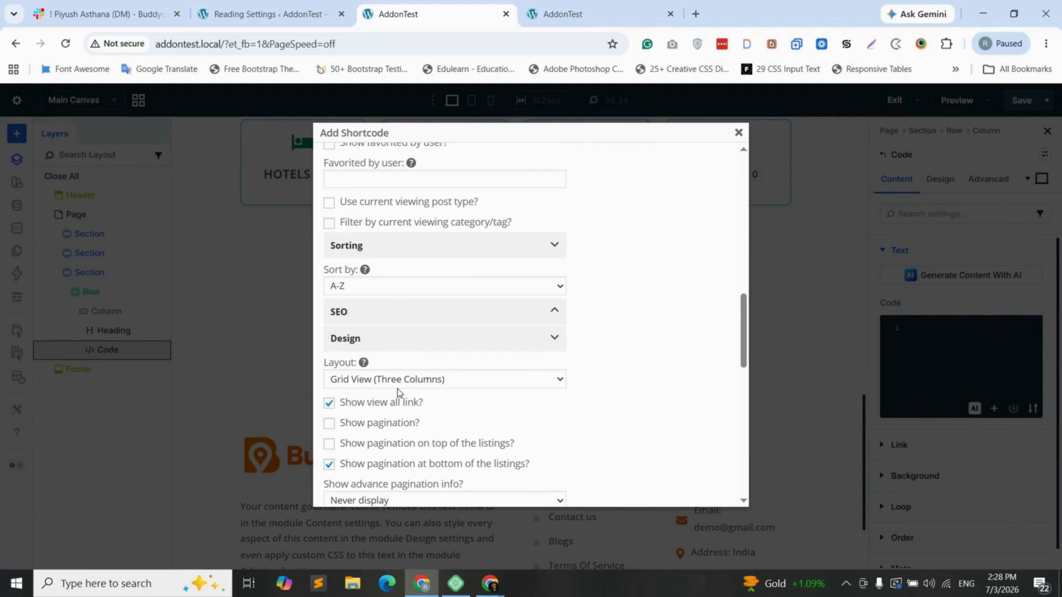
{"action": "scroll", "coordinate": [411, 285], "scroll_direction": "up", "scroll_amount": 1}
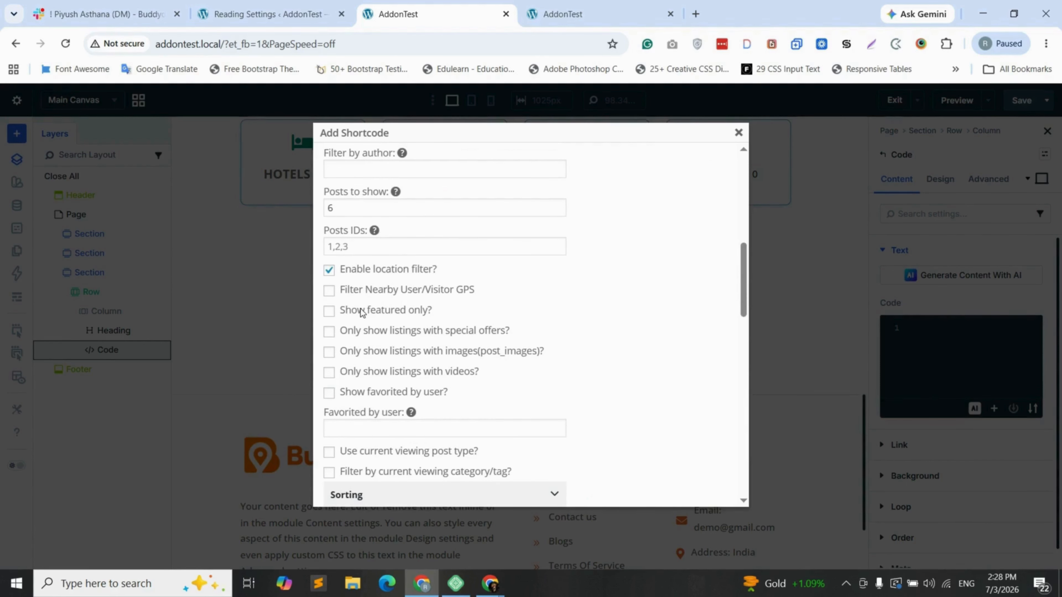
{"action": "scroll", "coordinate": [363, 372], "scroll_direction": "up", "scroll_amount": 2}
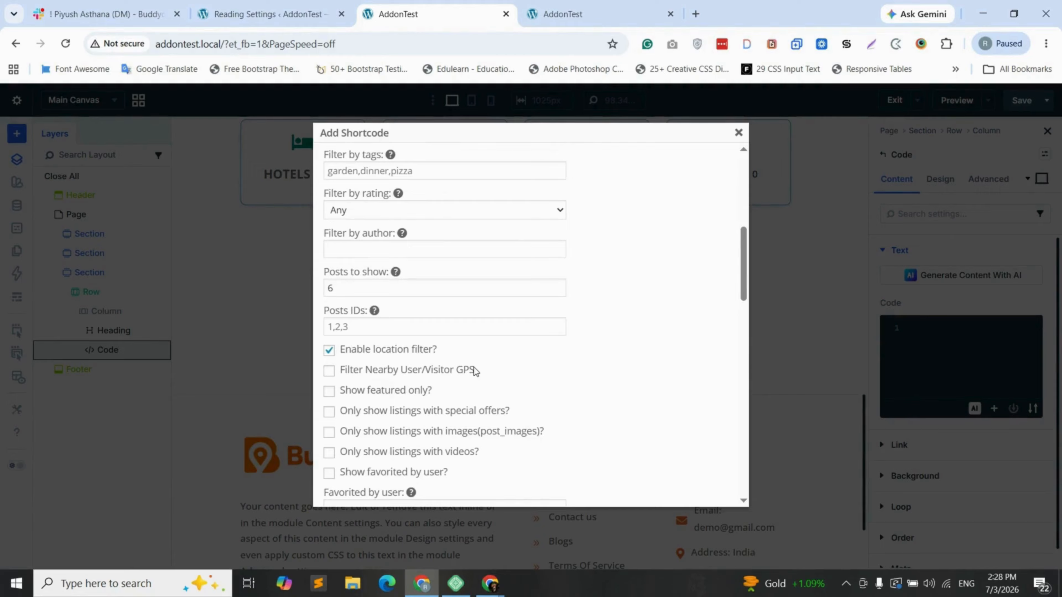
{"action": "scroll", "coordinate": [474, 370], "scroll_direction": "up", "scroll_amount": 5}
{"action": "scroll", "coordinate": [502, 356], "scroll_direction": "up", "scroll_amount": 4}
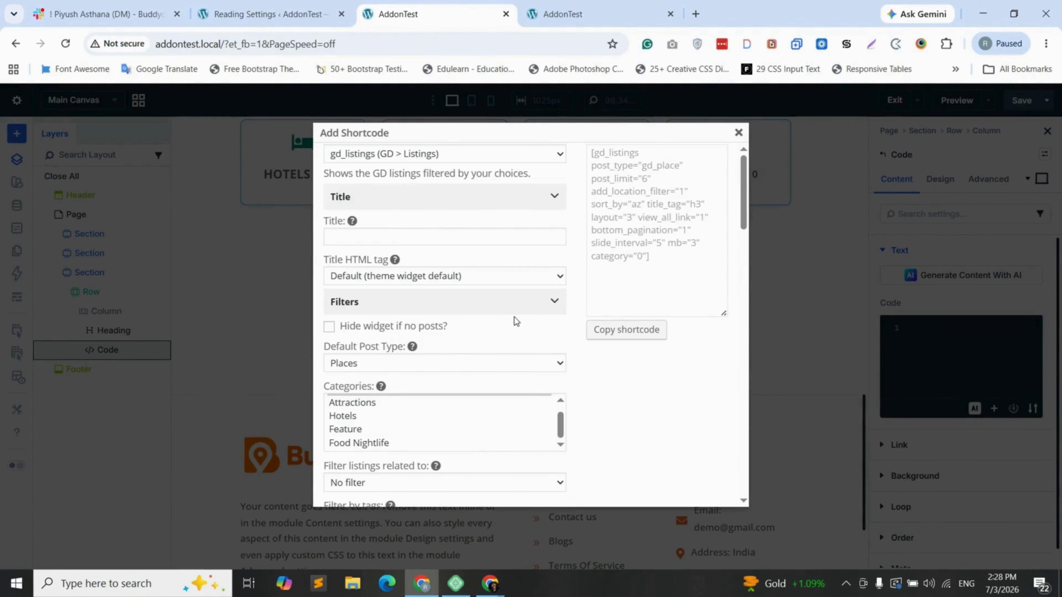
Copy the generated gd_listings shortcode, paste it into the Code module, and save the page
{"action": "left_click", "coordinate": [653, 252]}
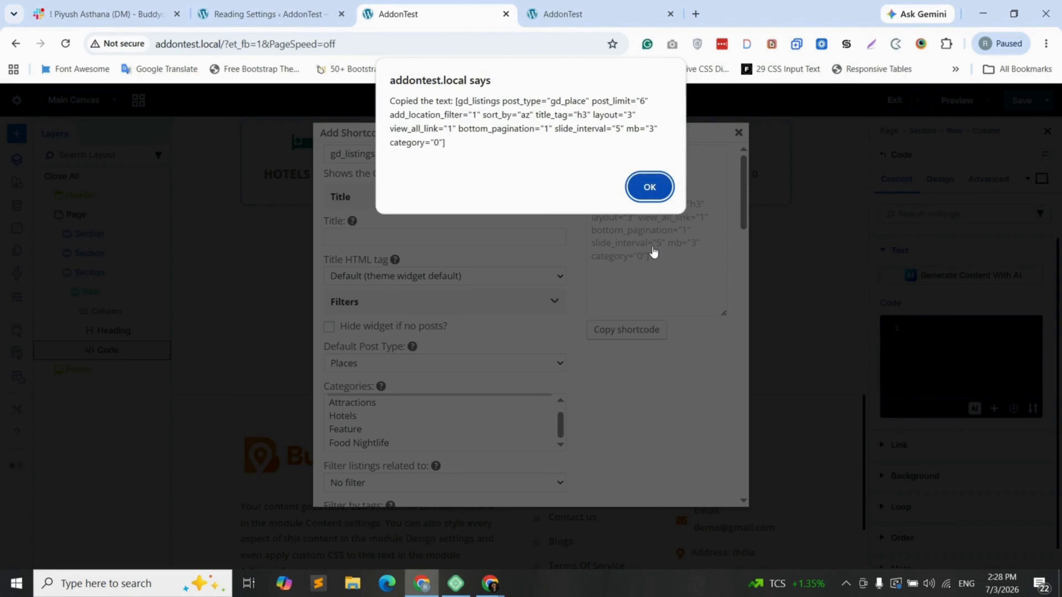
{"action": "left_click", "coordinate": [649, 187]}
{"action": "left_click", "coordinate": [738, 132]}
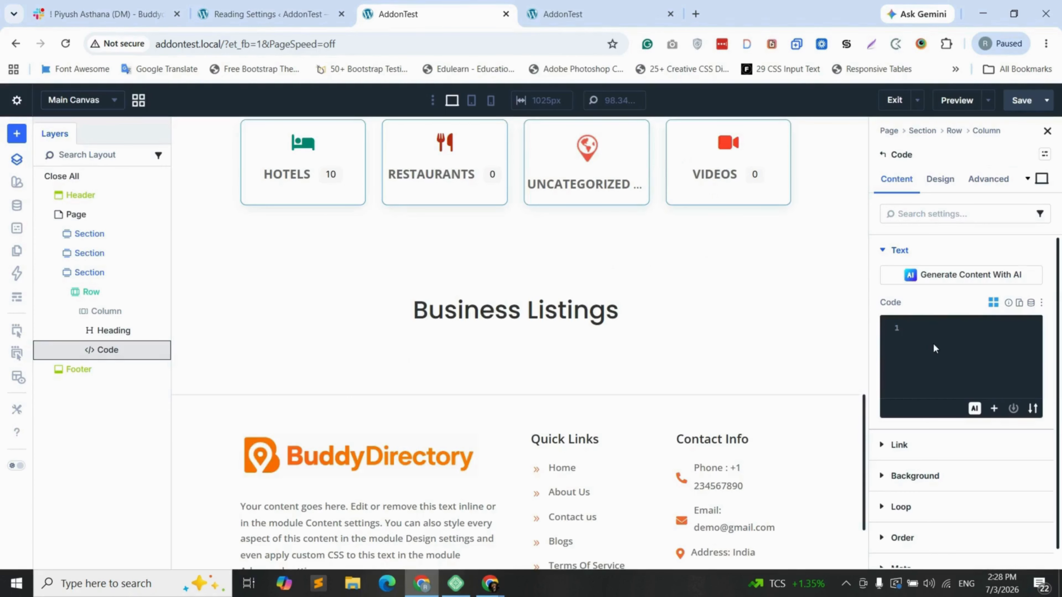
{"action": "left_click", "coordinate": [934, 336]}
{"action": "right_click", "coordinate": [934, 335]}
{"action": "left_click", "coordinate": [799, 141]}
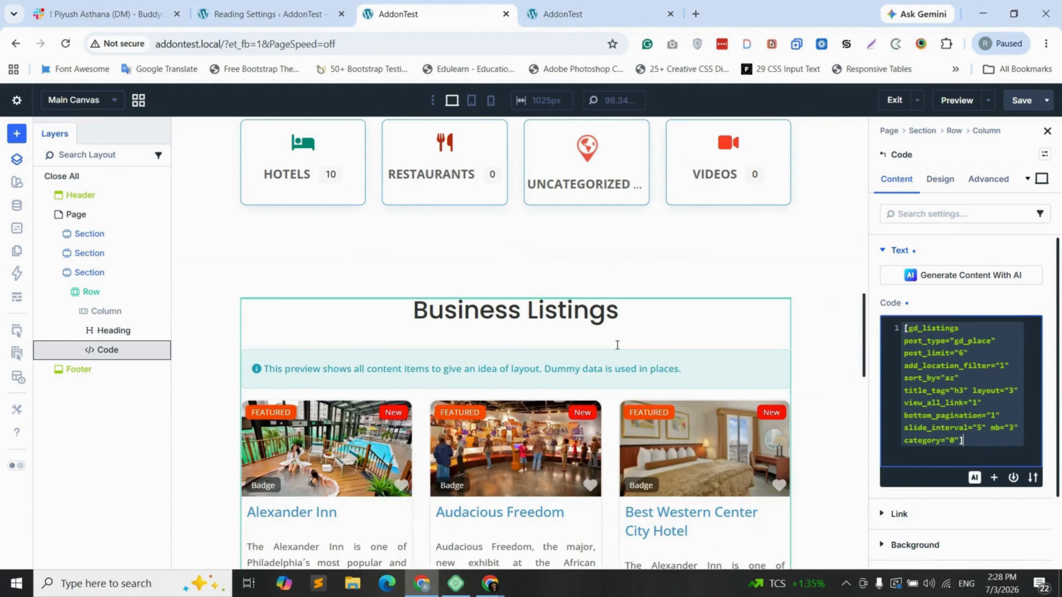
{"action": "left_click", "coordinate": [1021, 102]}
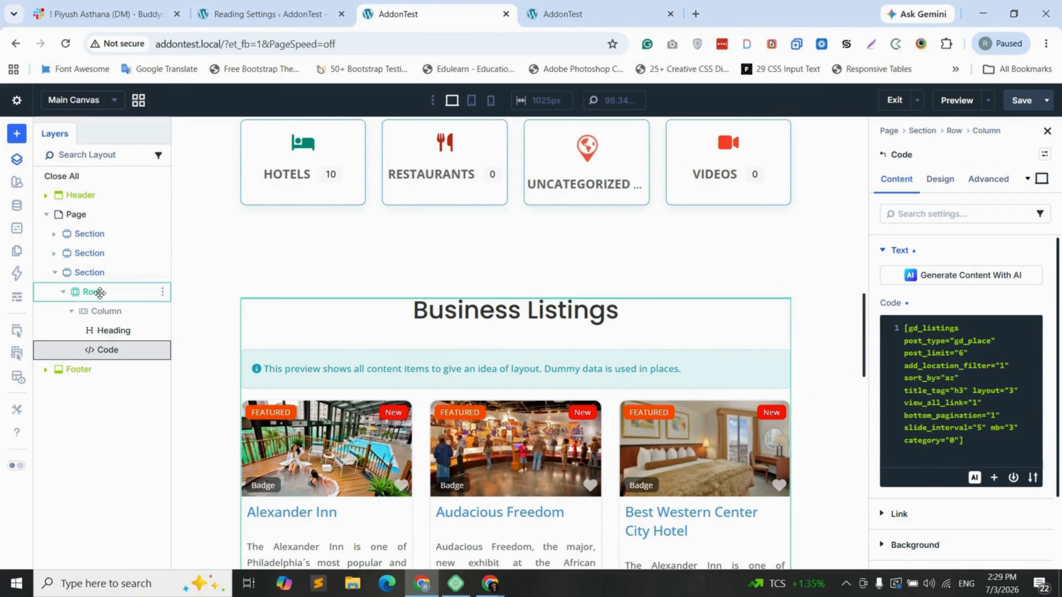
Give the Business Listings section a light beige F7F3EF background, then reload the live homepage
{"action": "left_click", "coordinate": [105, 274]}
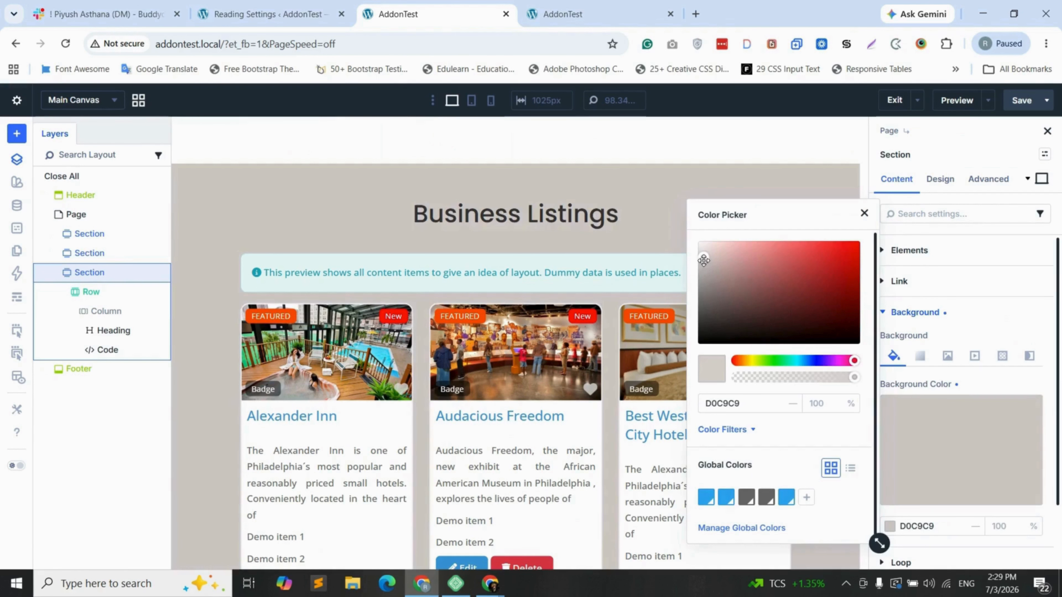
{"action": "left_click_drag", "start_coordinate": [703, 260], "coordinate": [699, 247]}
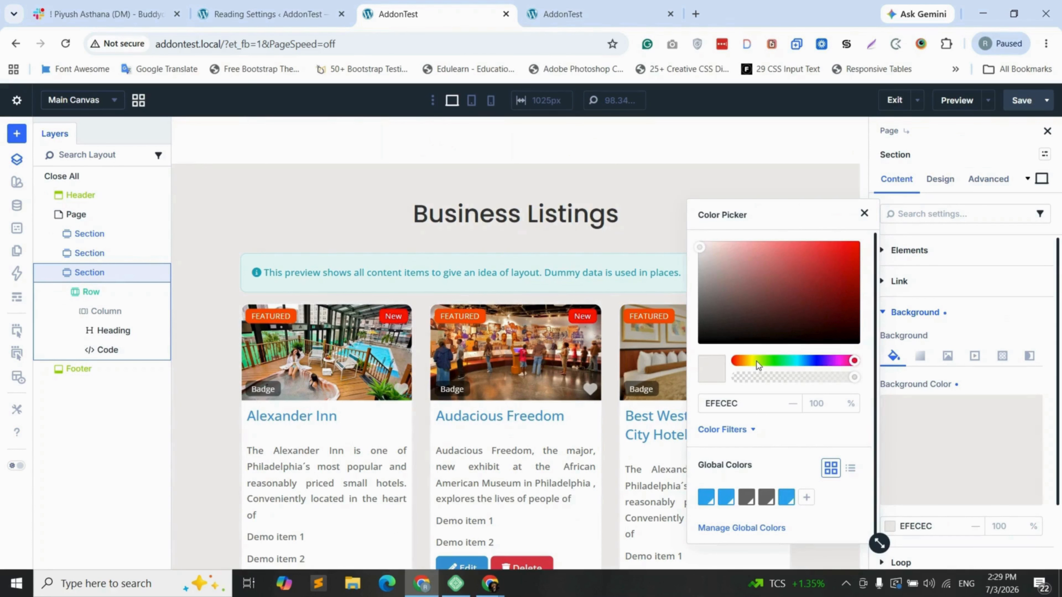
{"action": "left_click", "coordinate": [746, 361]}
{"action": "left_click_drag", "start_coordinate": [812, 269], "coordinate": [702, 242]}
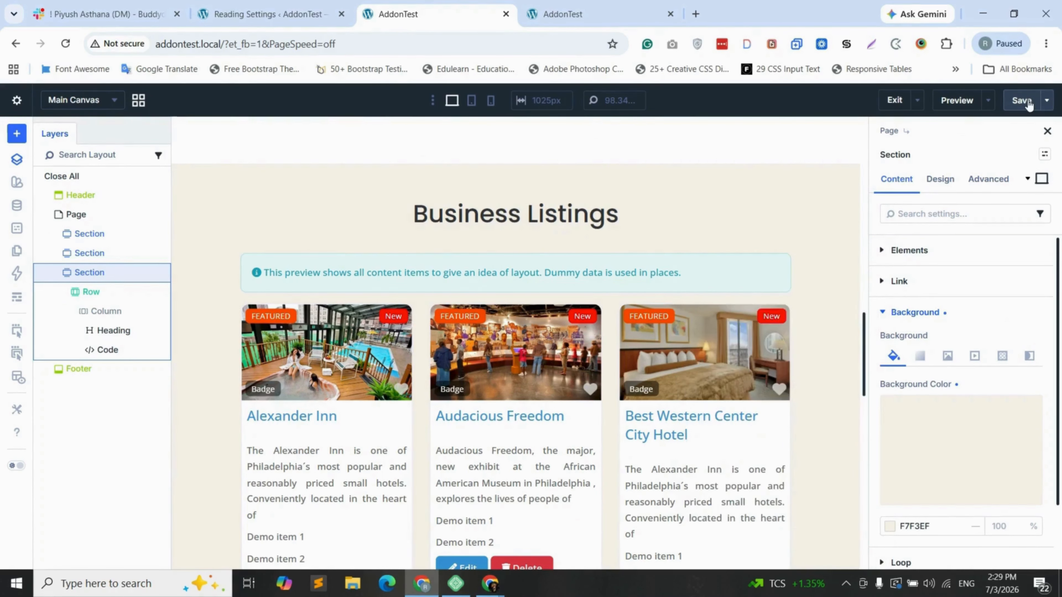
{"action": "scroll", "coordinate": [525, 377], "scroll_direction": "down", "scroll_amount": 10}
{"action": "scroll", "coordinate": [525, 377], "scroll_direction": "down", "scroll_amount": 4}
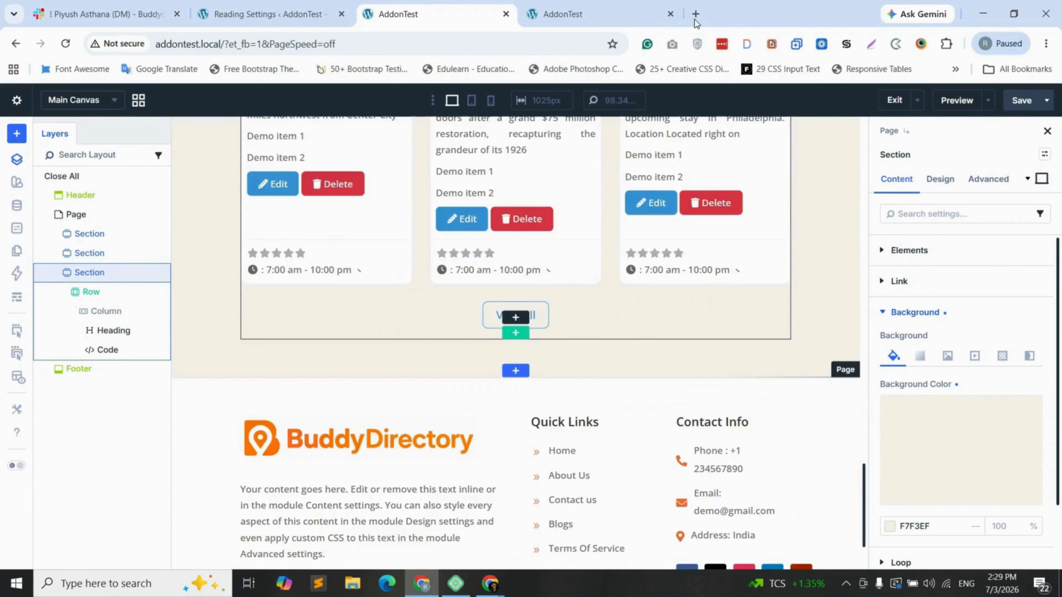
{"action": "left_click", "coordinate": [581, 14]}
{"action": "left_click", "coordinate": [65, 43]}
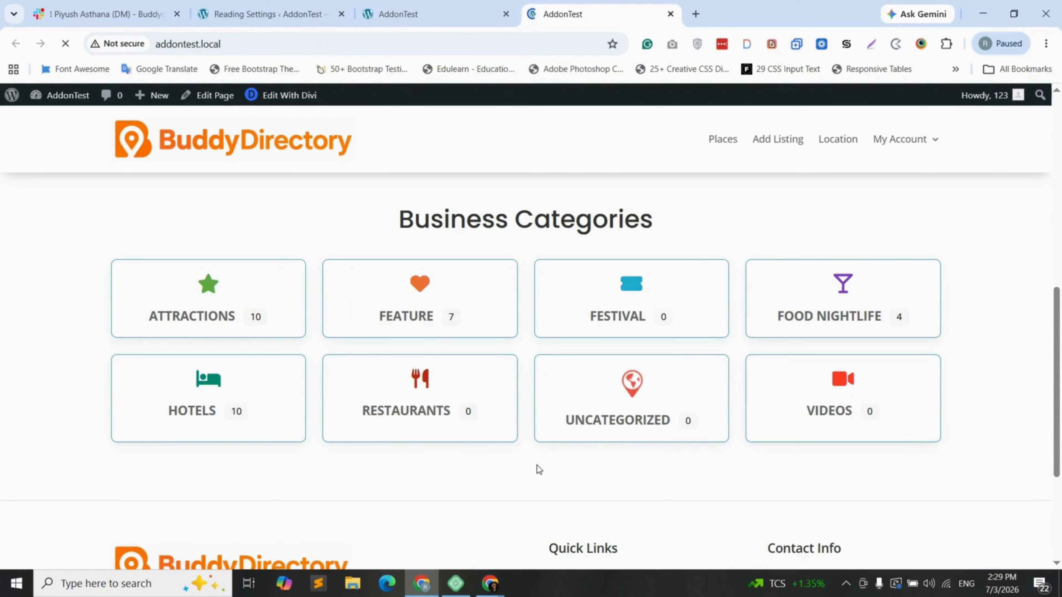
Scroll through the six place cards in three columns to View all and back up
{"action": "scroll", "coordinate": [538, 466], "scroll_direction": "down", "scroll_amount": 6}
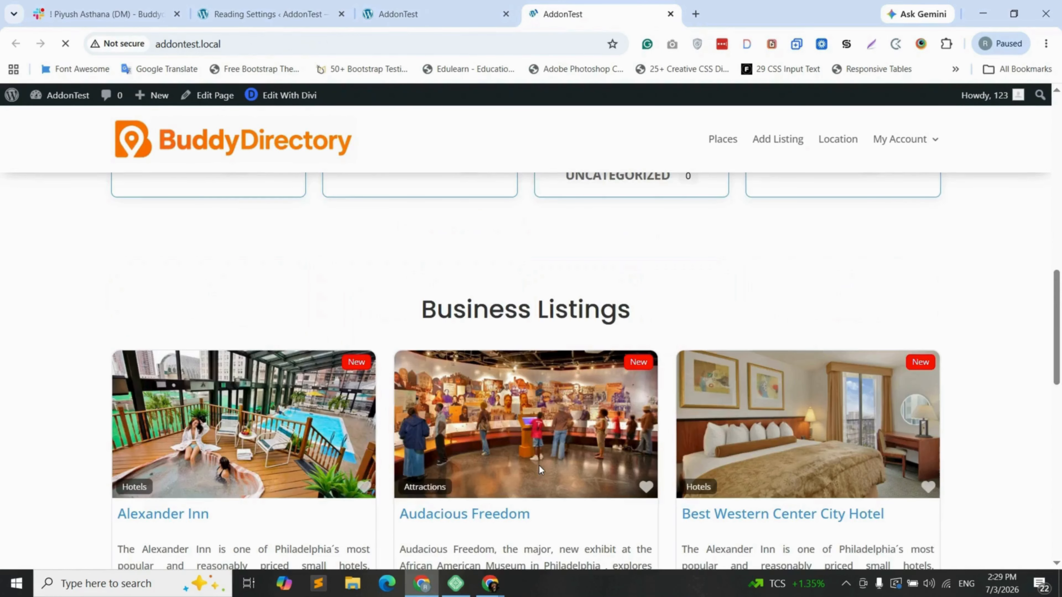
{"action": "scroll", "coordinate": [539, 466], "scroll_direction": "down", "scroll_amount": 13}
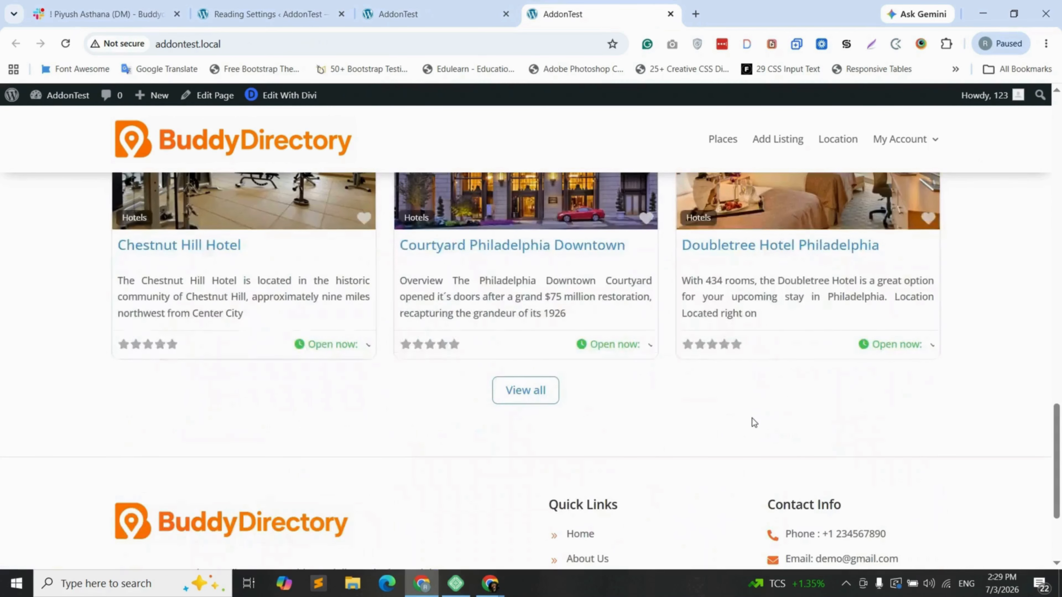
{"action": "scroll", "coordinate": [410, 352], "scroll_direction": "up", "scroll_amount": 18}
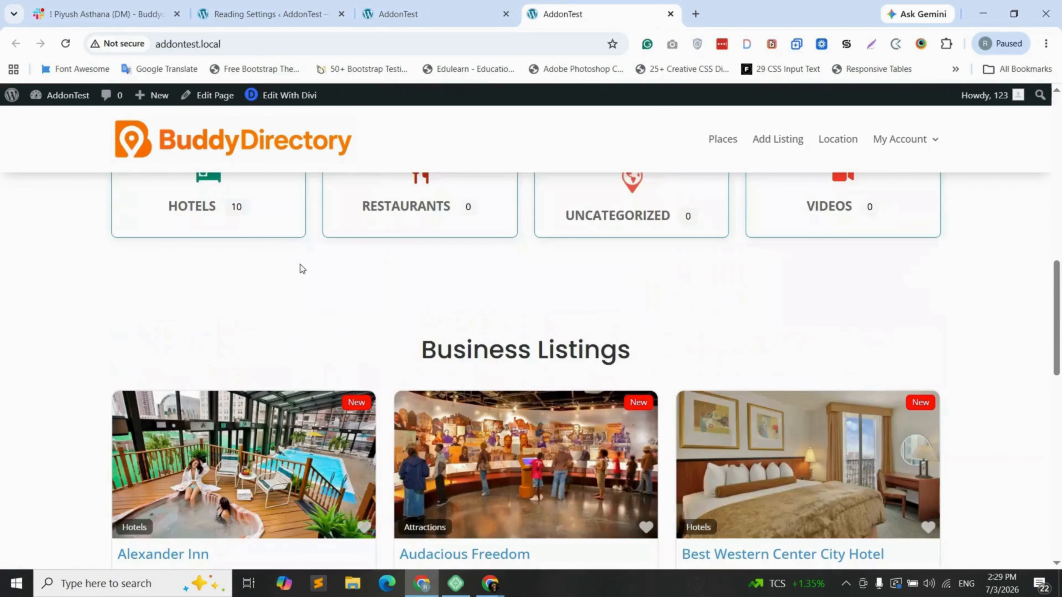
Change the section background swatch to warmer beige F4EEE6, save, and reload the homepage
{"action": "left_click", "coordinate": [386, 13]}
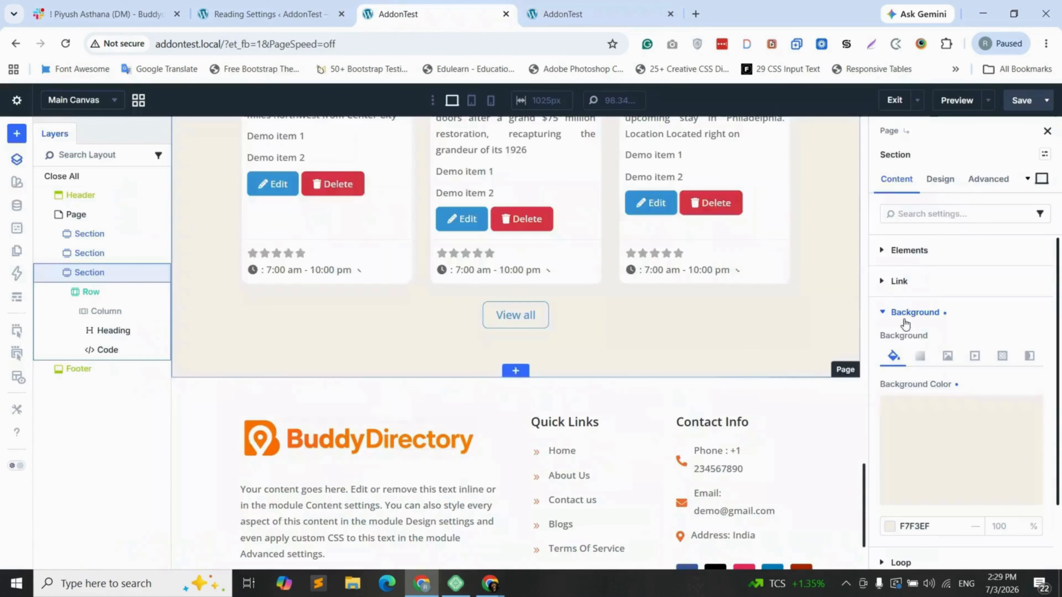
{"action": "left_click", "coordinate": [923, 431]}
{"action": "left_click", "coordinate": [706, 246]}
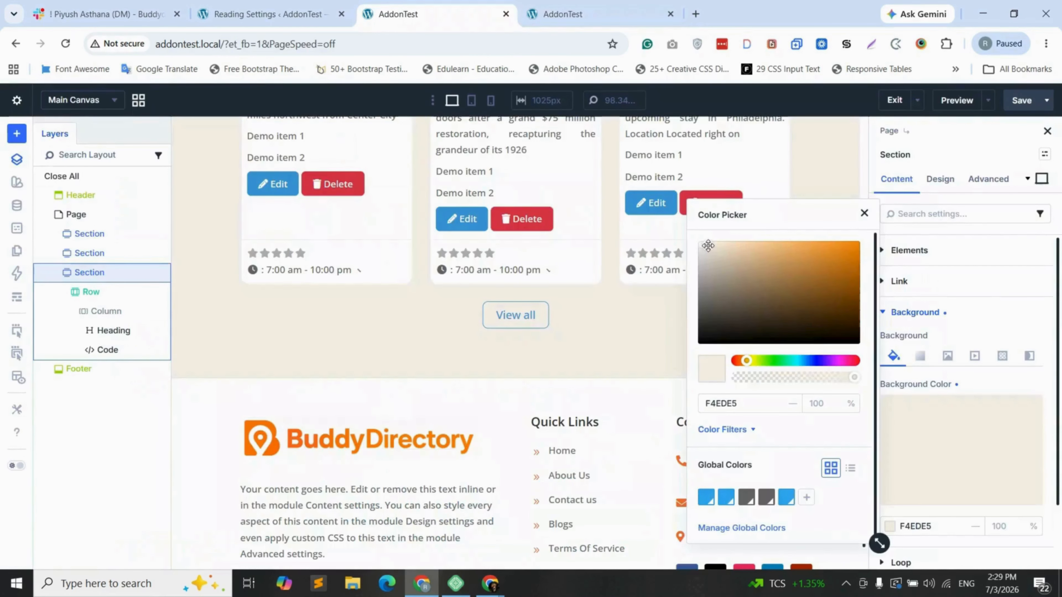
{"action": "left_click", "coordinate": [1017, 101]}
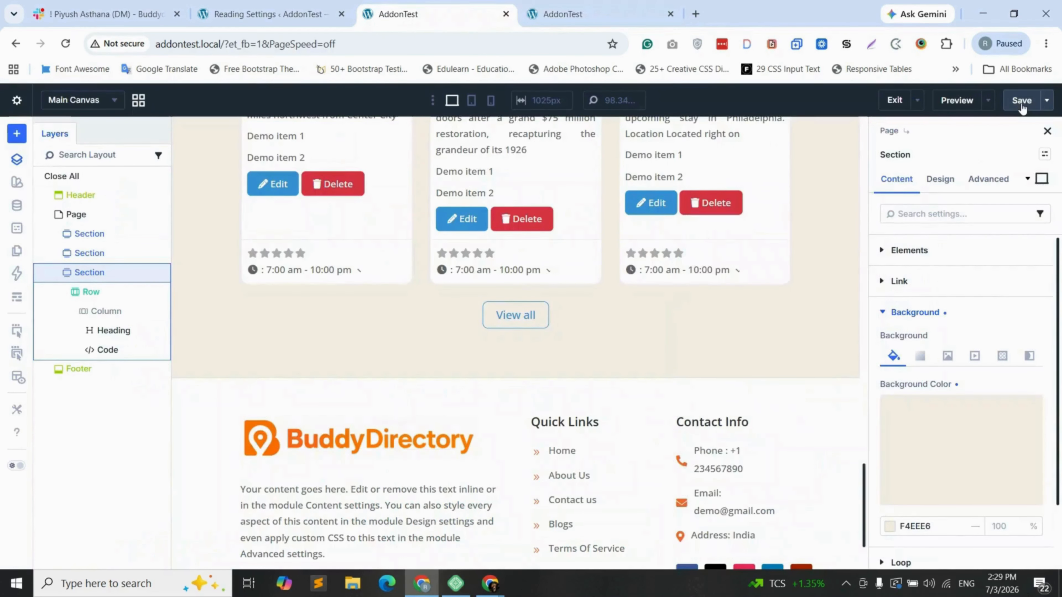
{"action": "left_click", "coordinate": [562, 14]}
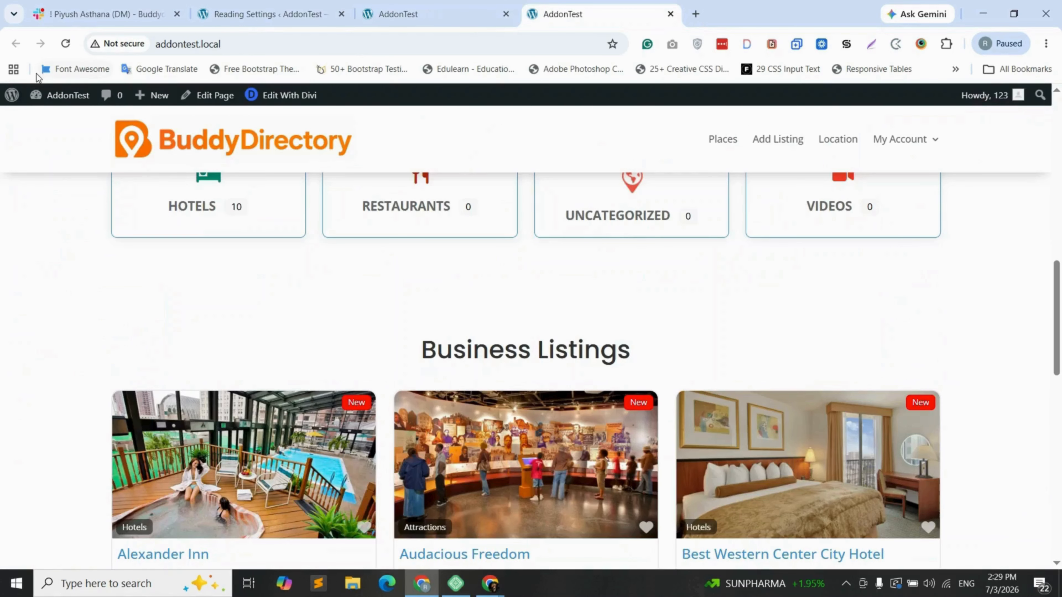
{"action": "left_click", "coordinate": [65, 43]}
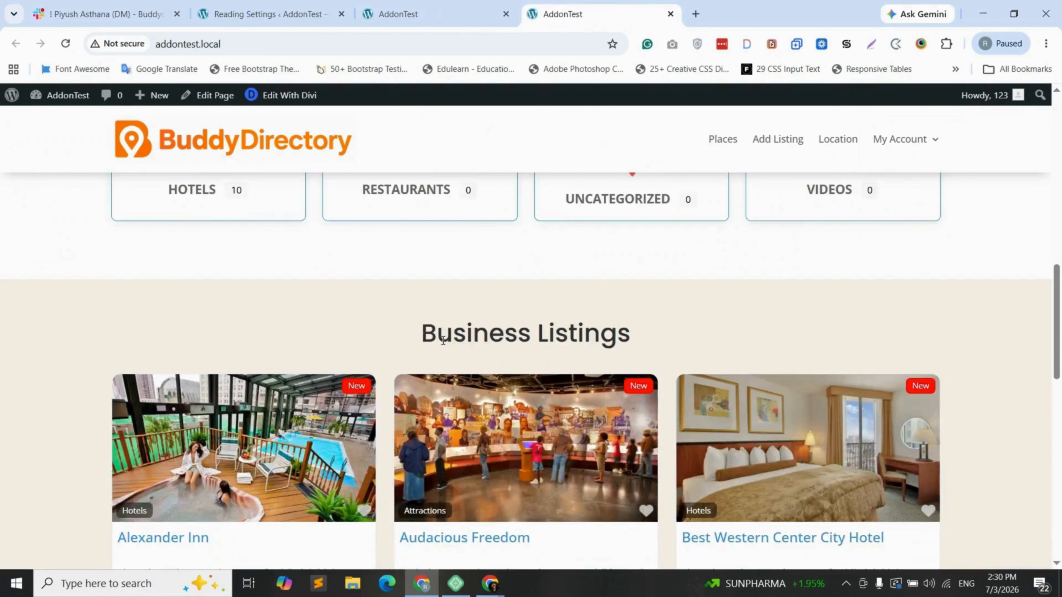
{"action": "scroll", "coordinate": [461, 362], "scroll_direction": "down", "scroll_amount": 6}
{"action": "scroll", "coordinate": [461, 363], "scroll_direction": "down", "scroll_amount": 5}
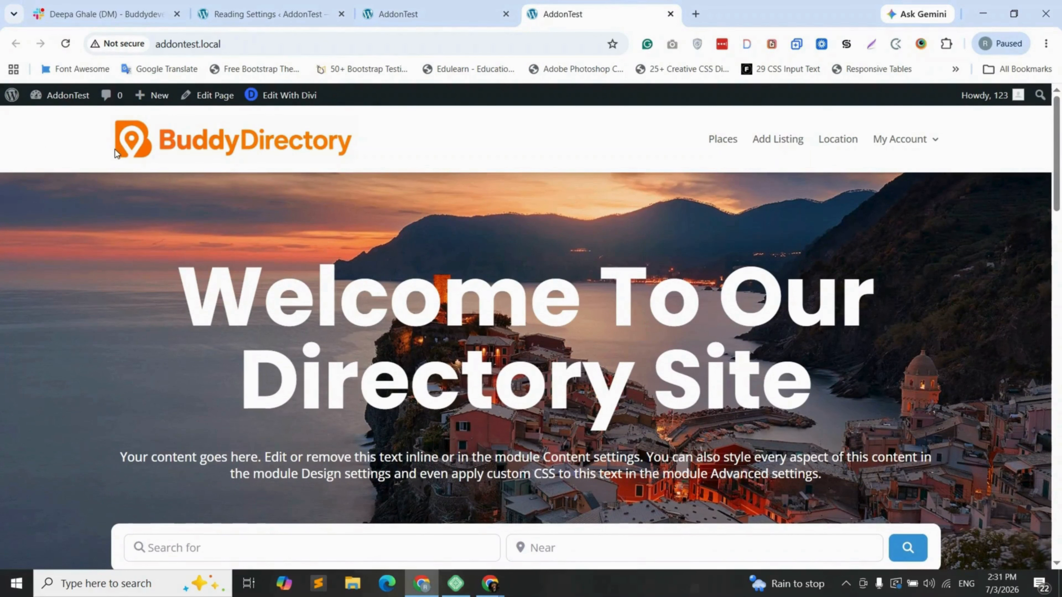
{"action": "scroll", "coordinate": [305, 173], "scroll_direction": "down", "scroll_amount": 6}
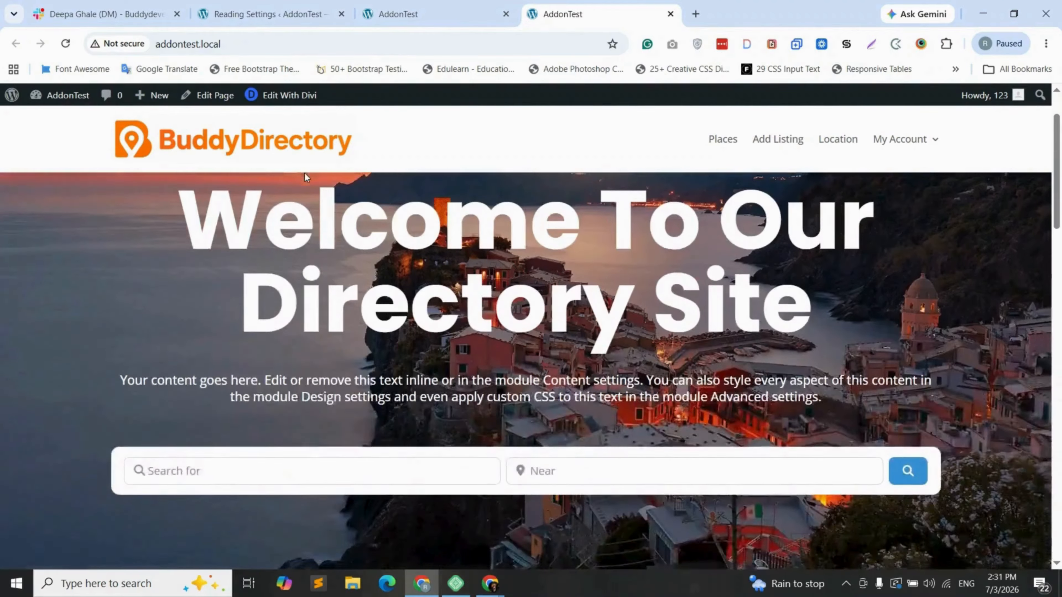
{"action": "scroll", "coordinate": [390, 257], "scroll_direction": "up", "scroll_amount": 3}
{"action": "scroll", "coordinate": [443, 293], "scroll_direction": "down", "scroll_amount": 7}
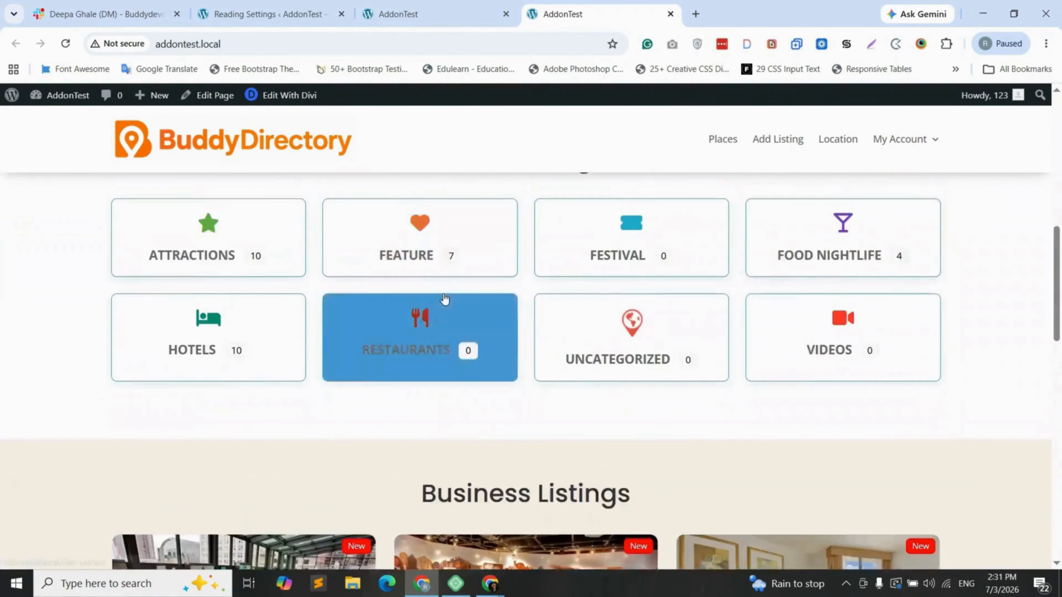
{"action": "scroll", "coordinate": [443, 297], "scroll_direction": "up", "scroll_amount": 1}
{"action": "scroll", "coordinate": [510, 248], "scroll_direction": "down", "scroll_amount": 7}
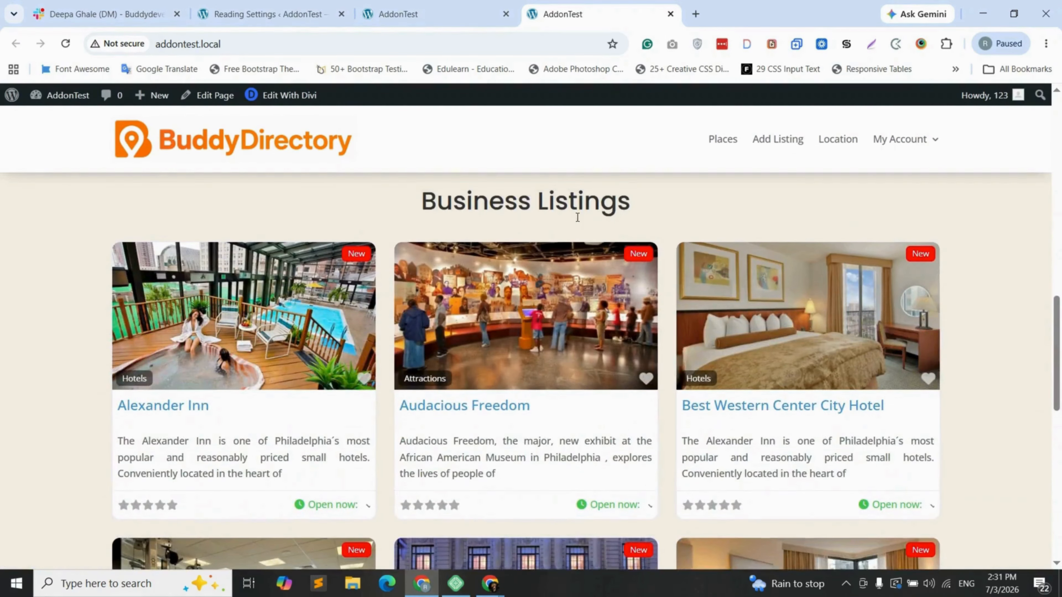
{"action": "scroll", "coordinate": [643, 216], "scroll_direction": "down", "scroll_amount": 11}
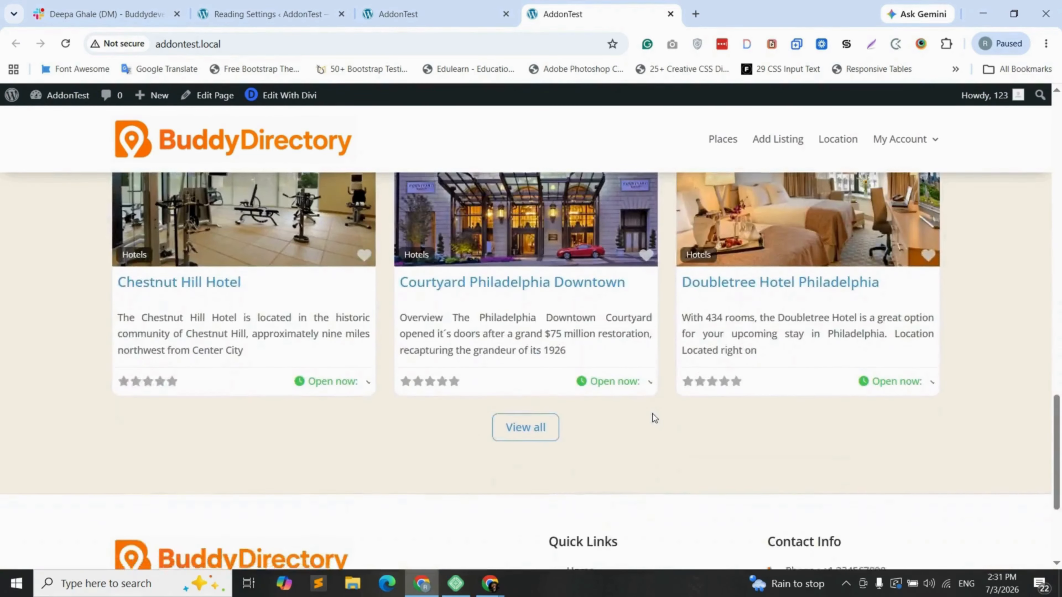
{"action": "scroll", "coordinate": [584, 423], "scroll_direction": "down", "scroll_amount": 1}
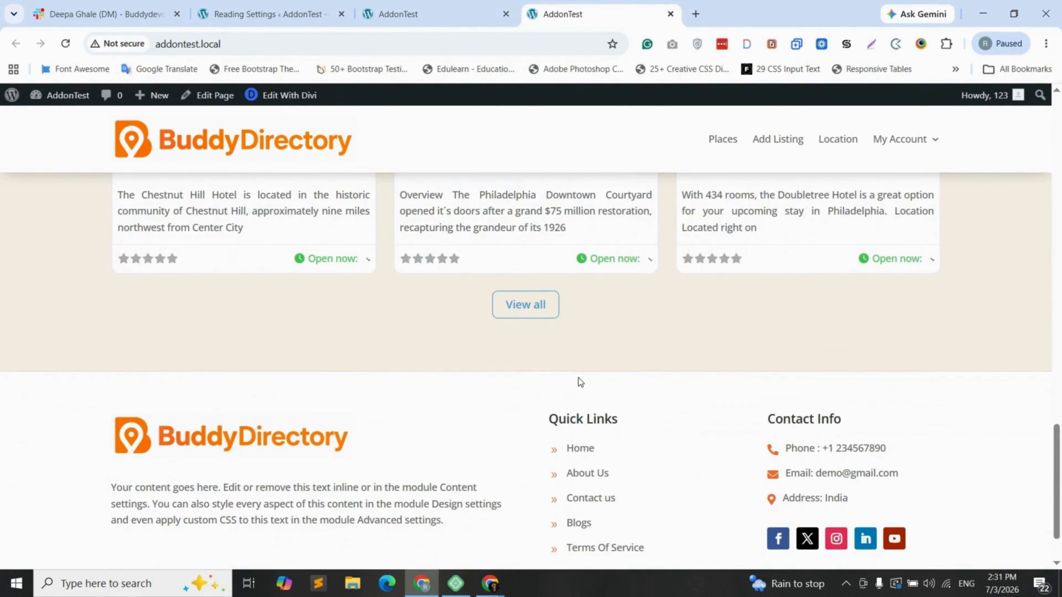